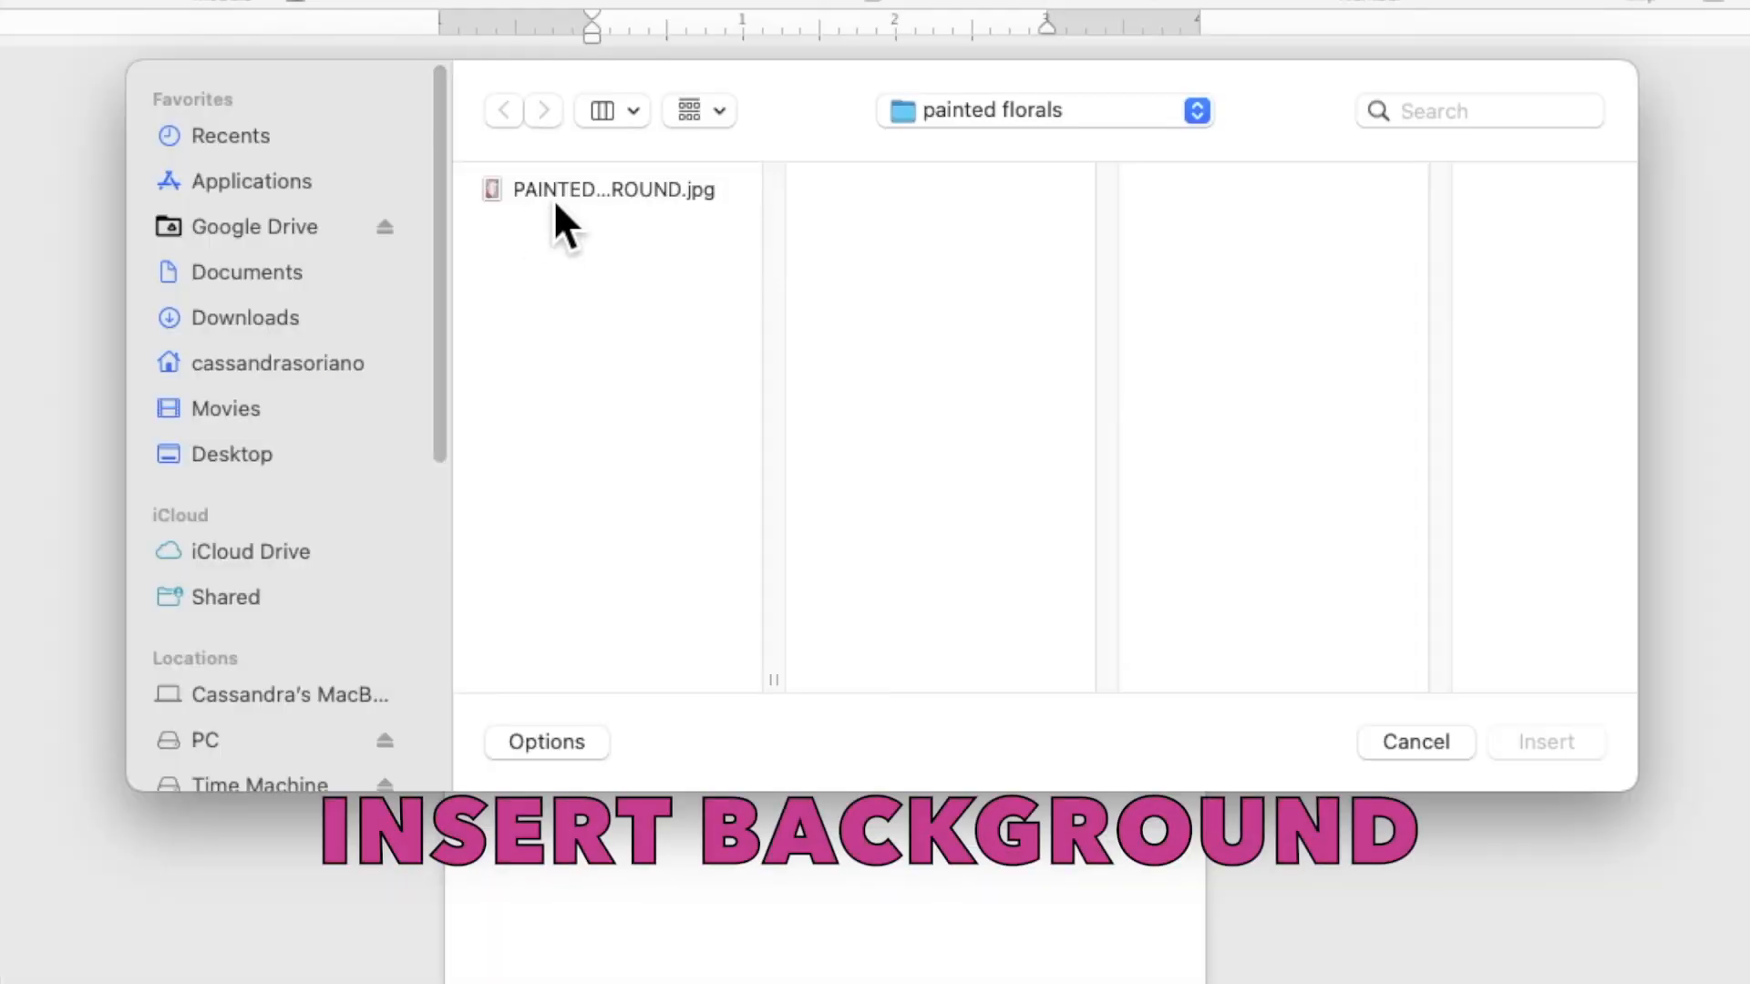
Step: Insert the floral background JPG and set its wrapping to Behind Text
{"action": "left_click", "coordinate": [677, 249]}
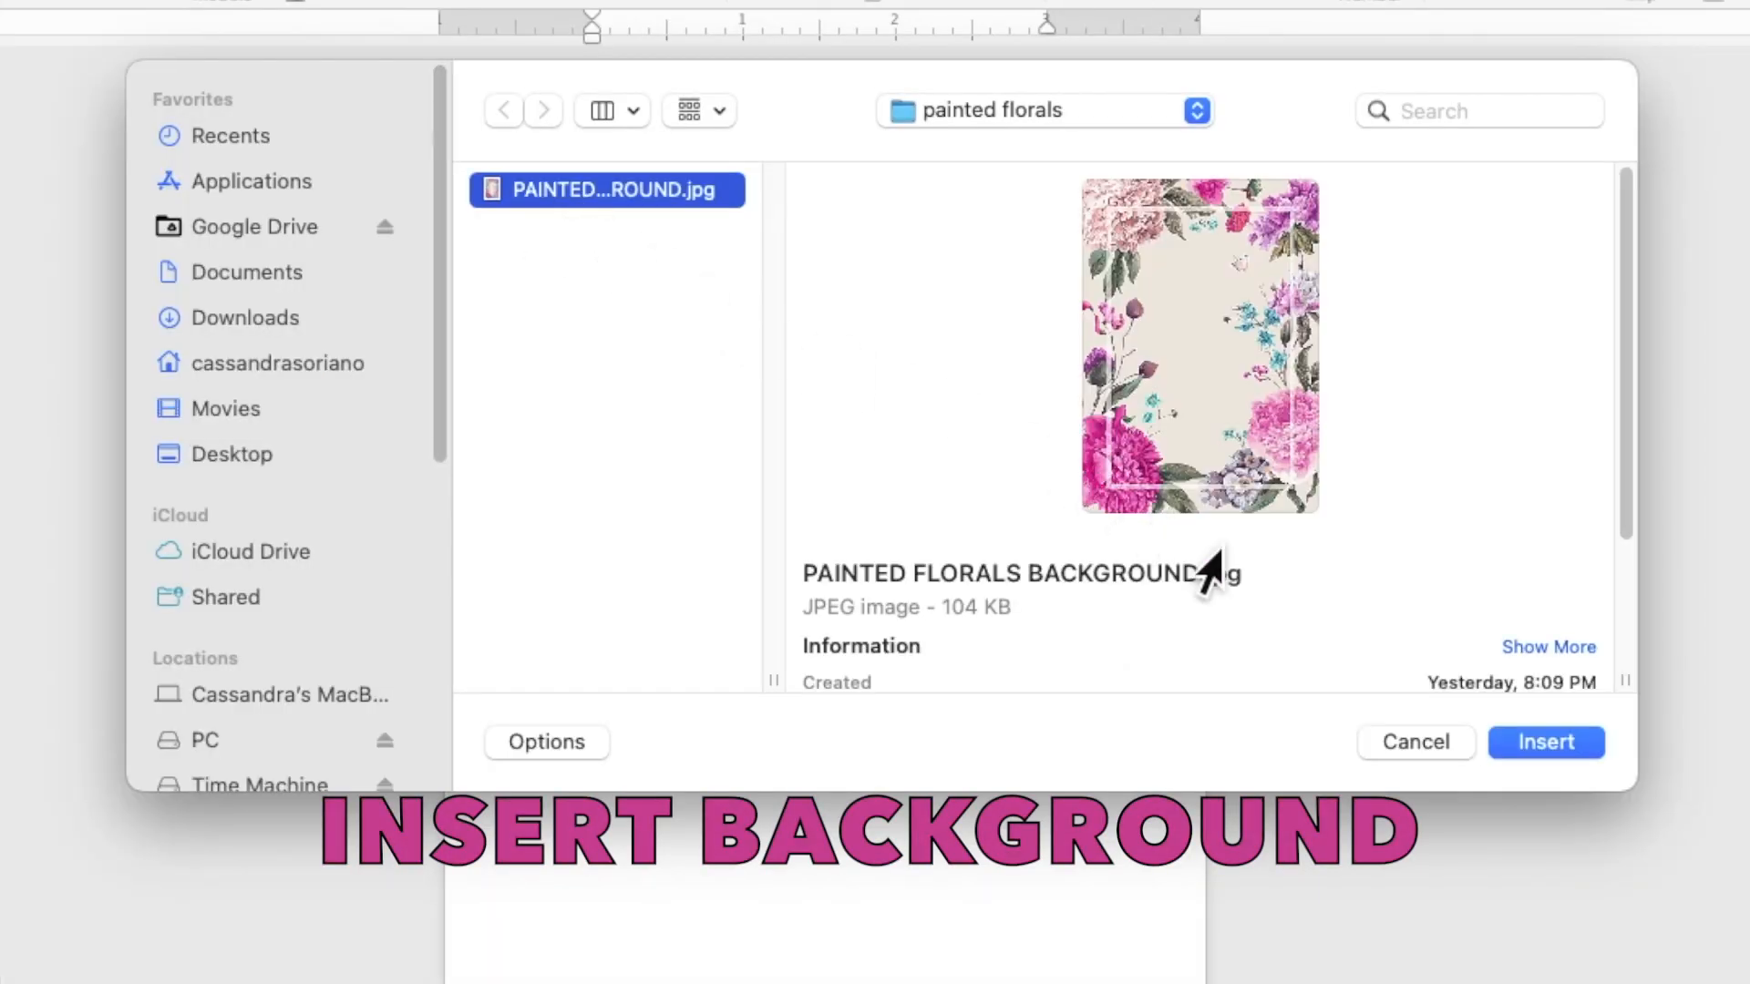
{"action": "left_click", "coordinate": [1527, 755]}
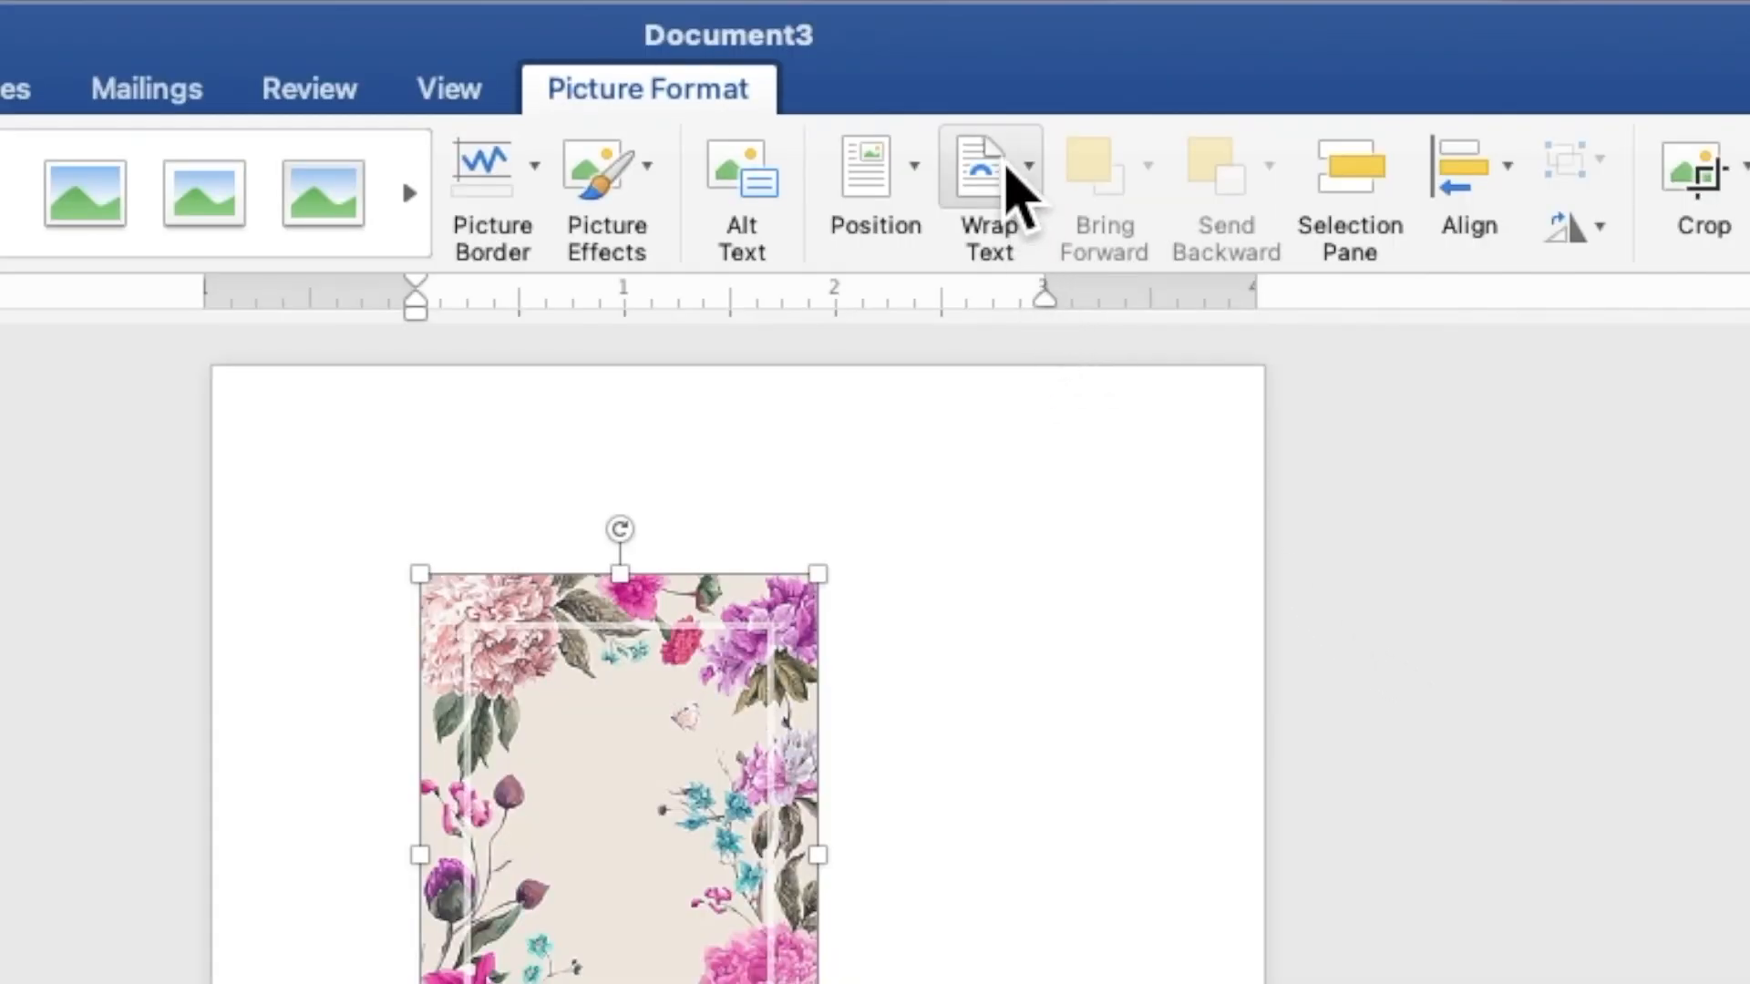
{"action": "left_click", "coordinate": [1020, 57]}
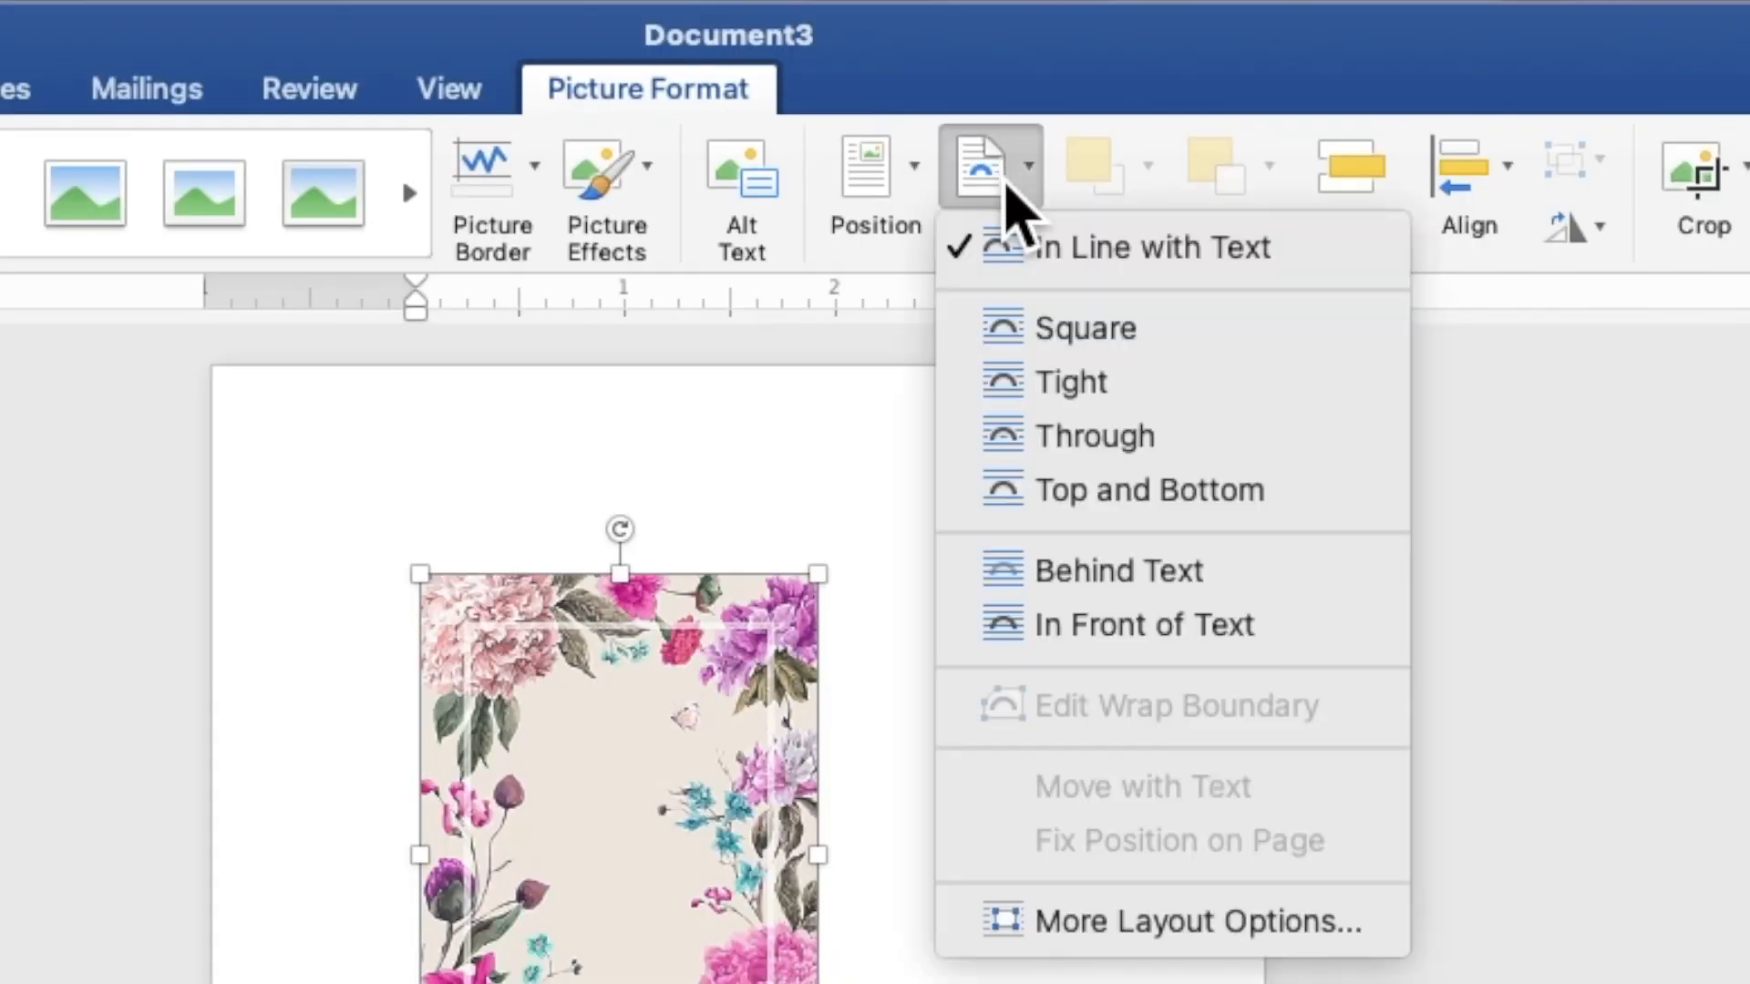
{"action": "left_click", "coordinate": [1084, 573]}
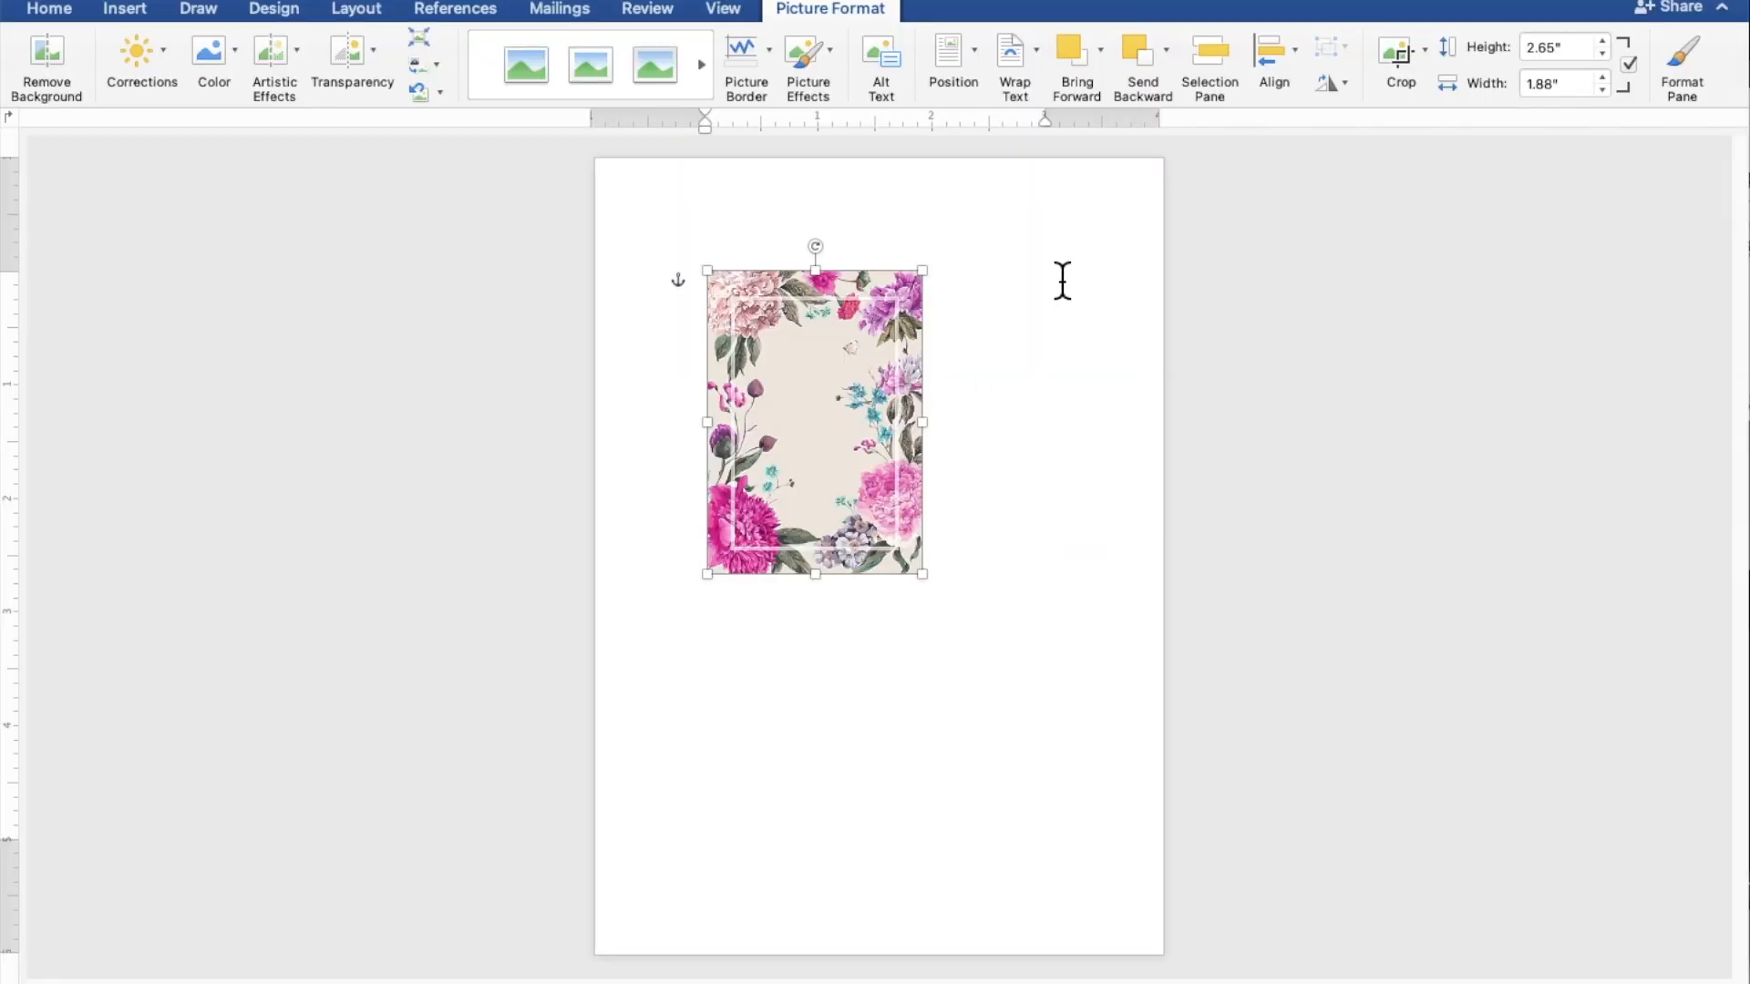
Step: Move the picture to the top-left corner and stretch it to 5" by 7.07" to cover the page
{"action": "left_click_drag", "start_coordinate": [856, 428], "coordinate": [748, 319]}
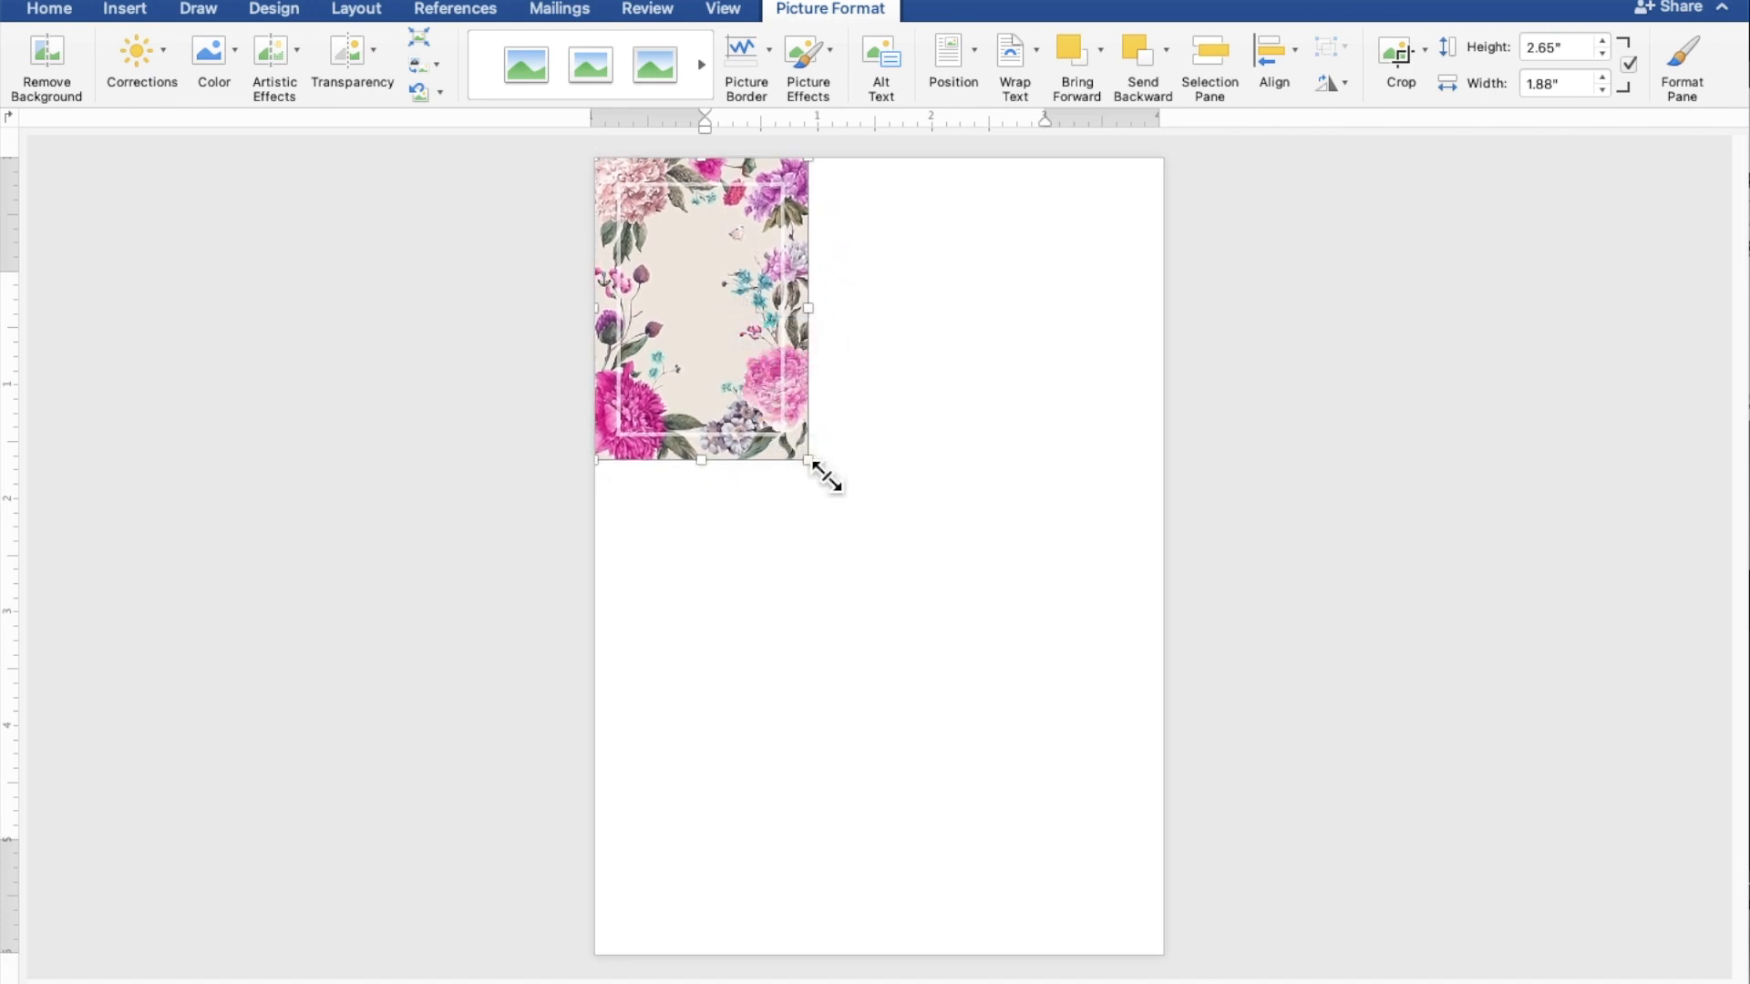
{"action": "left_click_drag", "start_coordinate": [811, 462], "coordinate": [1168, 936]}
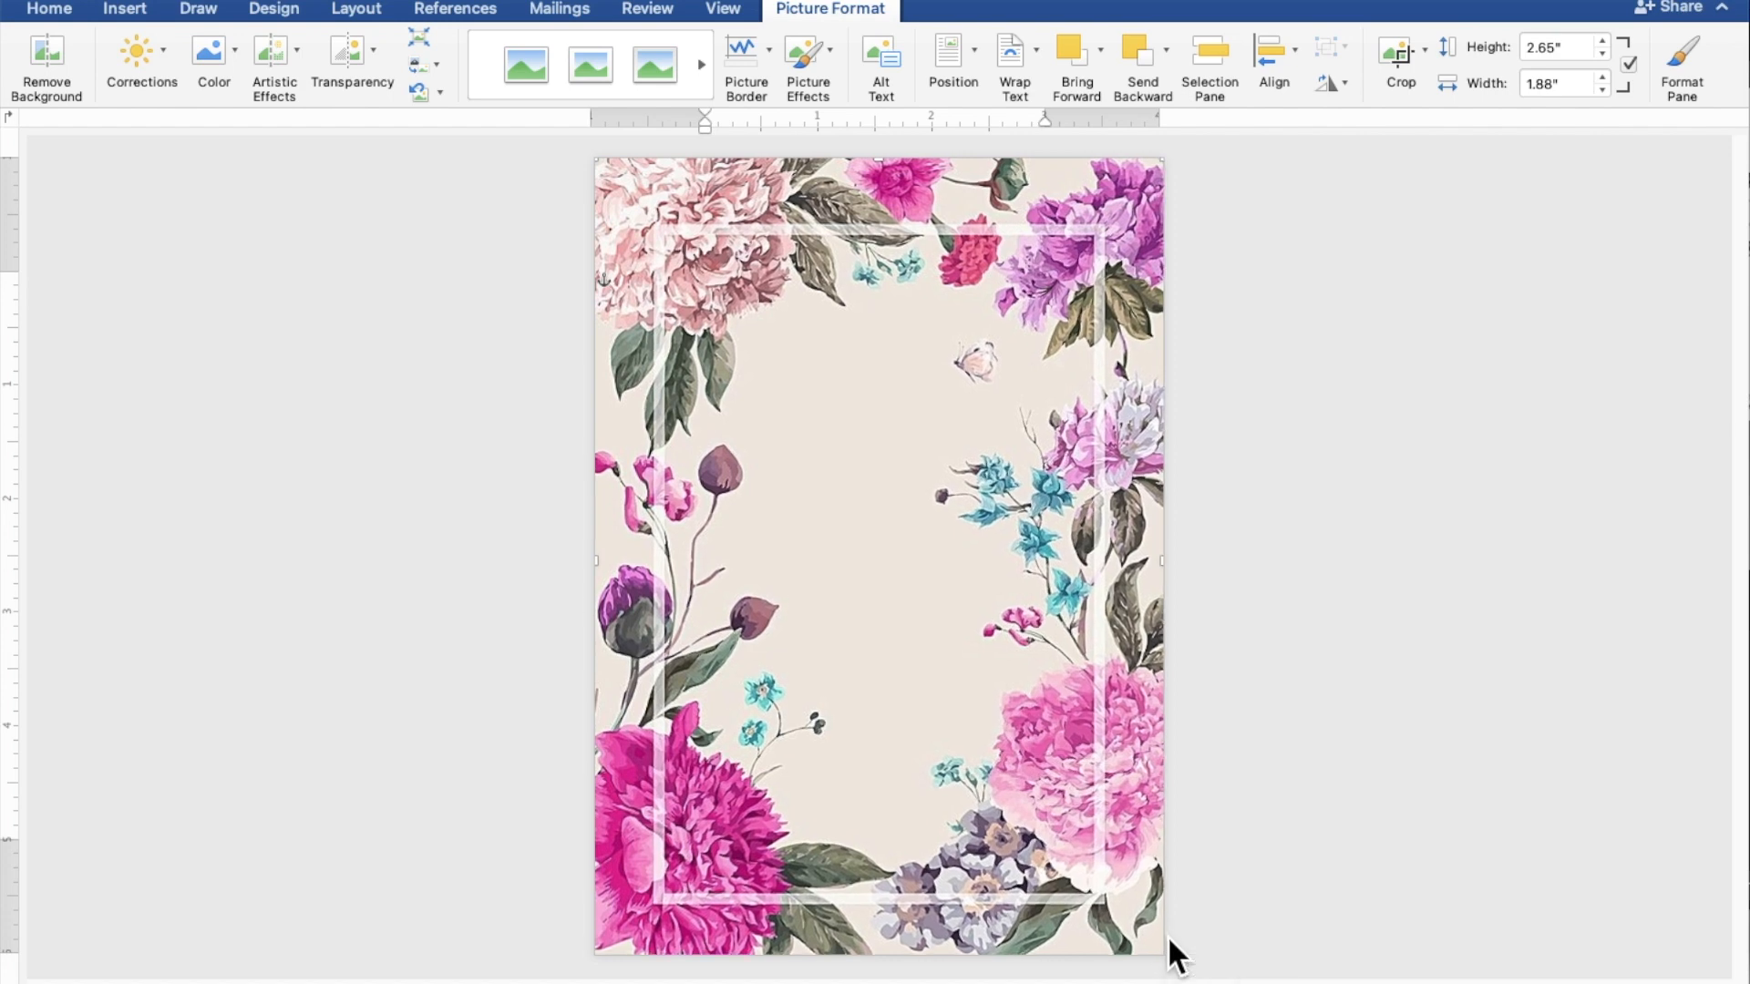
{"action": "left_click", "coordinate": [1447, 697]}
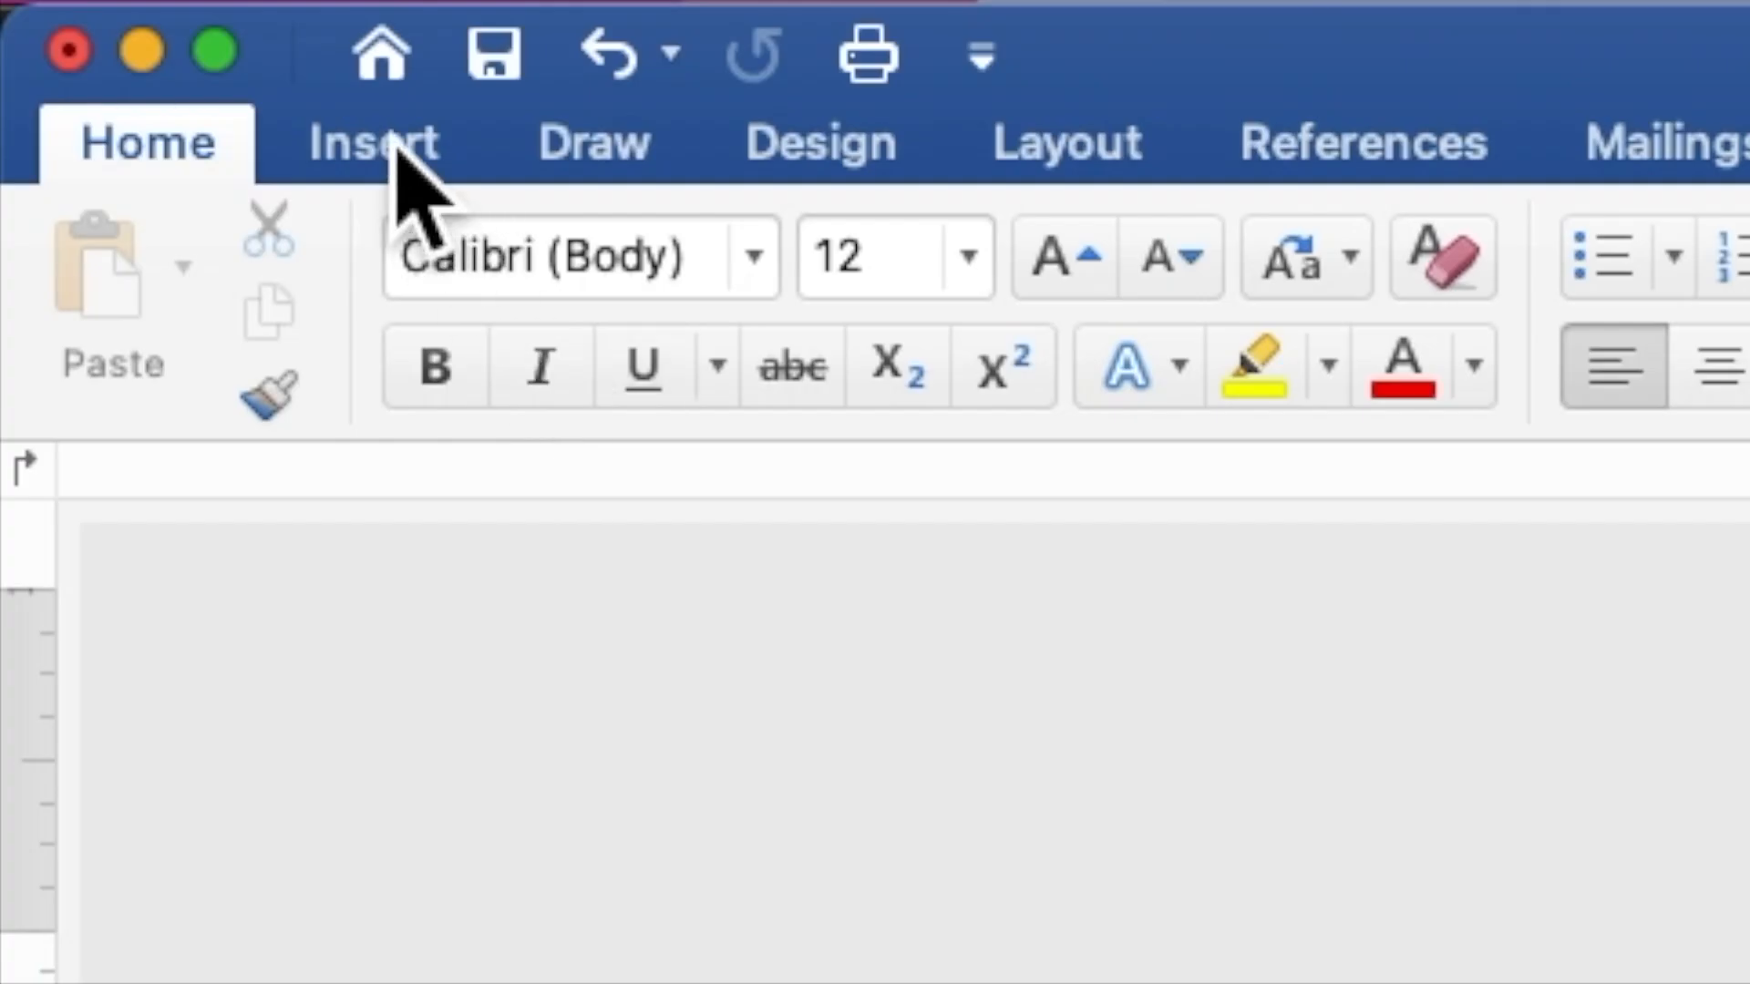
Step: Draw a rectangle about 3.91" by 5.27" over the page centre, inside the white frame
{"action": "left_click", "coordinate": [395, 142]}
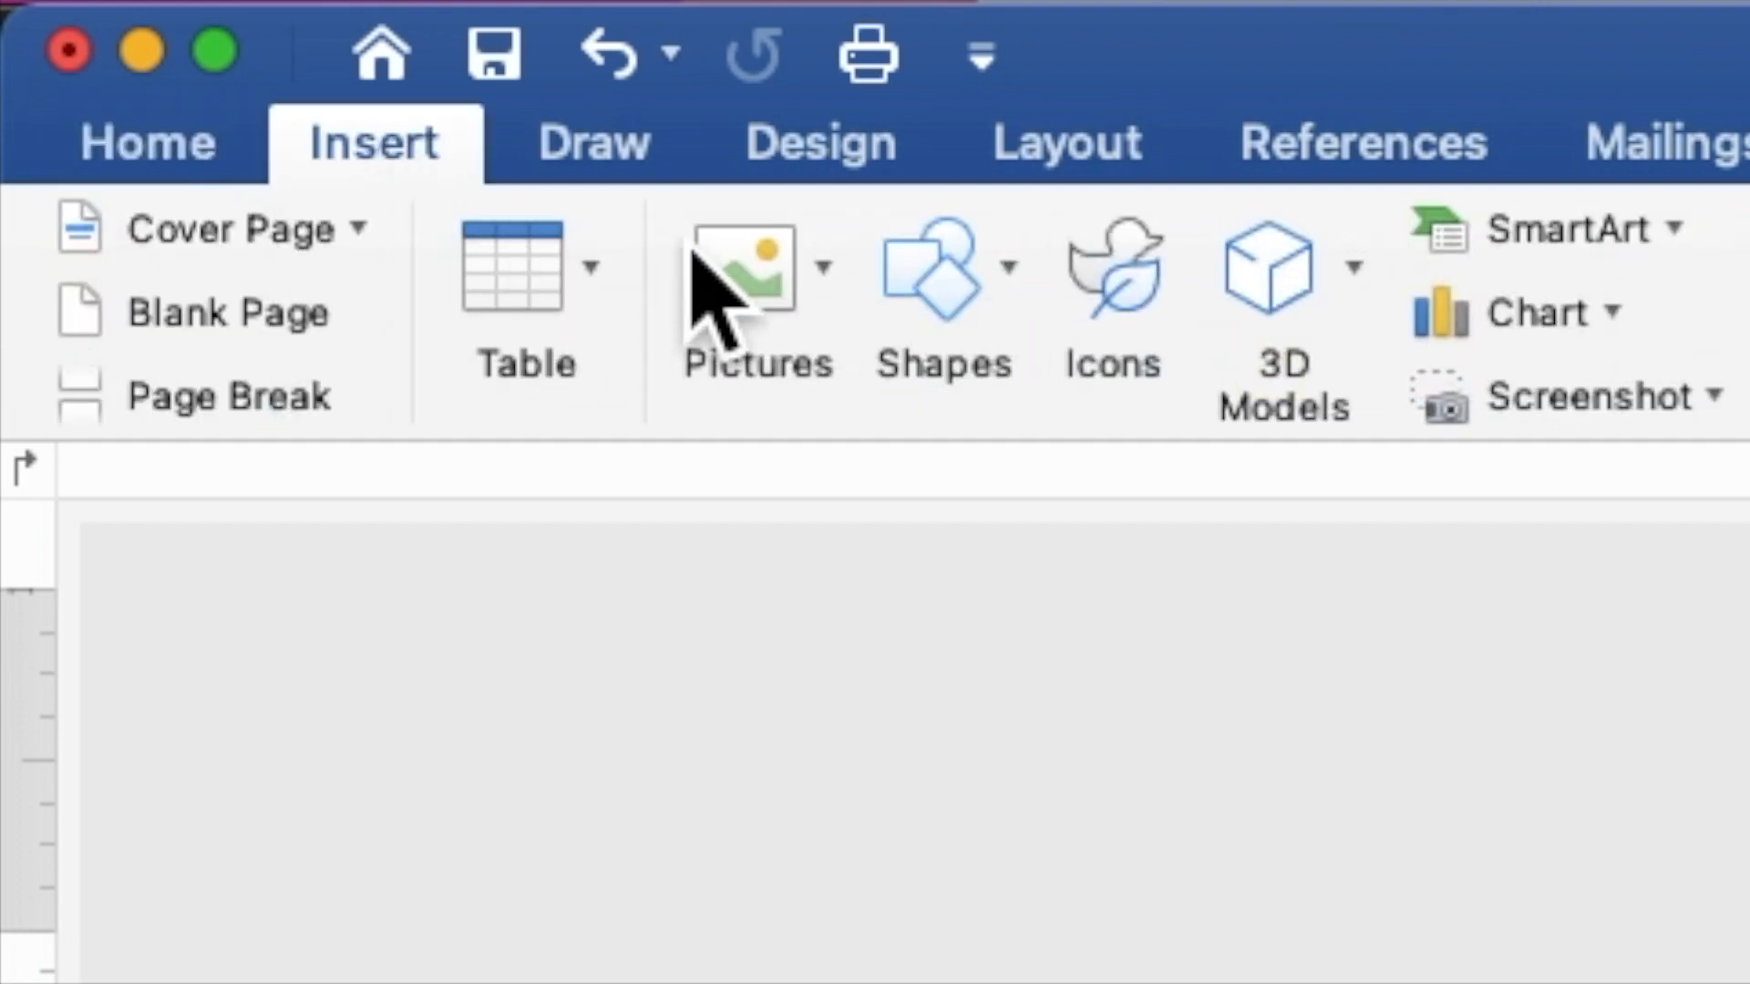
{"action": "left_click", "coordinate": [920, 273]}
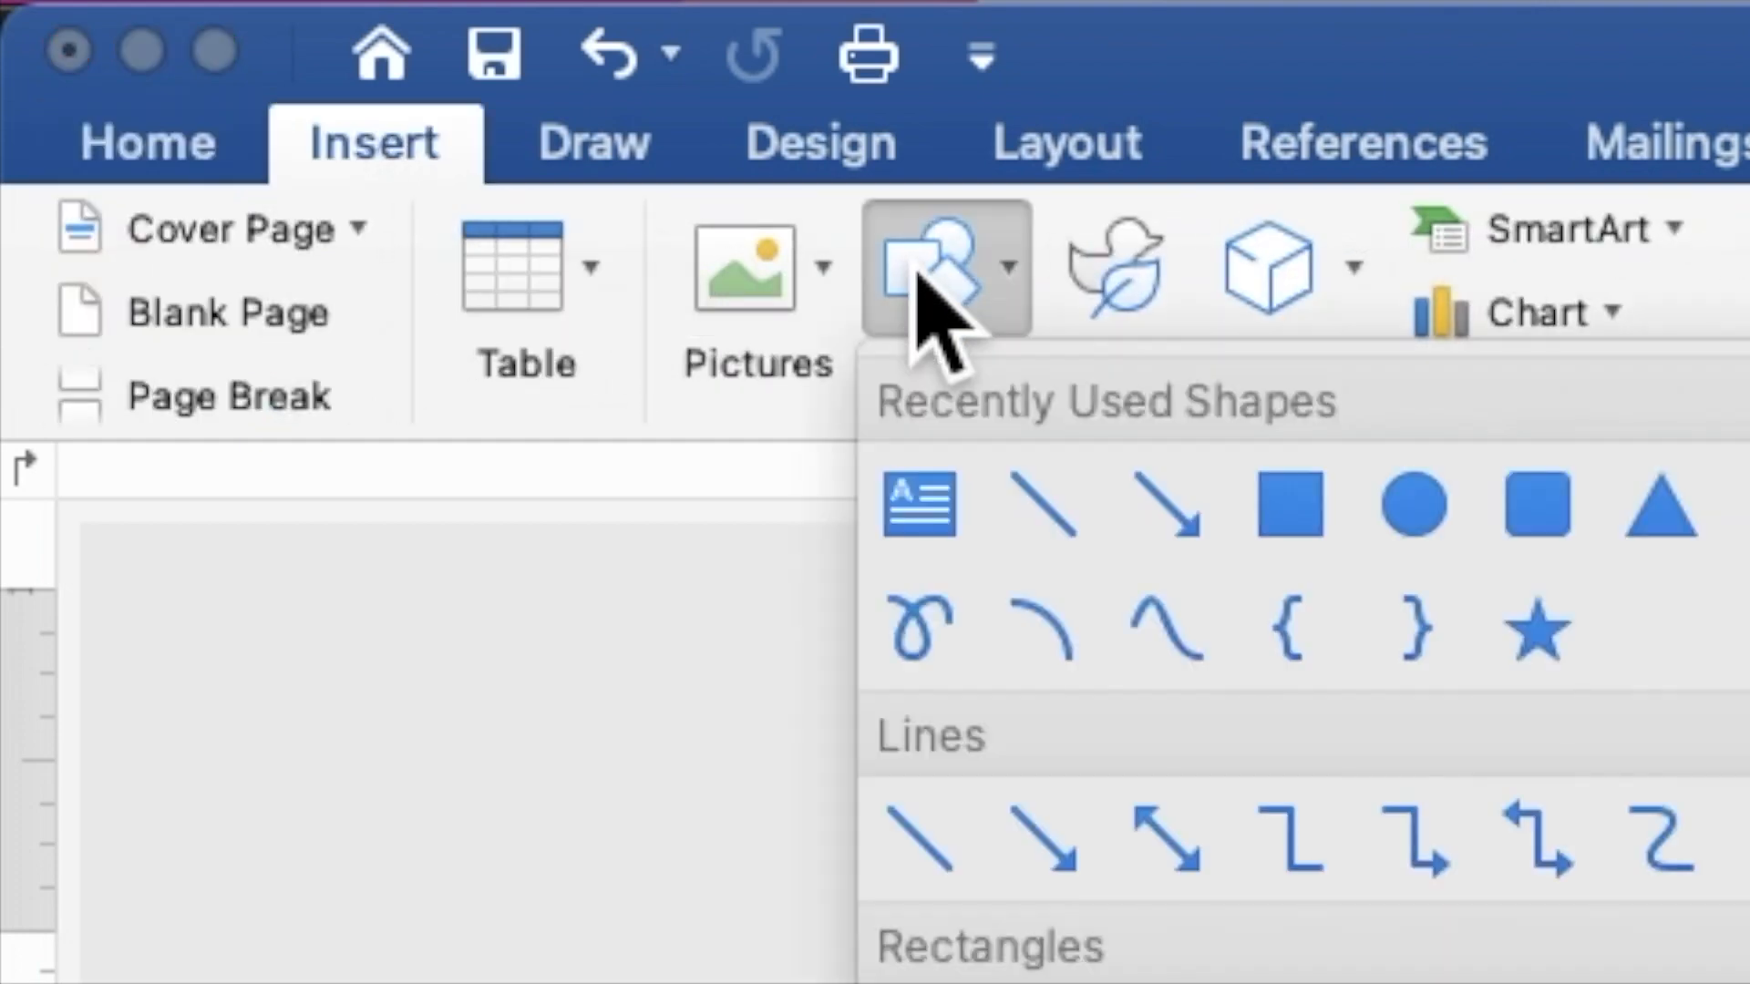
{"action": "left_click", "coordinate": [1289, 506]}
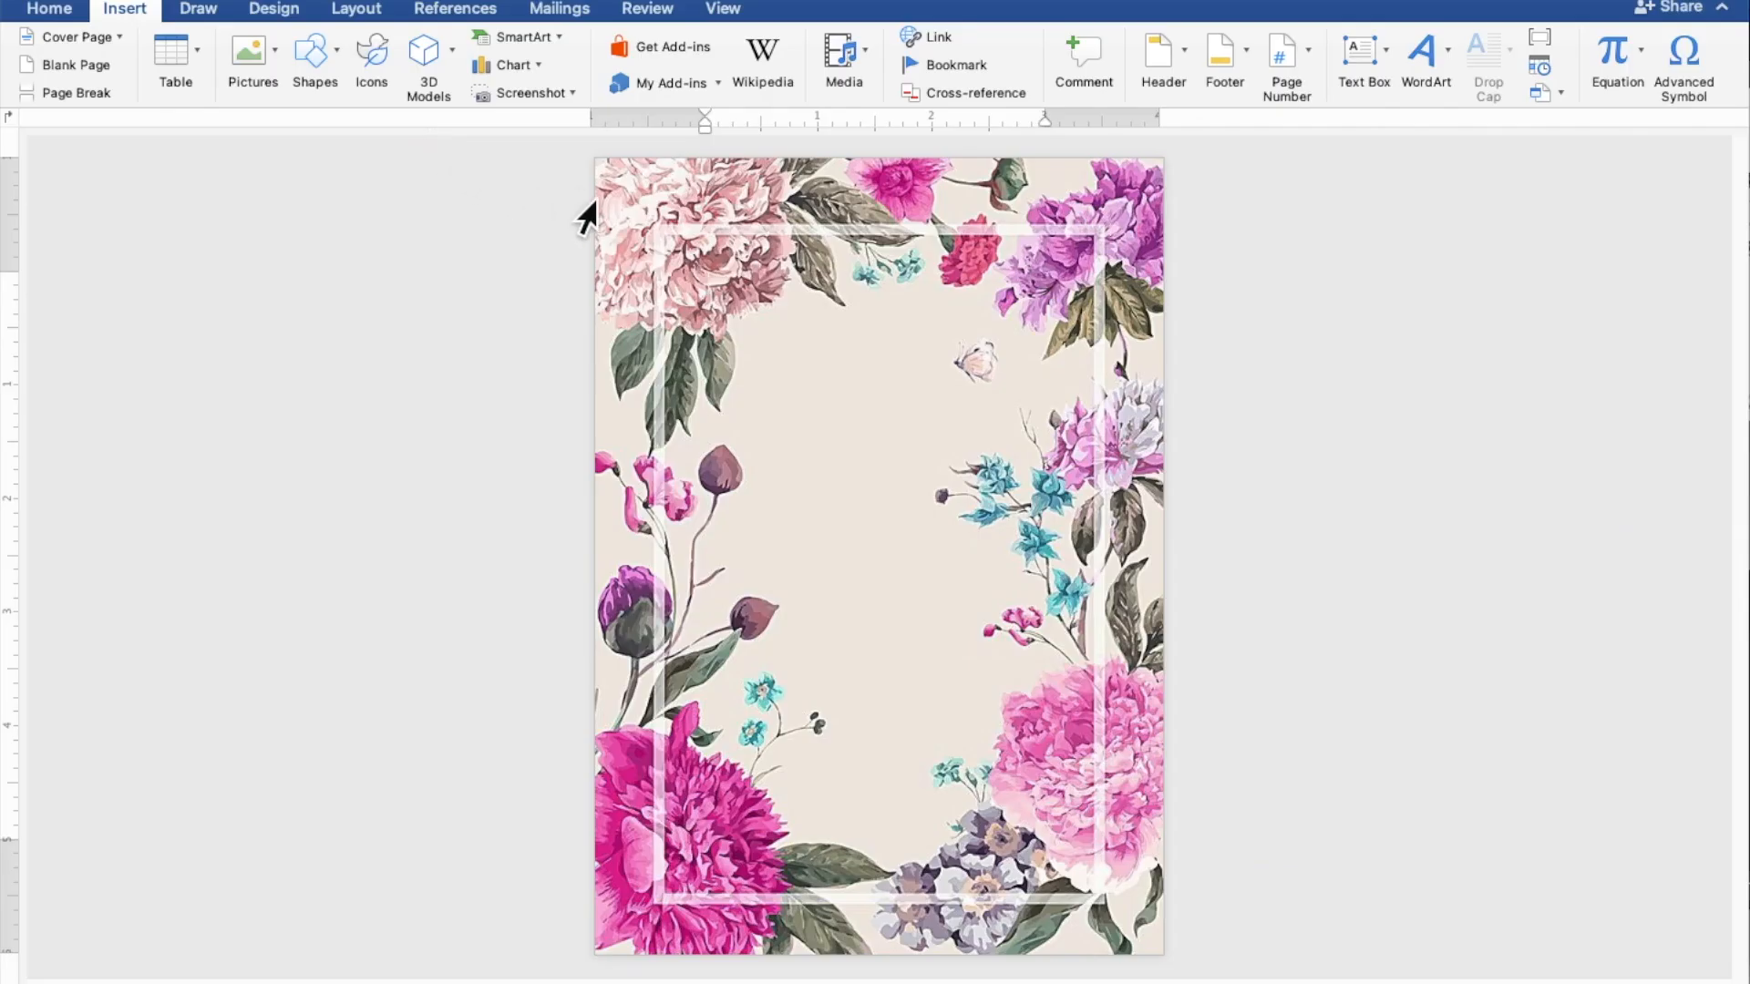
{"action": "left_click_drag", "start_coordinate": [655, 212], "coordinate": [1123, 832]}
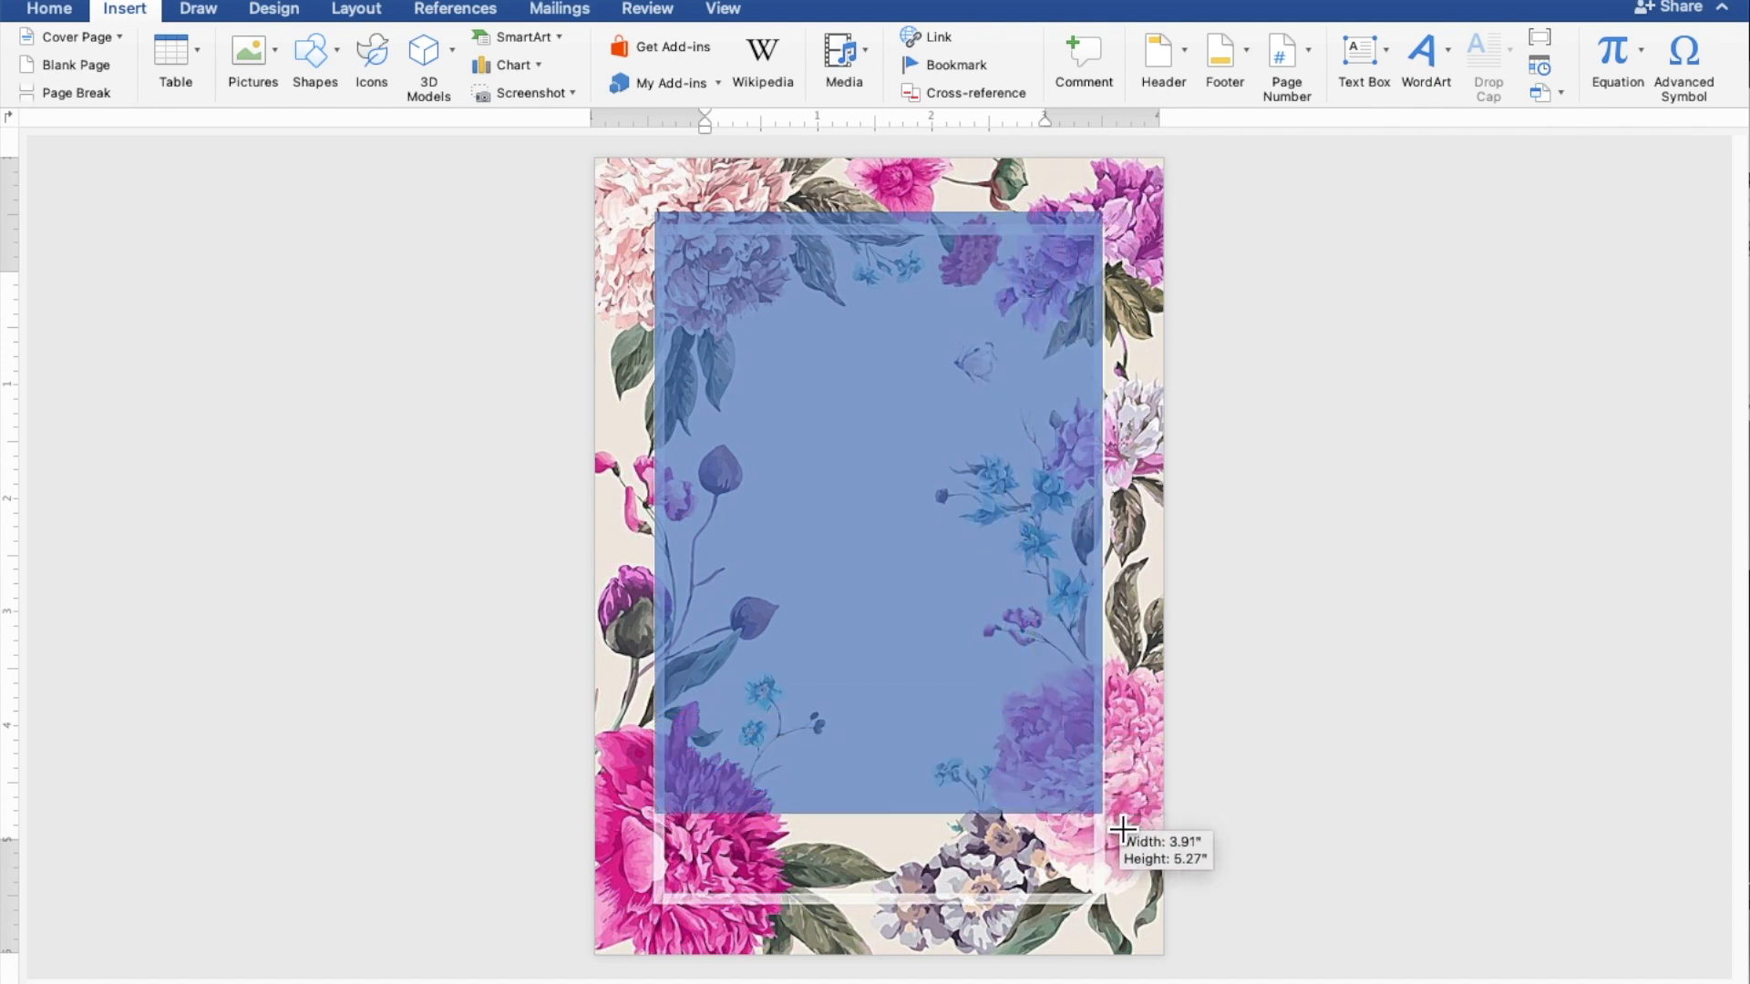
{"action": "left_click_drag", "start_coordinate": [1123, 831], "coordinate": [1123, 832]}
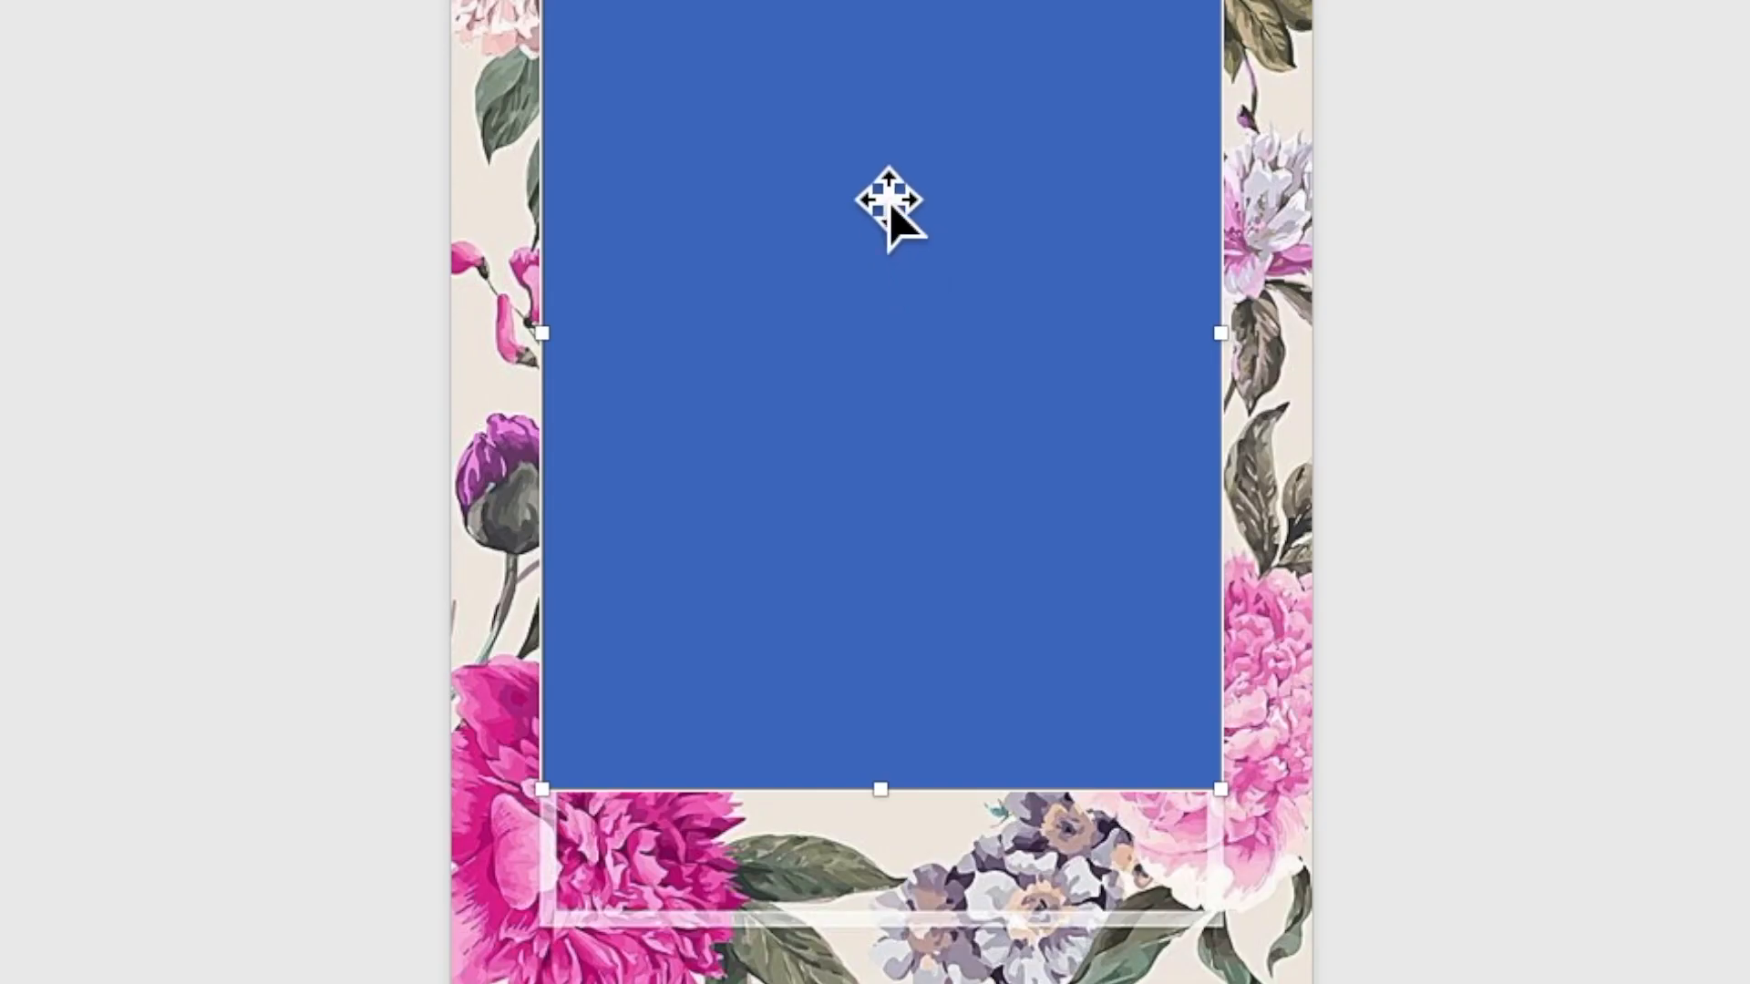
Step: Give the rectangle a white solid fill at 20% transparency in Format Shape
{"action": "right_click", "coordinate": [871, 414]}
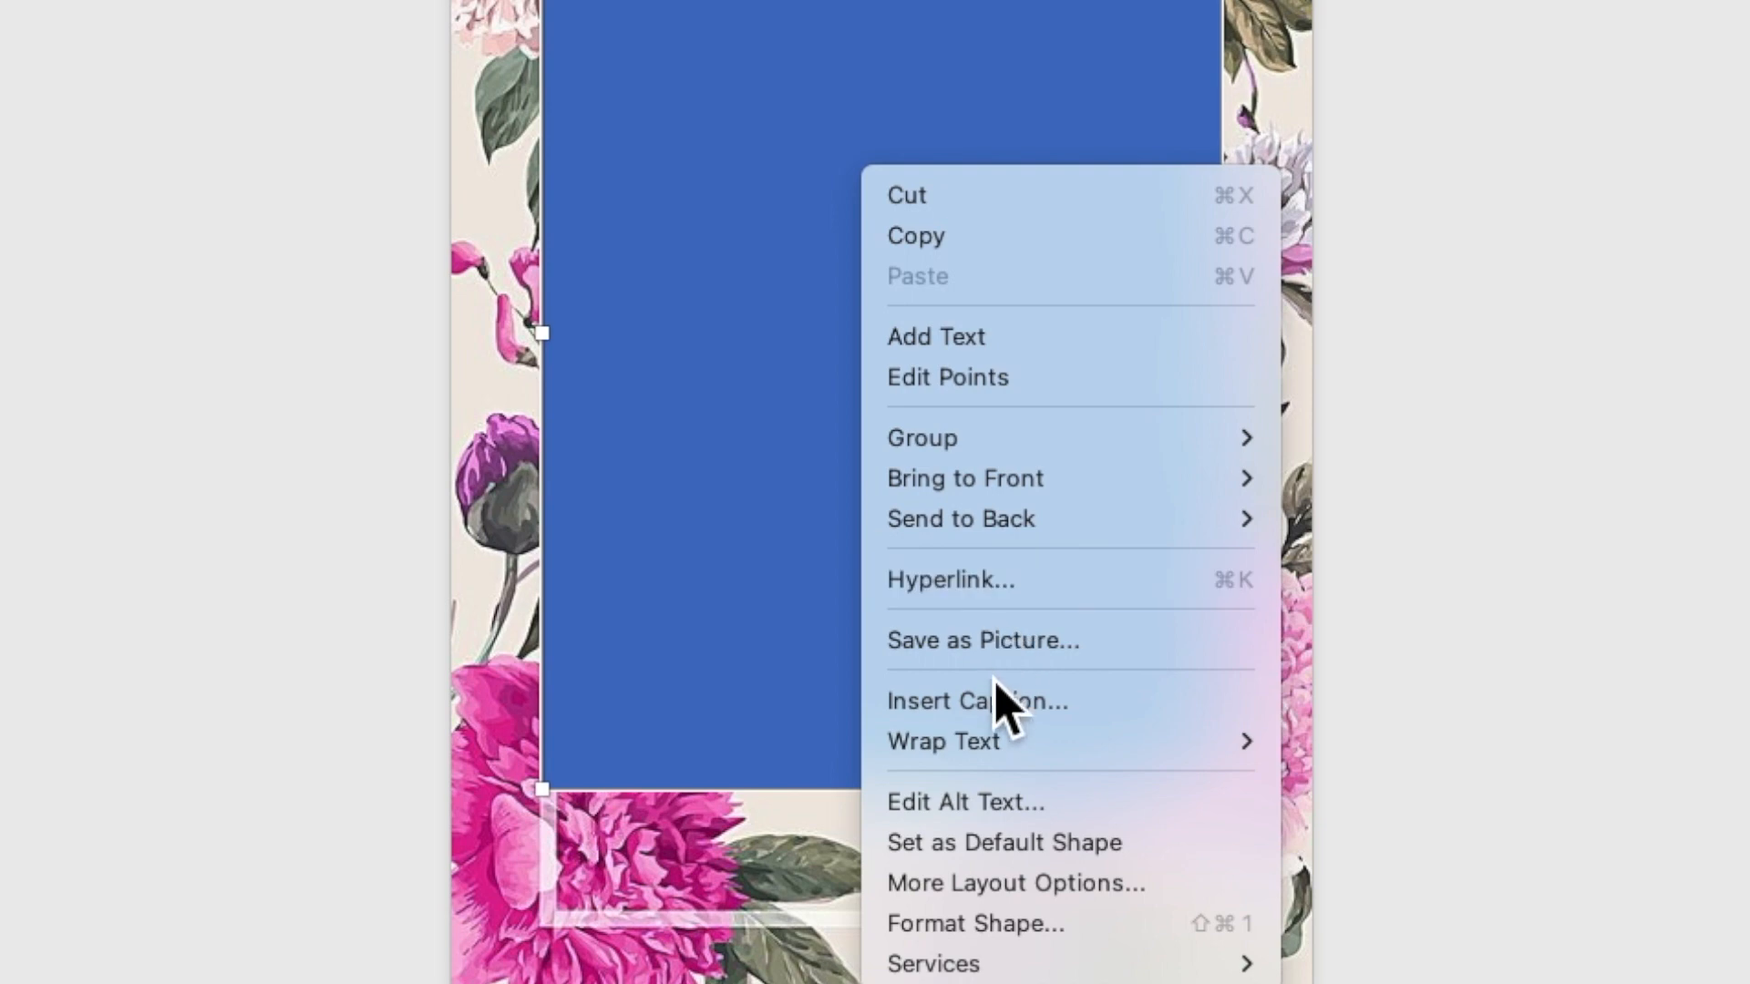
{"action": "left_click", "coordinate": [1016, 922]}
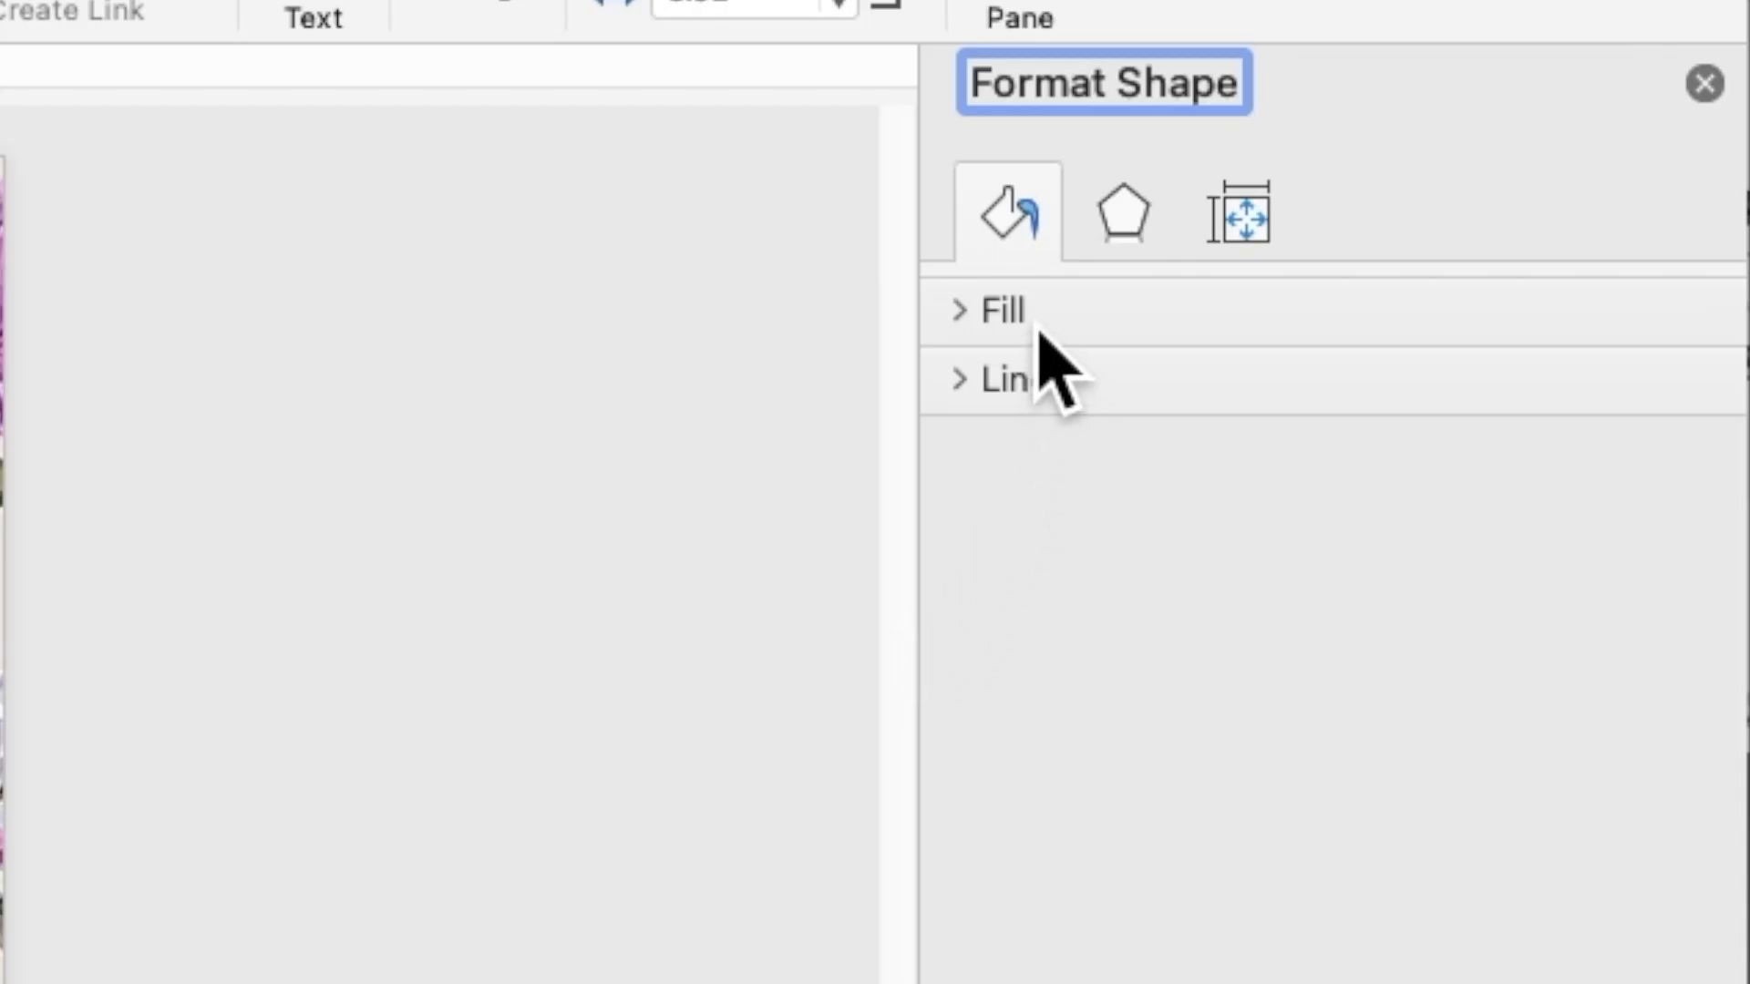
{"action": "left_click", "coordinate": [1039, 328]}
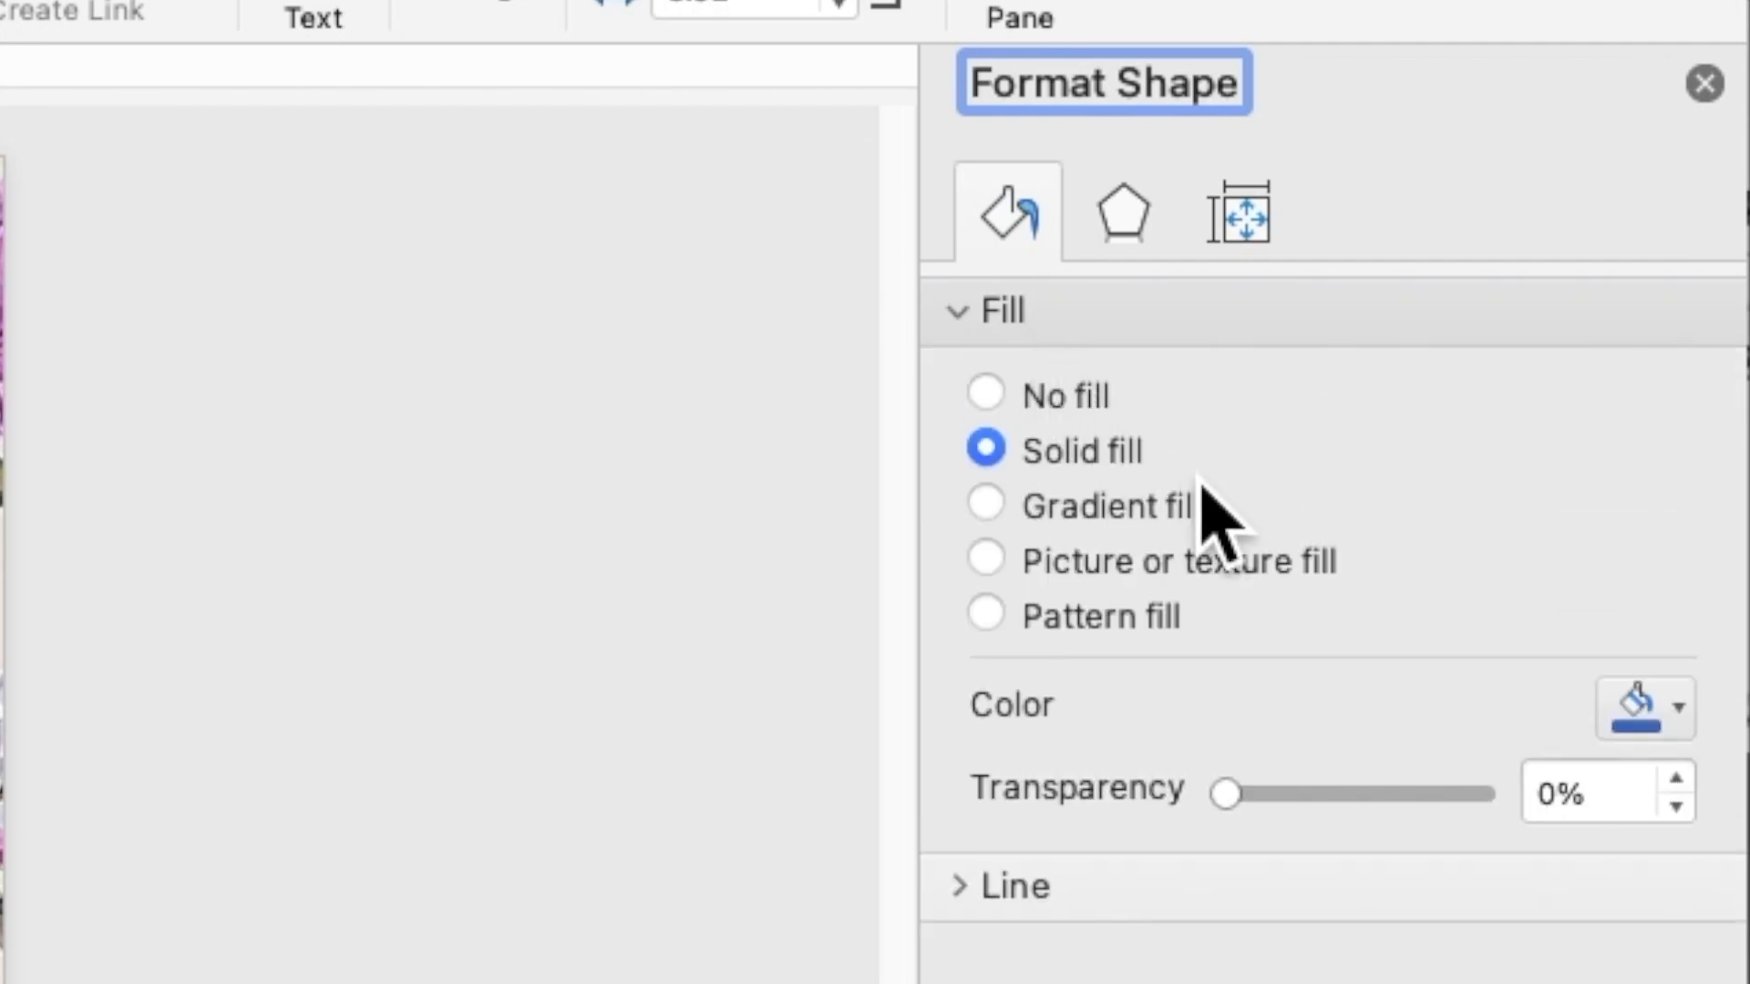
{"action": "left_click_drag", "start_coordinate": [1605, 807], "coordinate": [1541, 816]}
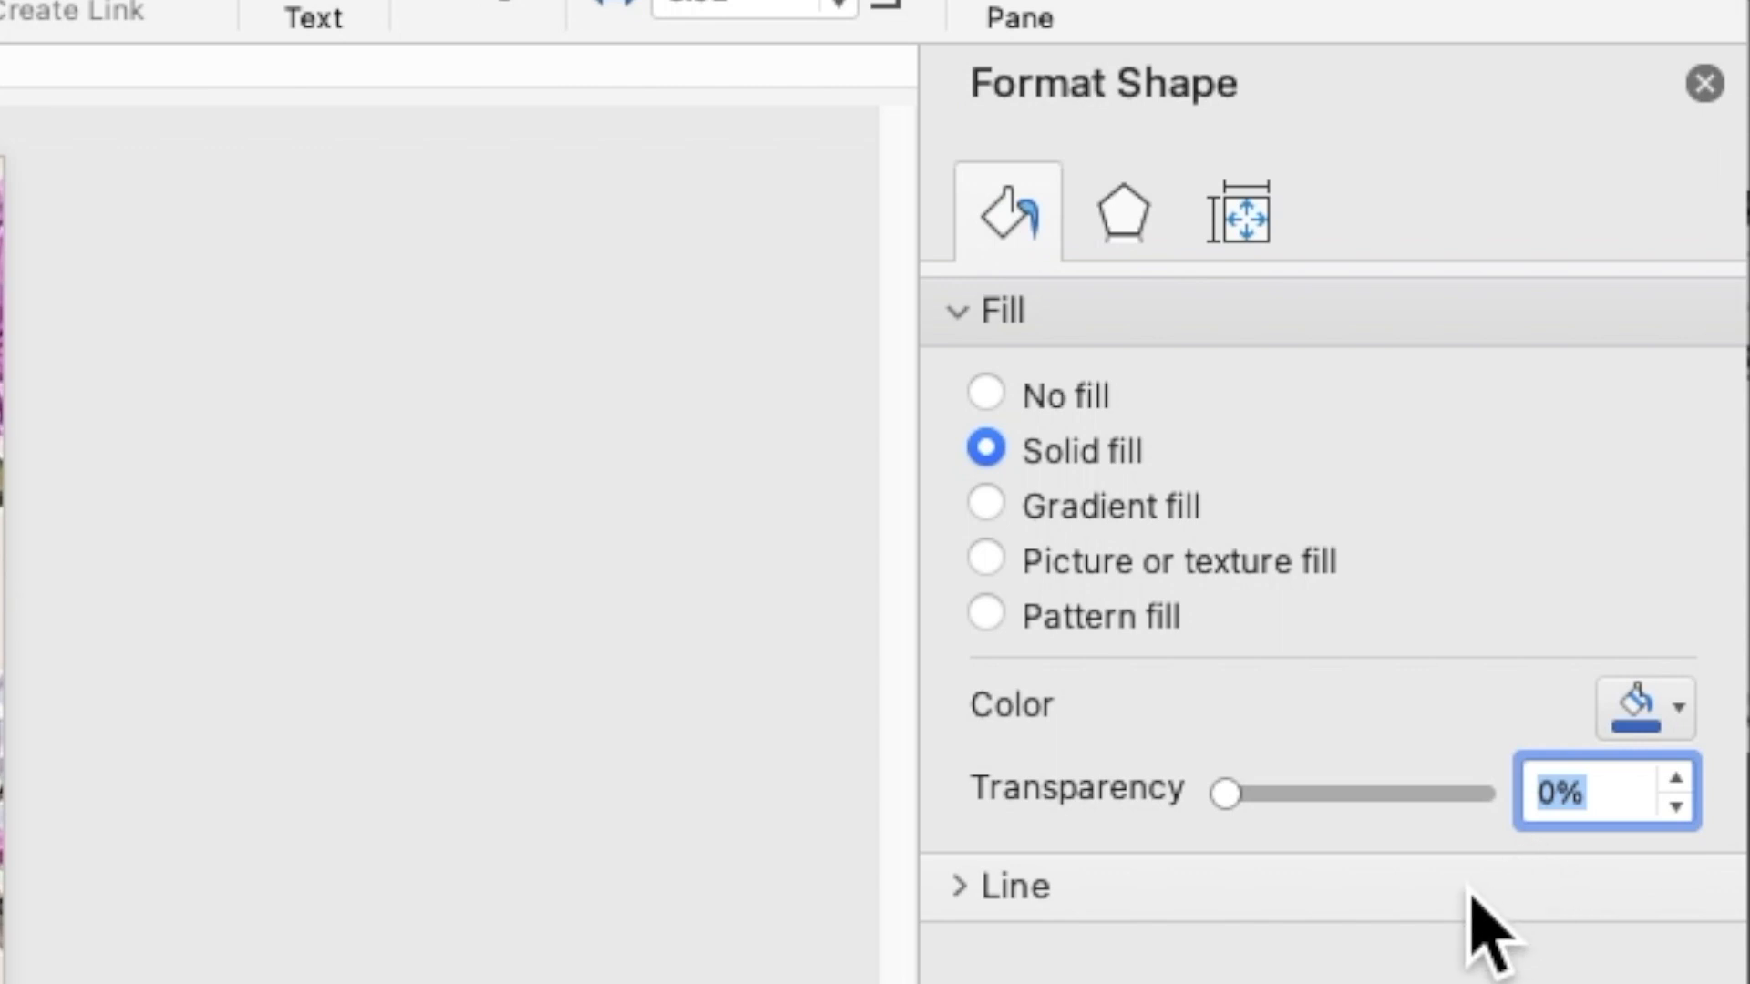
{"action": "type", "text": "2"}
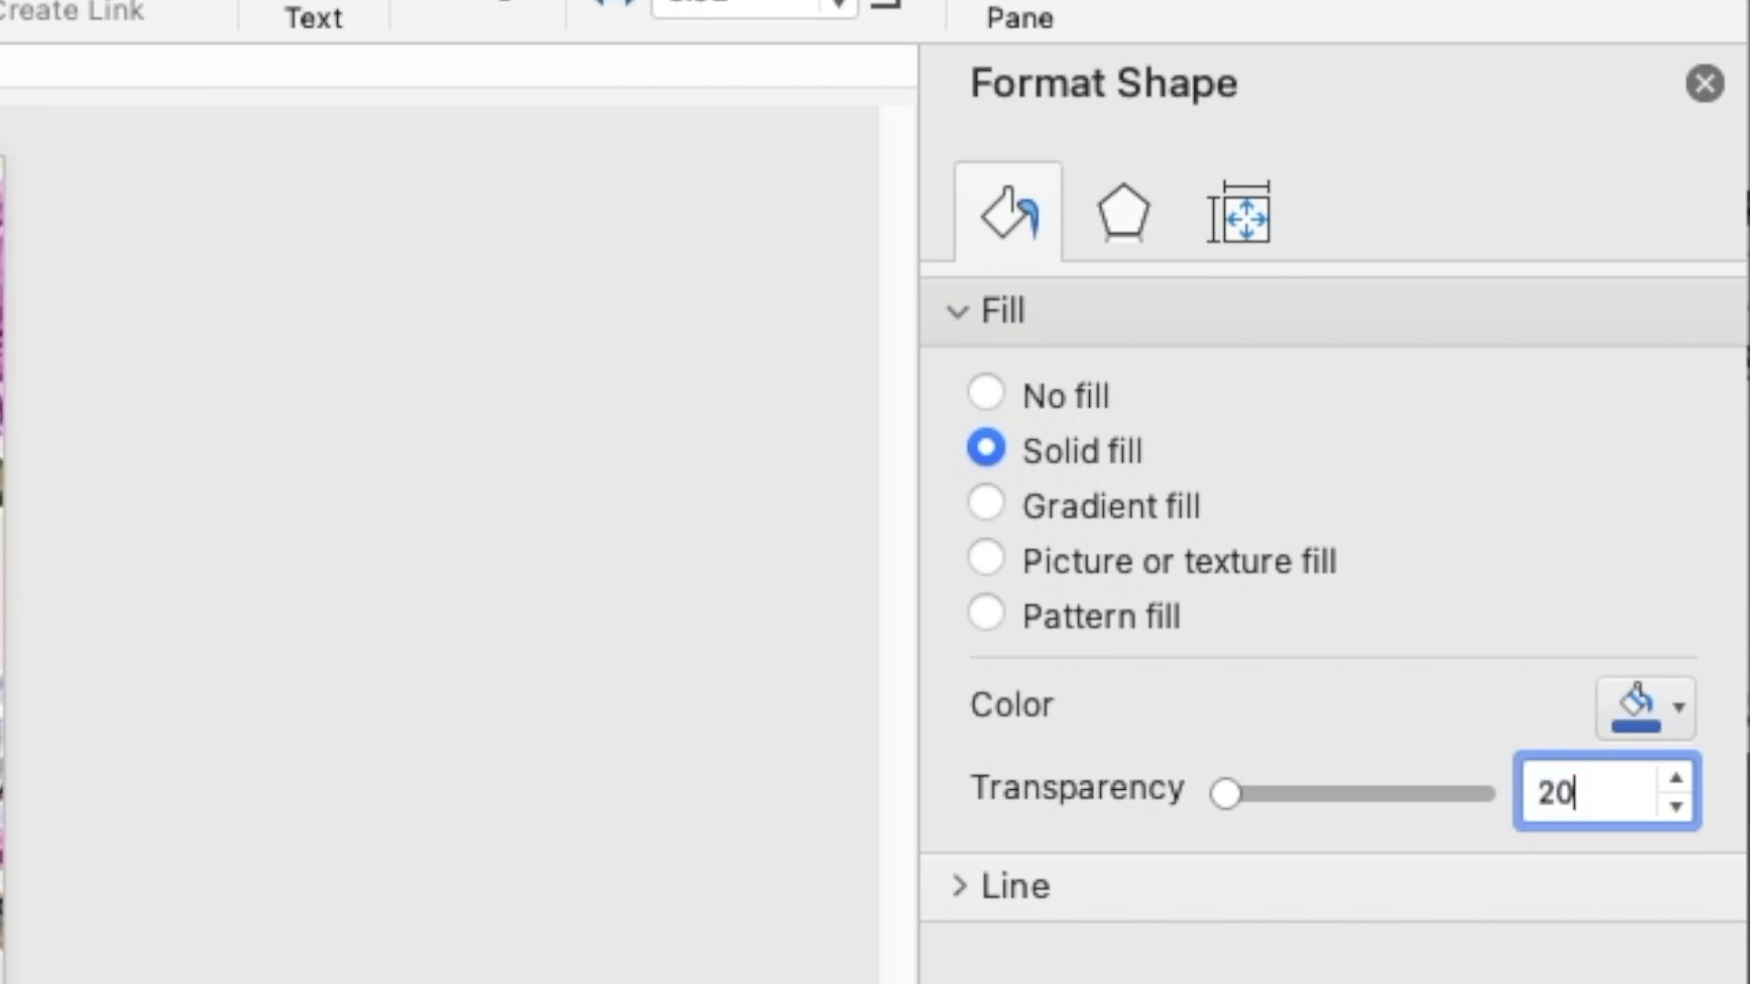
{"action": "key", "text": "Return"}
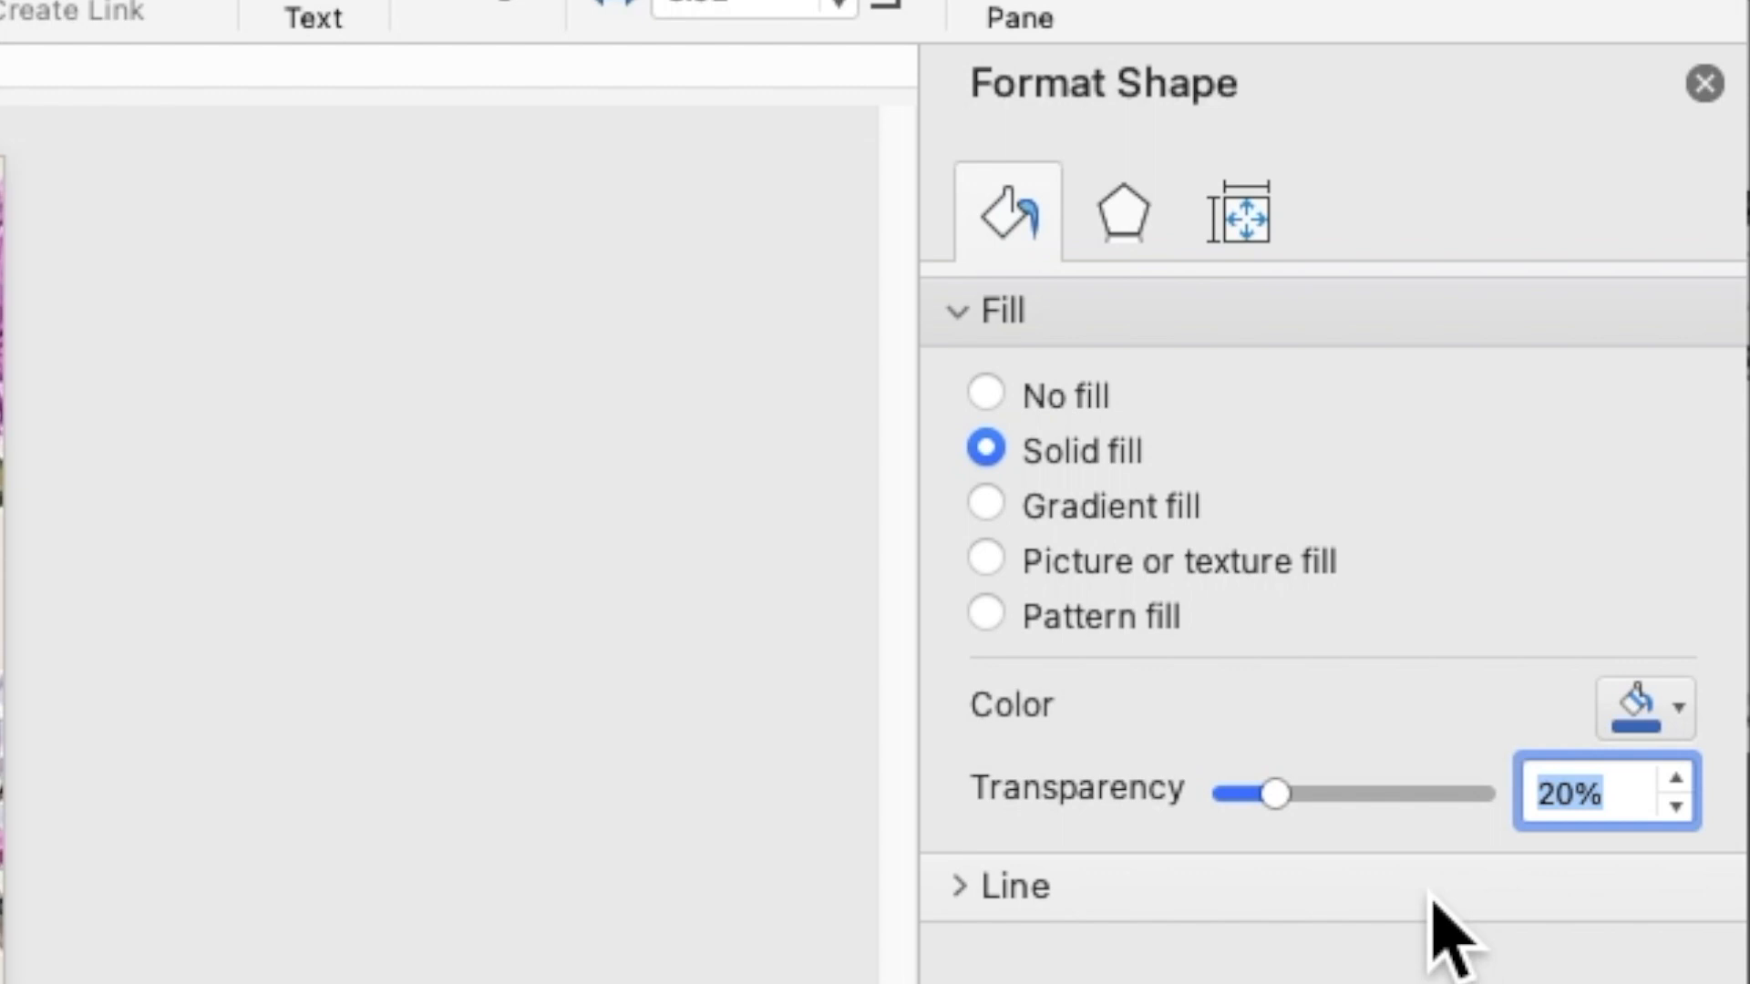
{"action": "left_click", "coordinate": [1686, 724]}
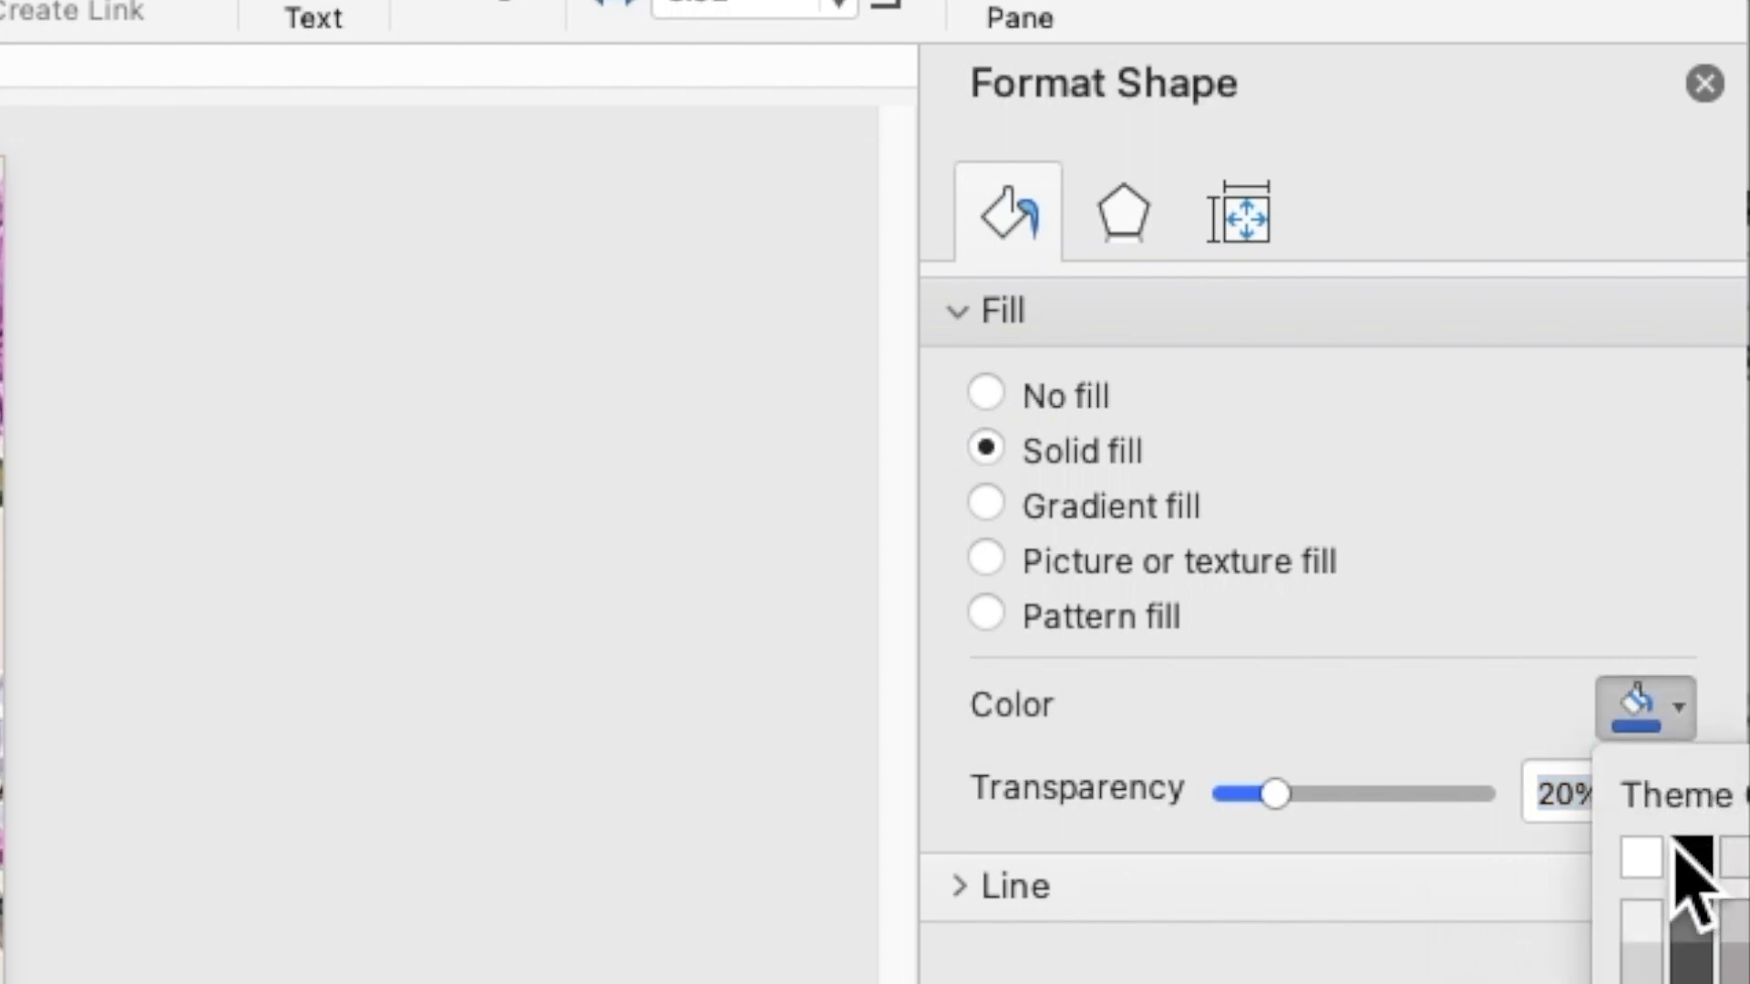
{"action": "left_click", "coordinate": [1641, 857]}
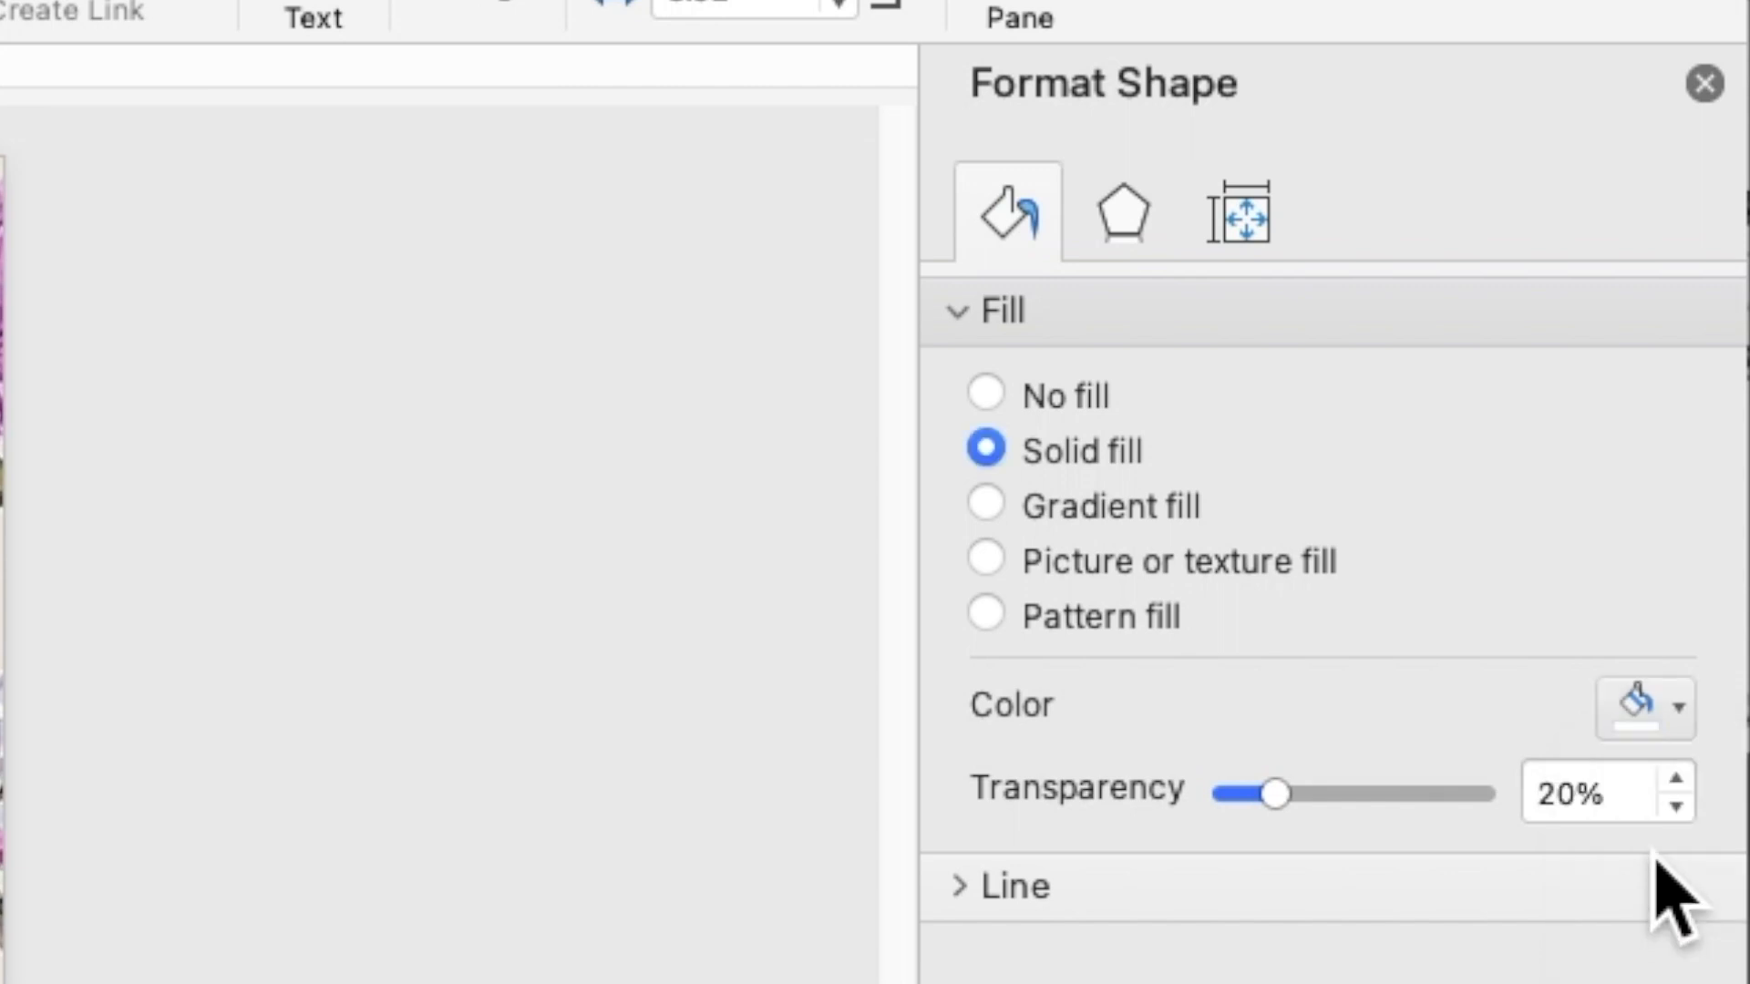
{"action": "left_click", "coordinate": [1719, 84]}
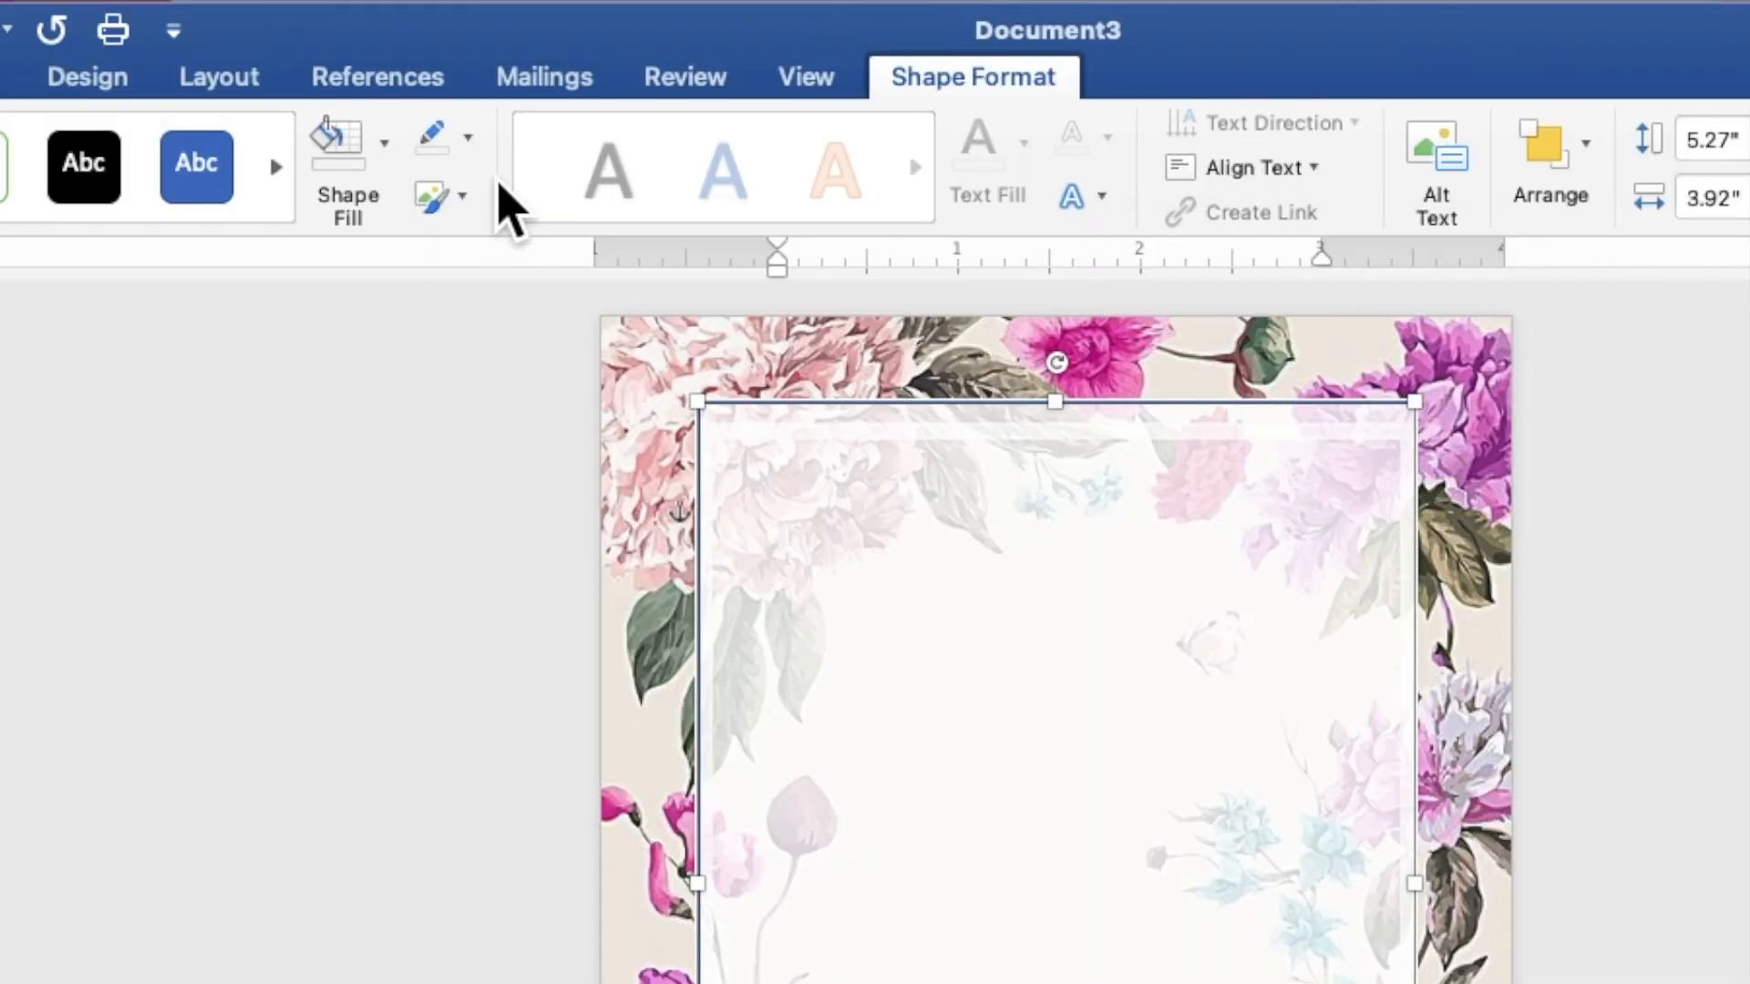
Step: Remove the rectangle's outline and resize it to 3.54" wide by 5.49" tall
{"action": "left_click", "coordinate": [470, 142]}
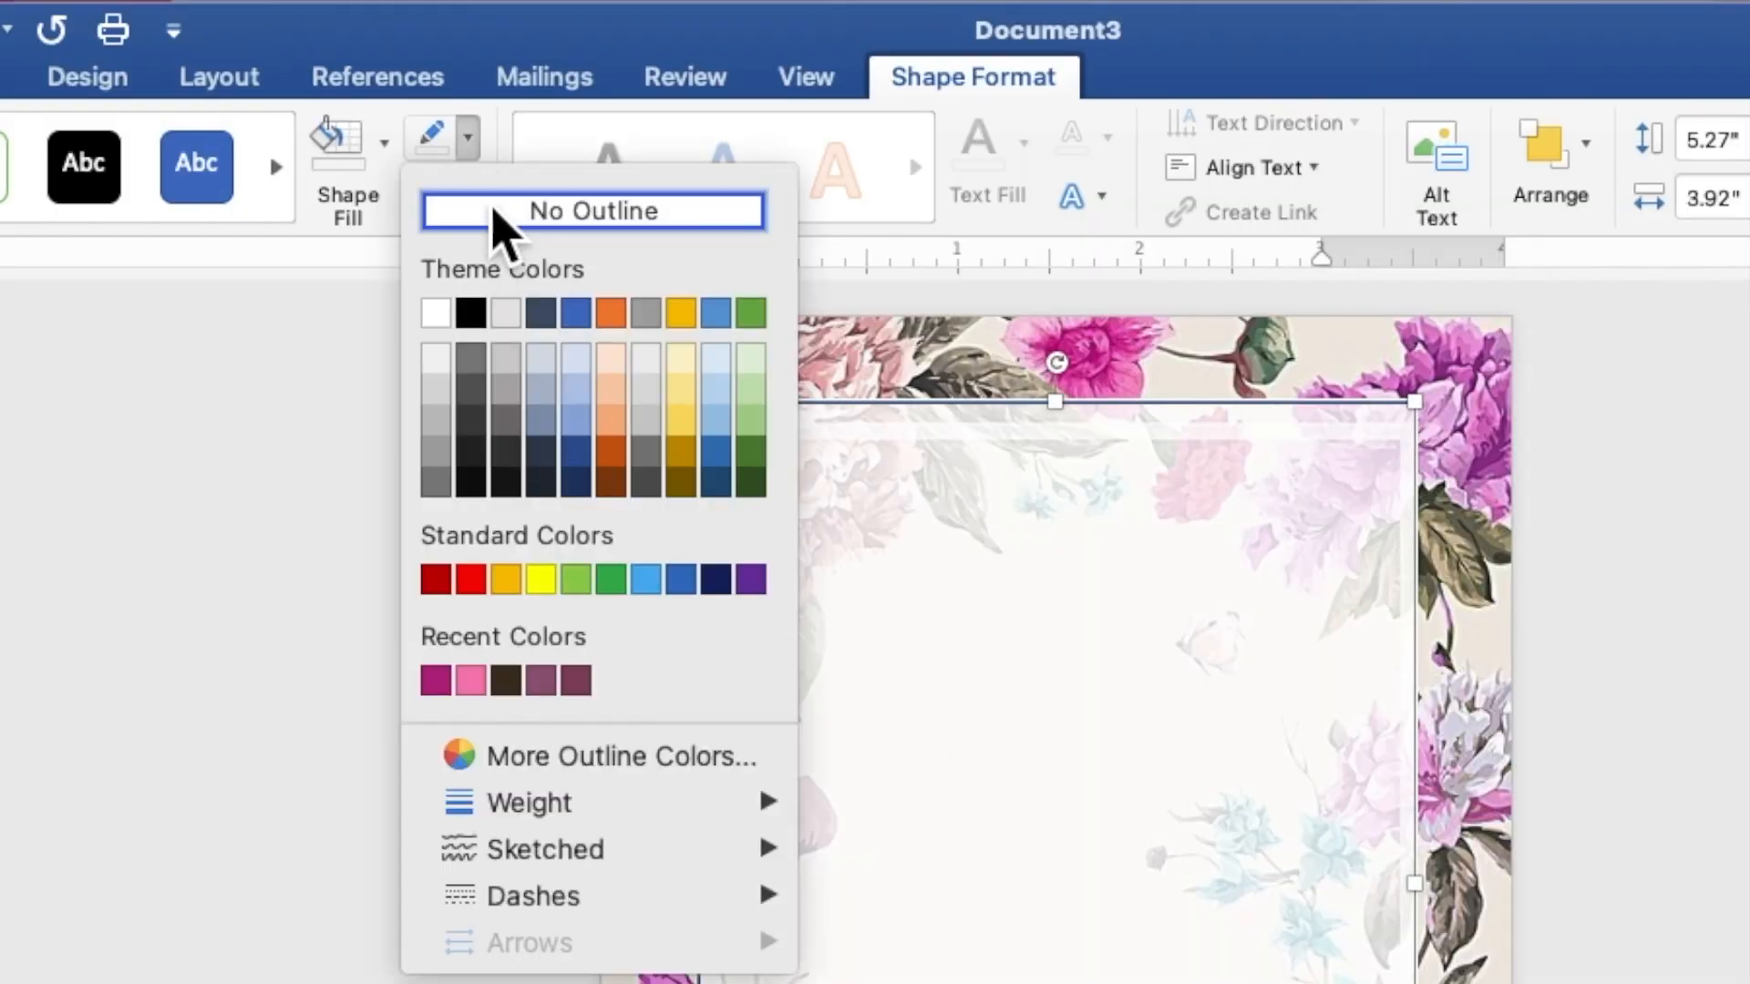
{"action": "left_click", "coordinate": [497, 222]}
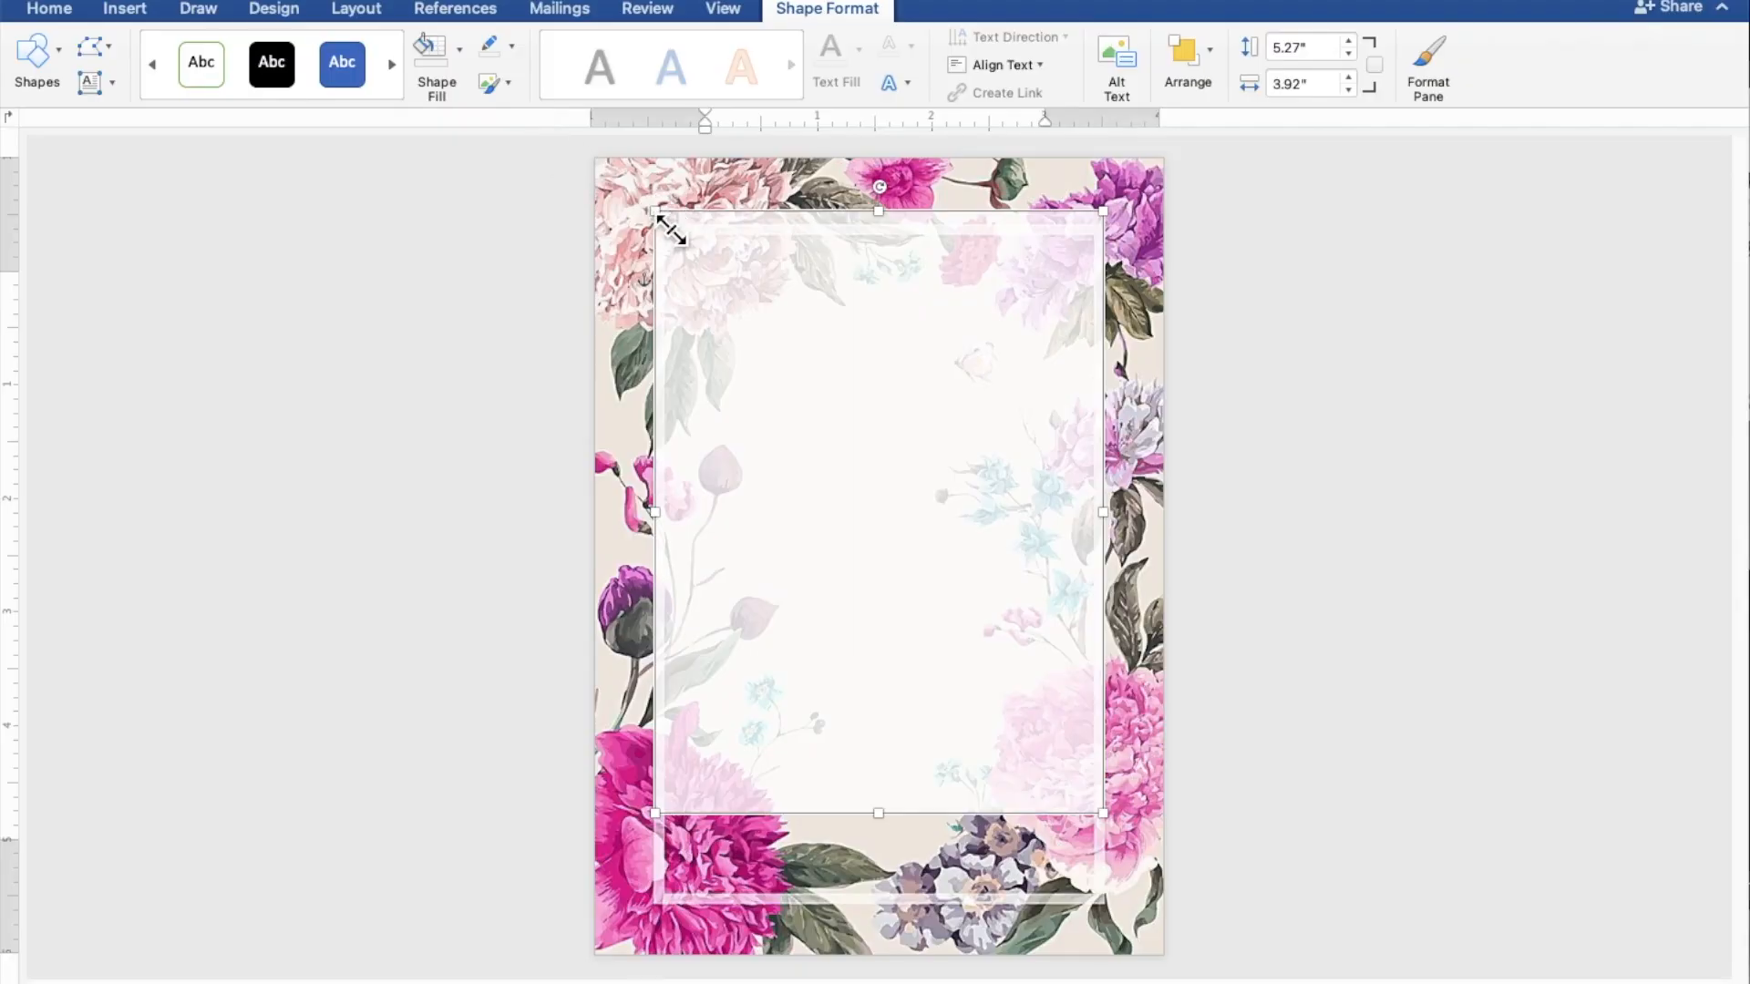
{"action": "left_click_drag", "start_coordinate": [679, 244], "coordinate": [691, 267]}
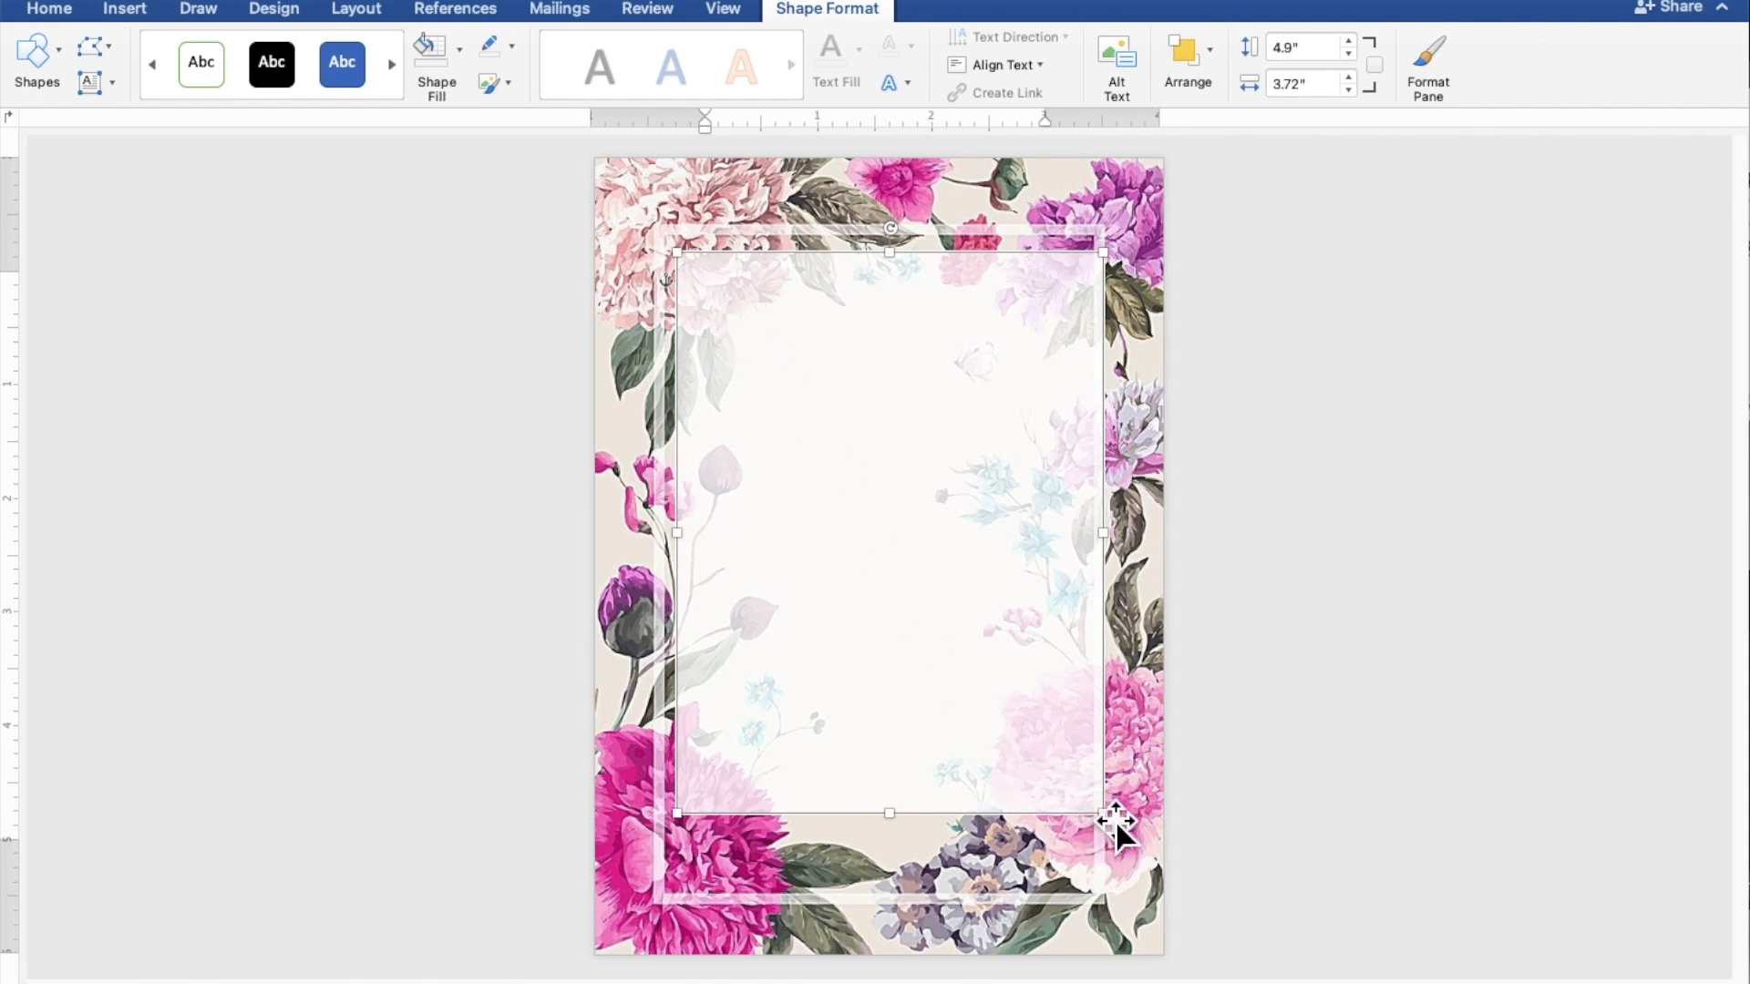
{"action": "left_click_drag", "start_coordinate": [1119, 834], "coordinate": [1091, 894]}
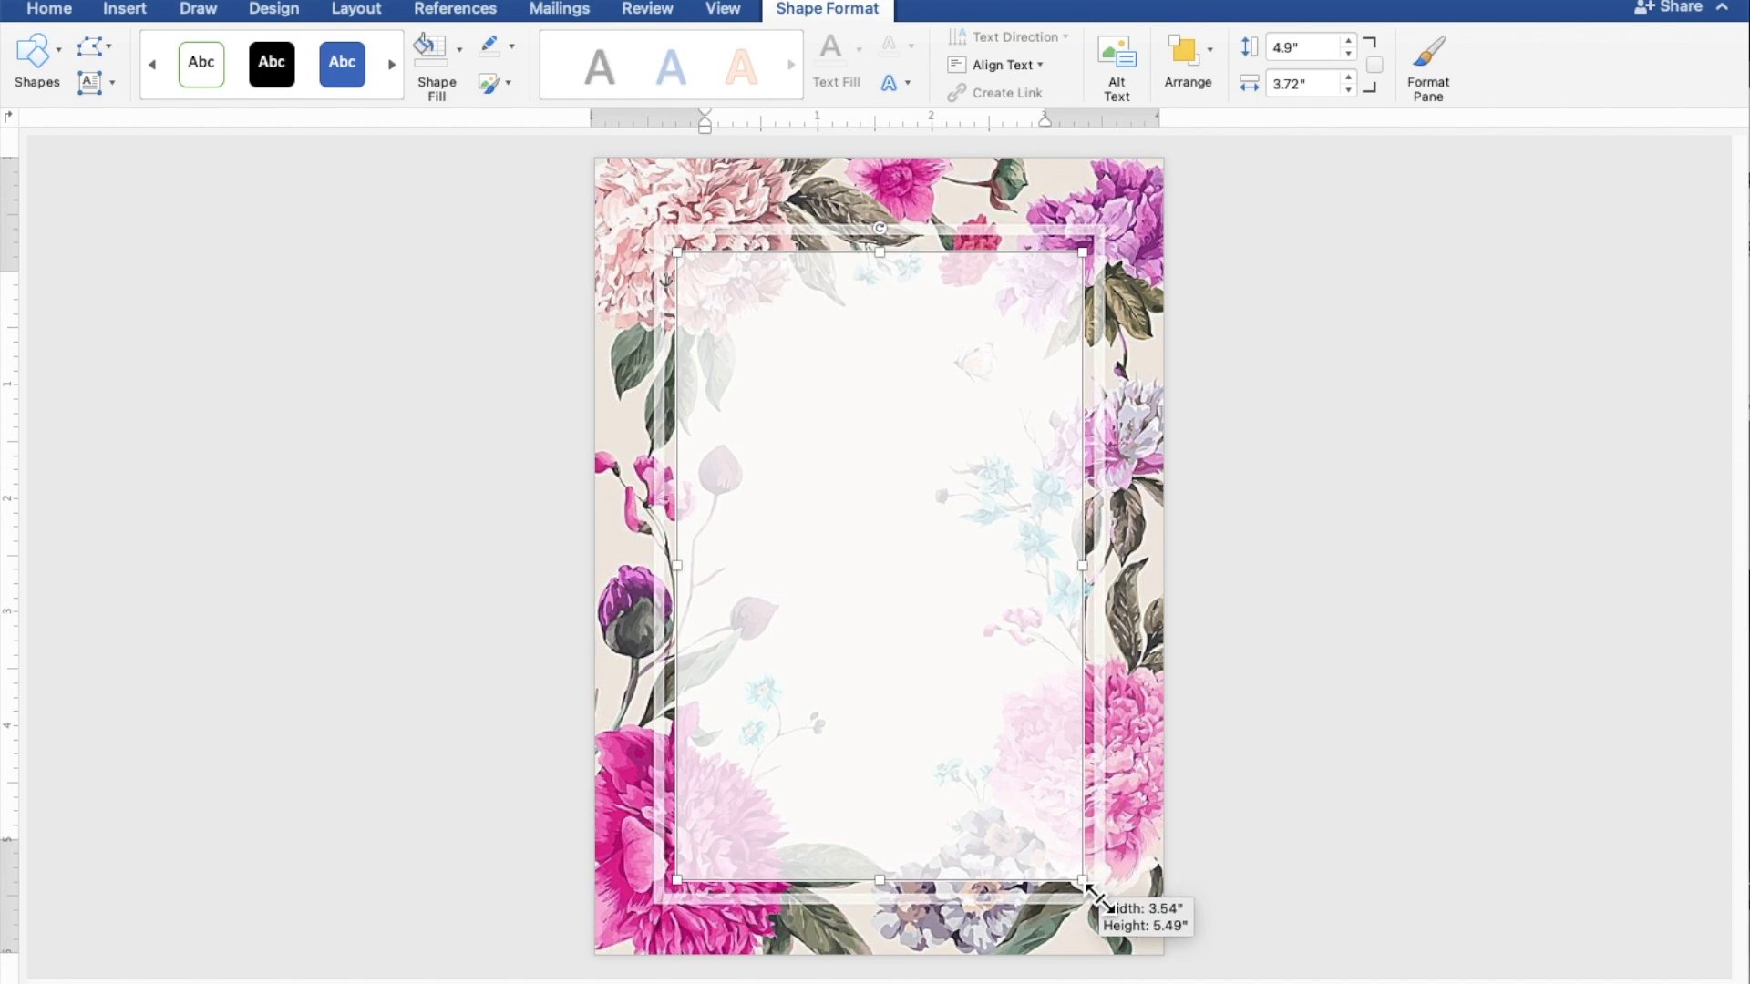
{"action": "left_click_drag", "start_coordinate": [1091, 894], "coordinate": [1091, 895]}
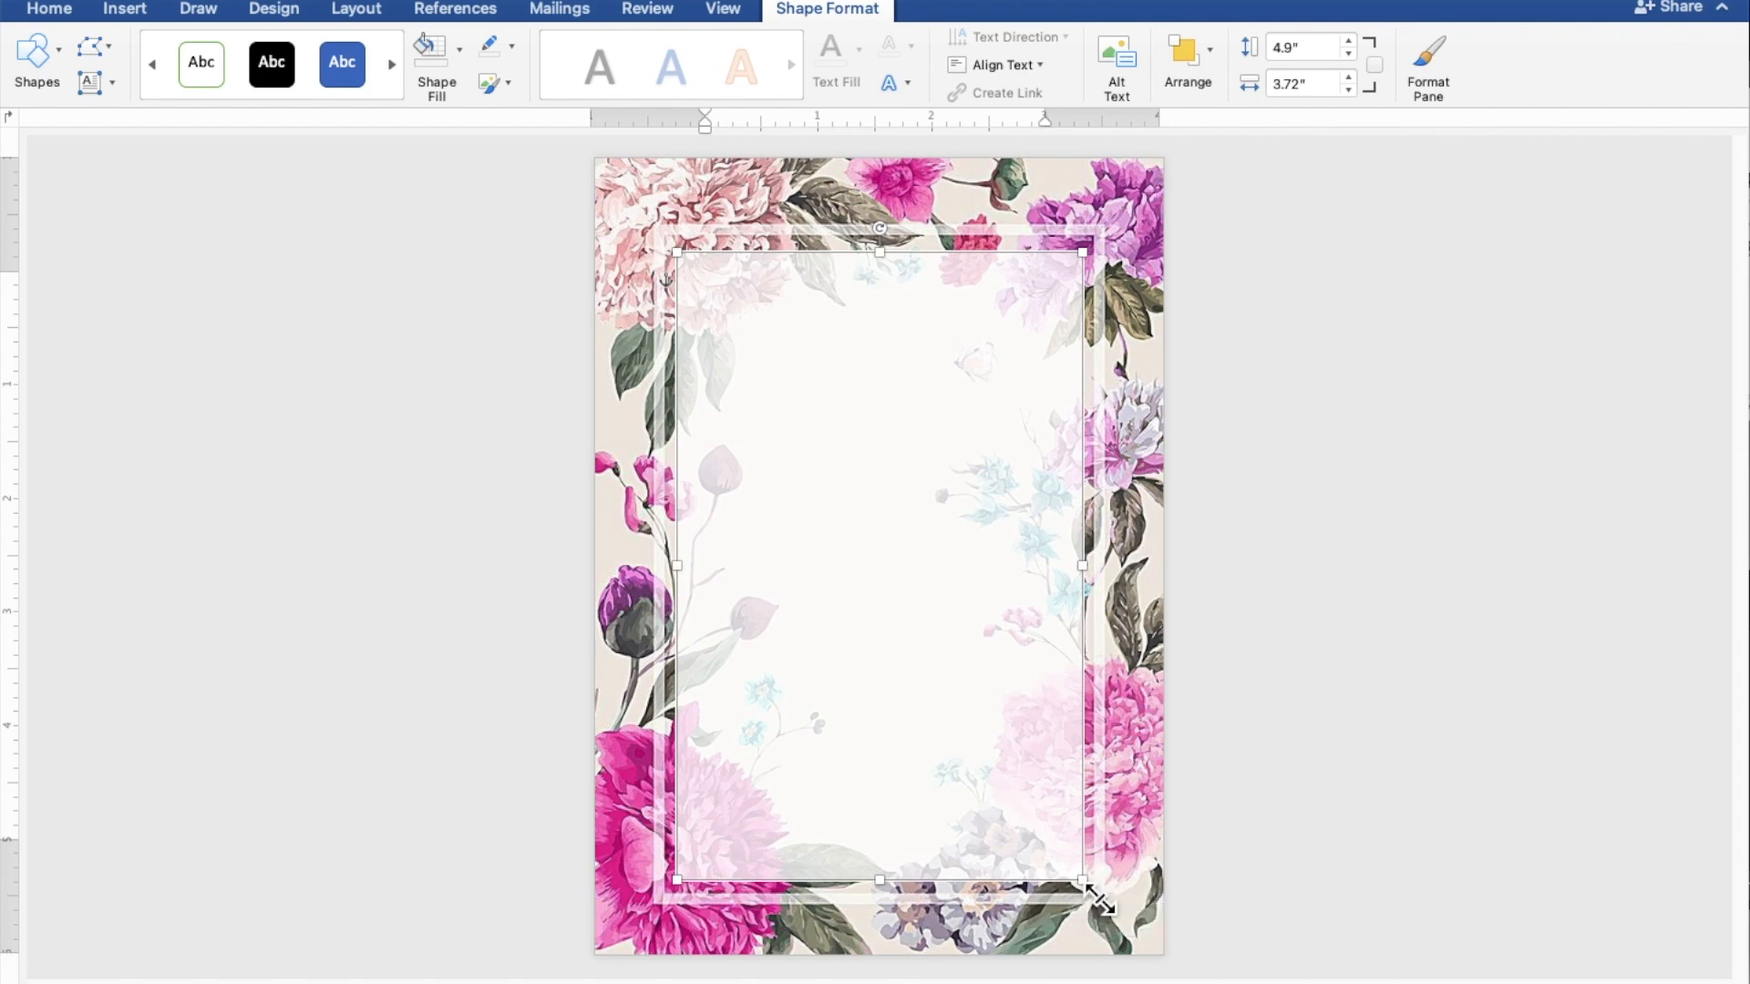
{"action": "left_click", "coordinate": [1467, 762]}
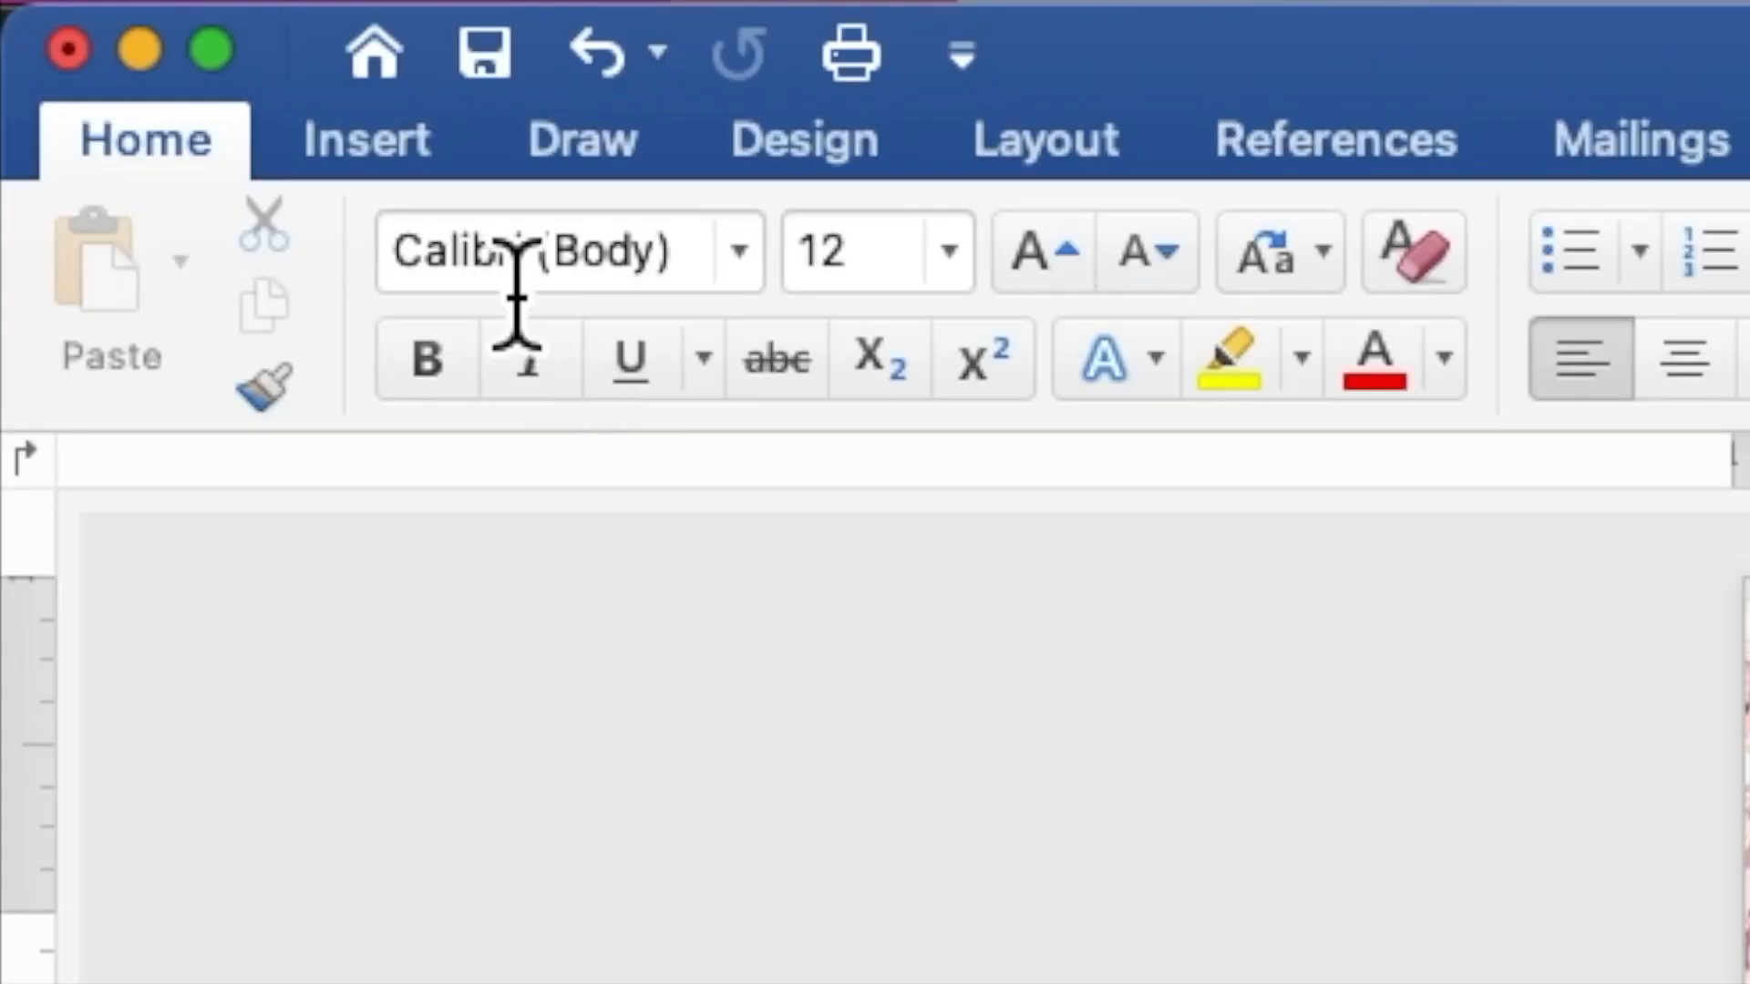
Step: Draw a second rectangle, about 3.62" by 5.13", over the inner white frame
{"action": "left_click", "coordinate": [431, 153]}
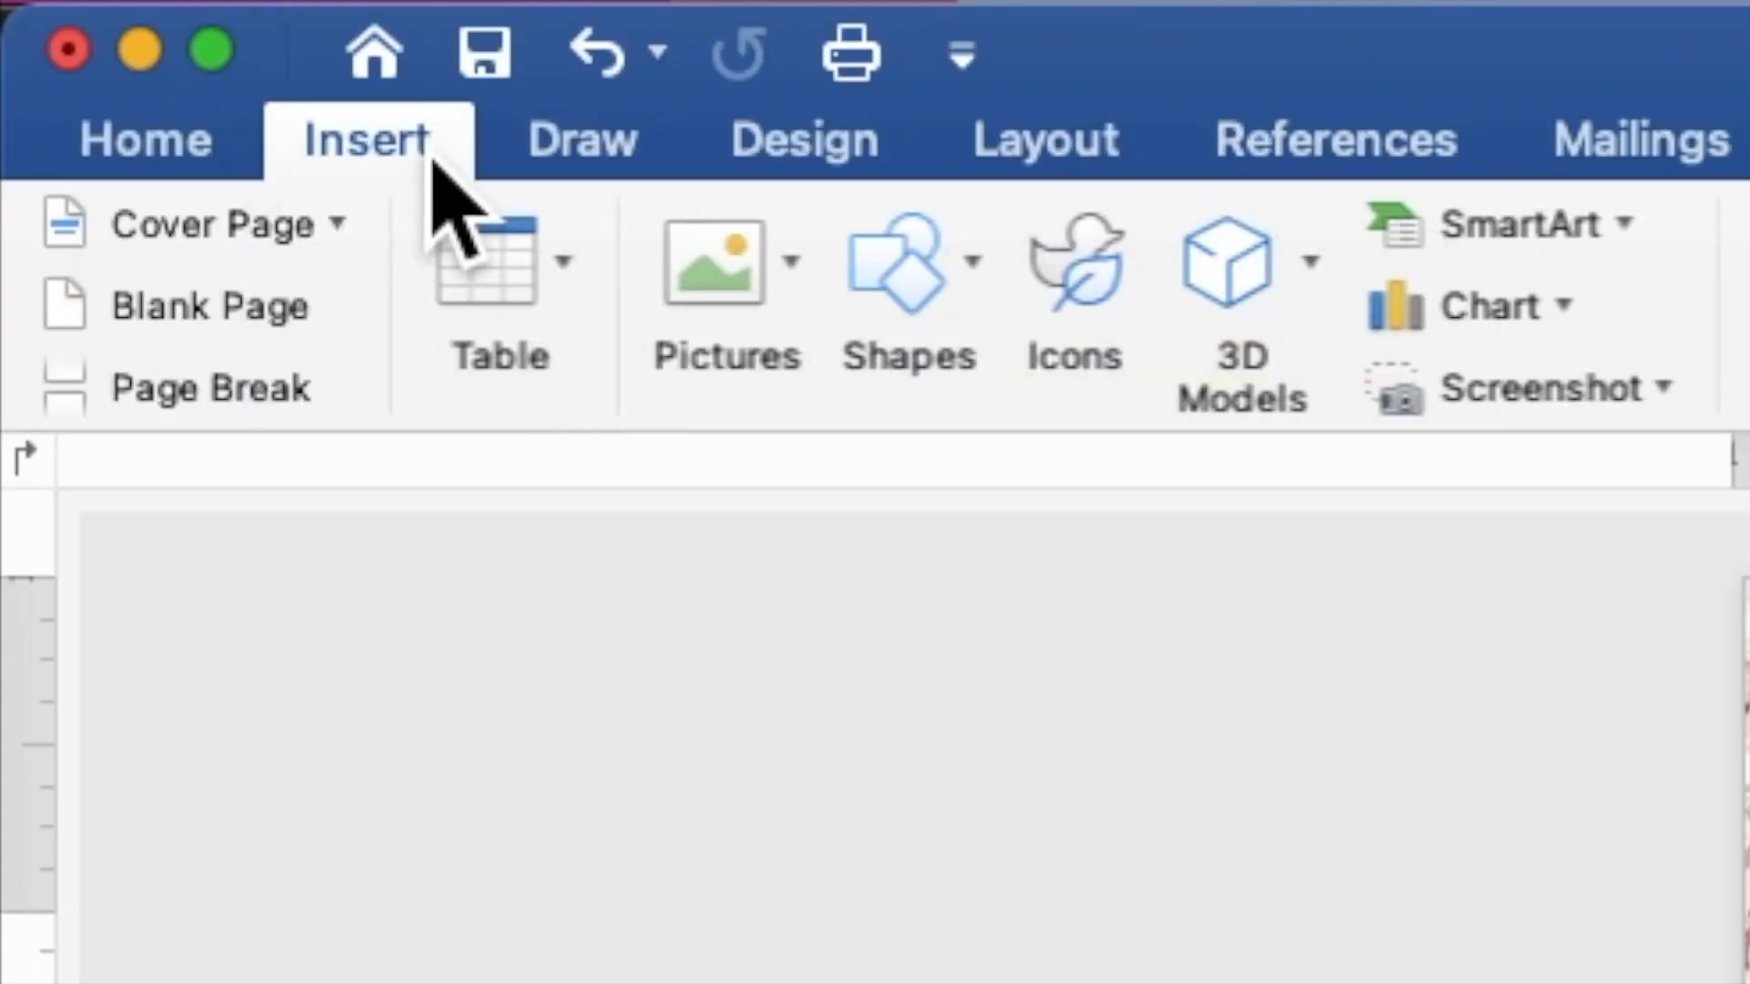
{"action": "left_click", "coordinate": [929, 273]}
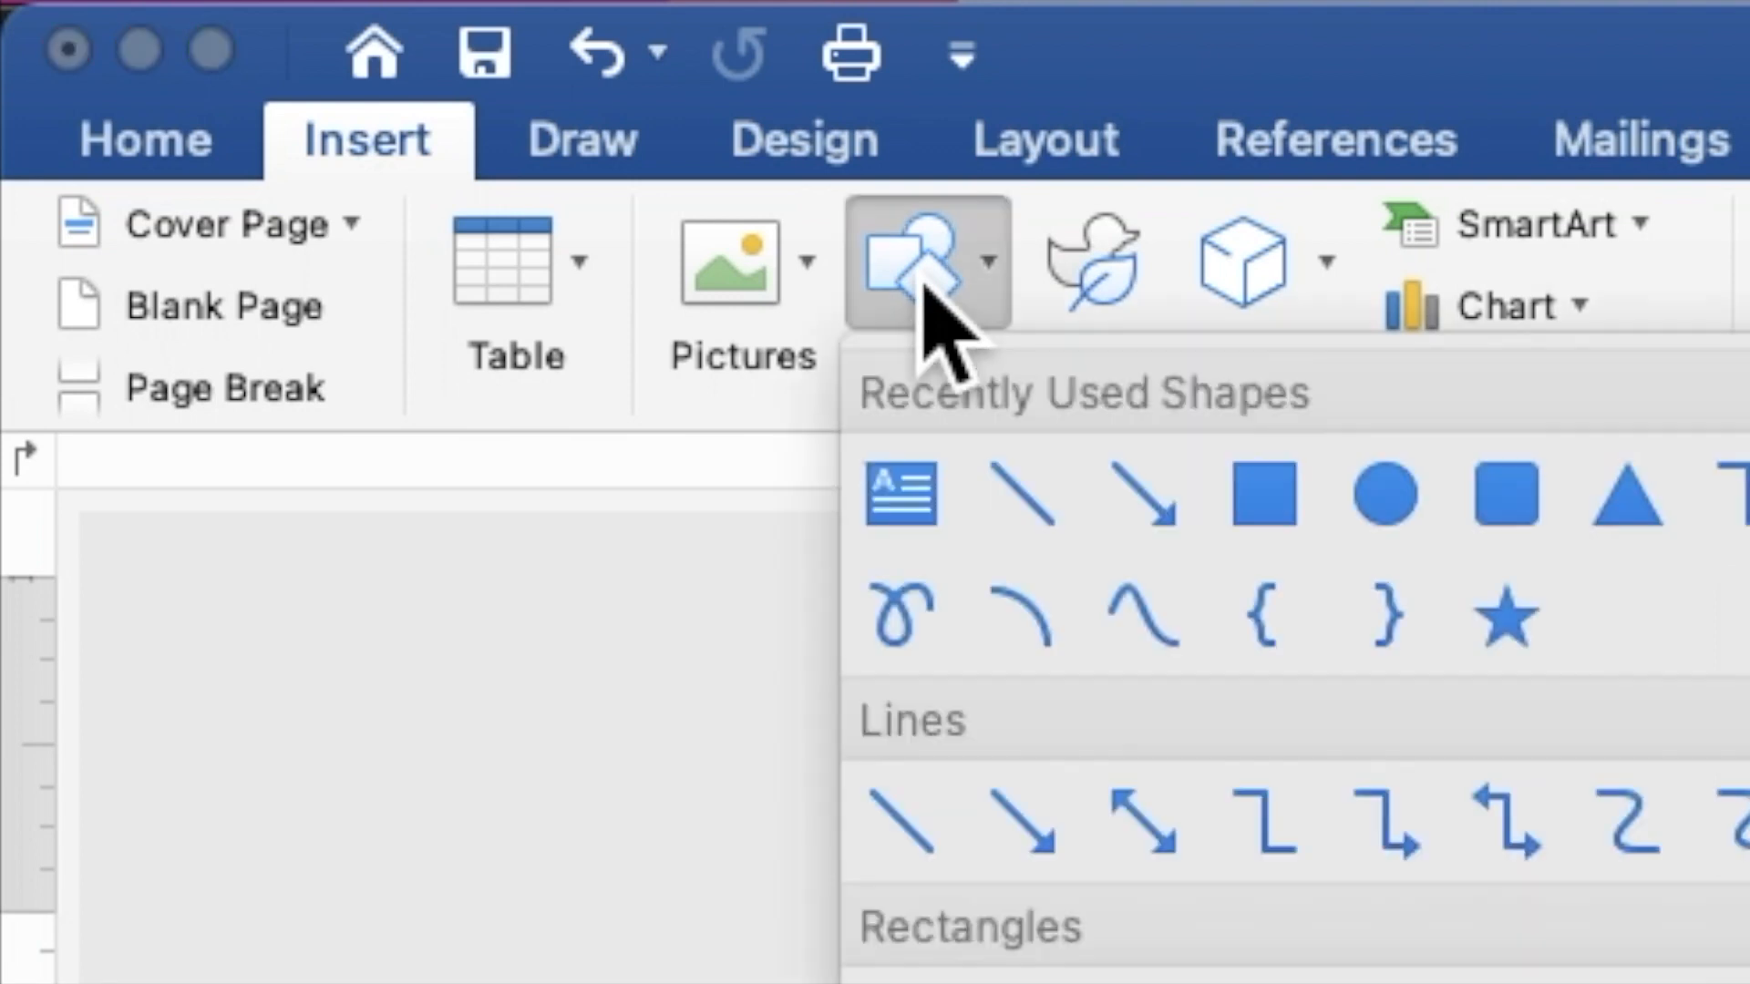
{"action": "left_click", "coordinate": [1281, 494]}
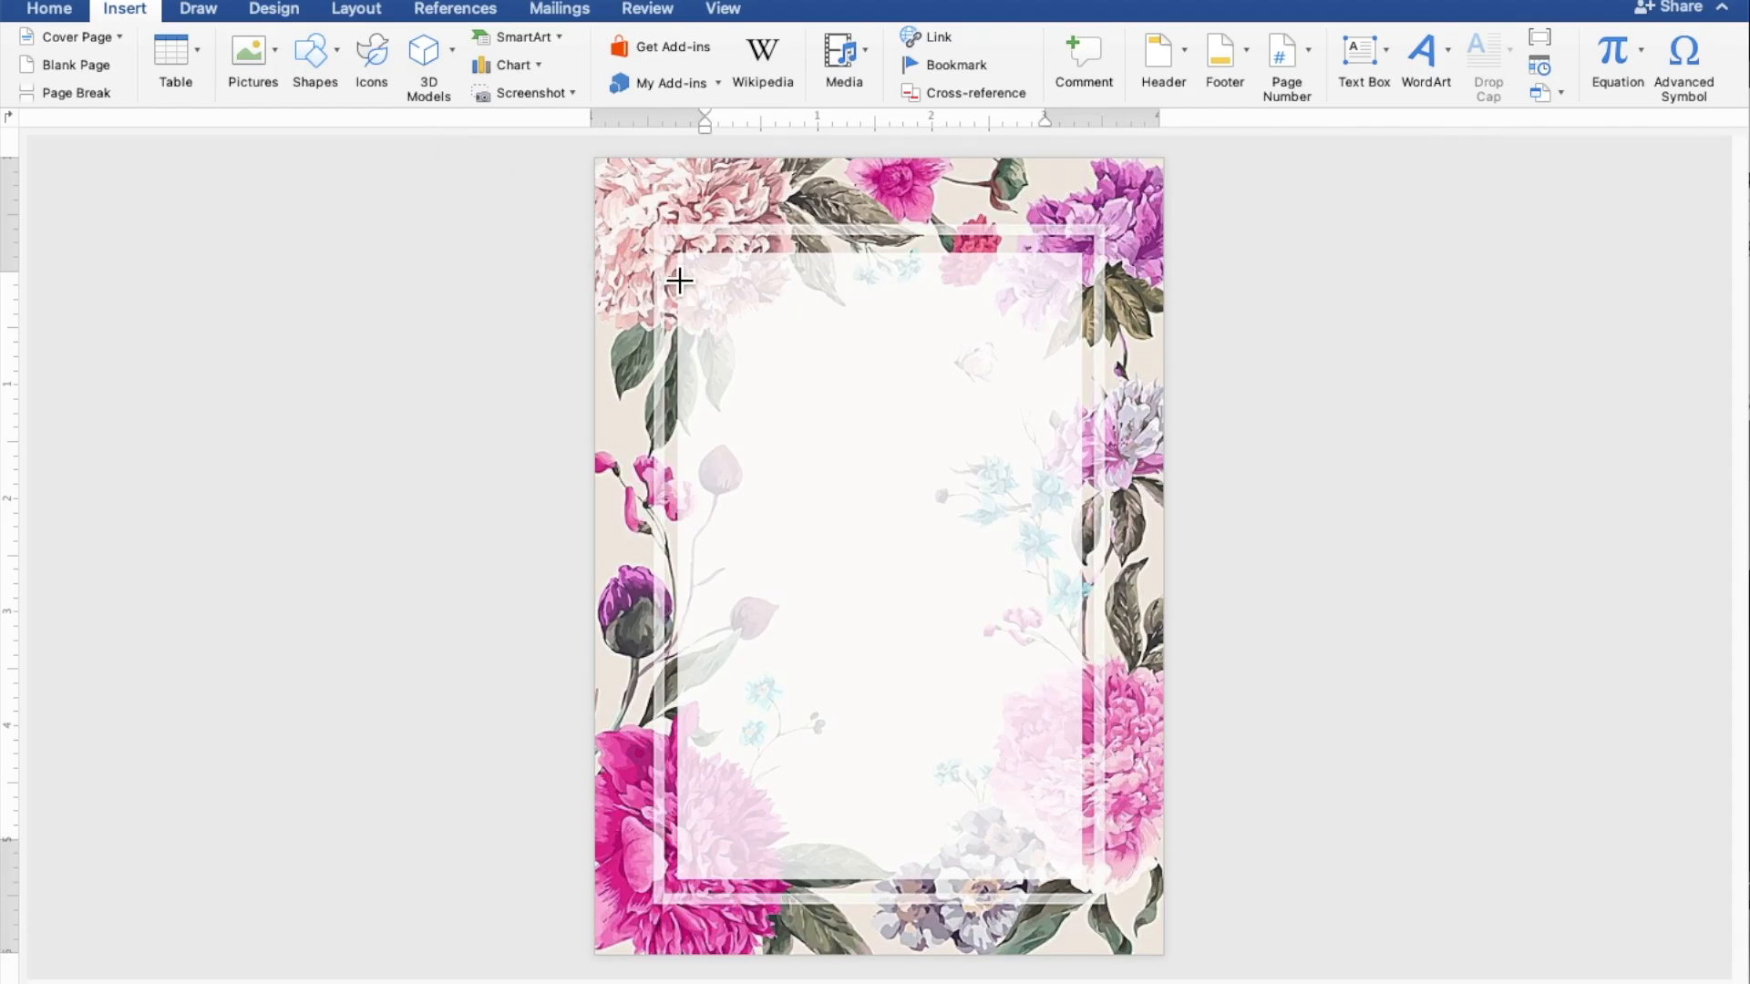
{"action": "left_click_drag", "start_coordinate": [679, 265], "coordinate": [1110, 864]}
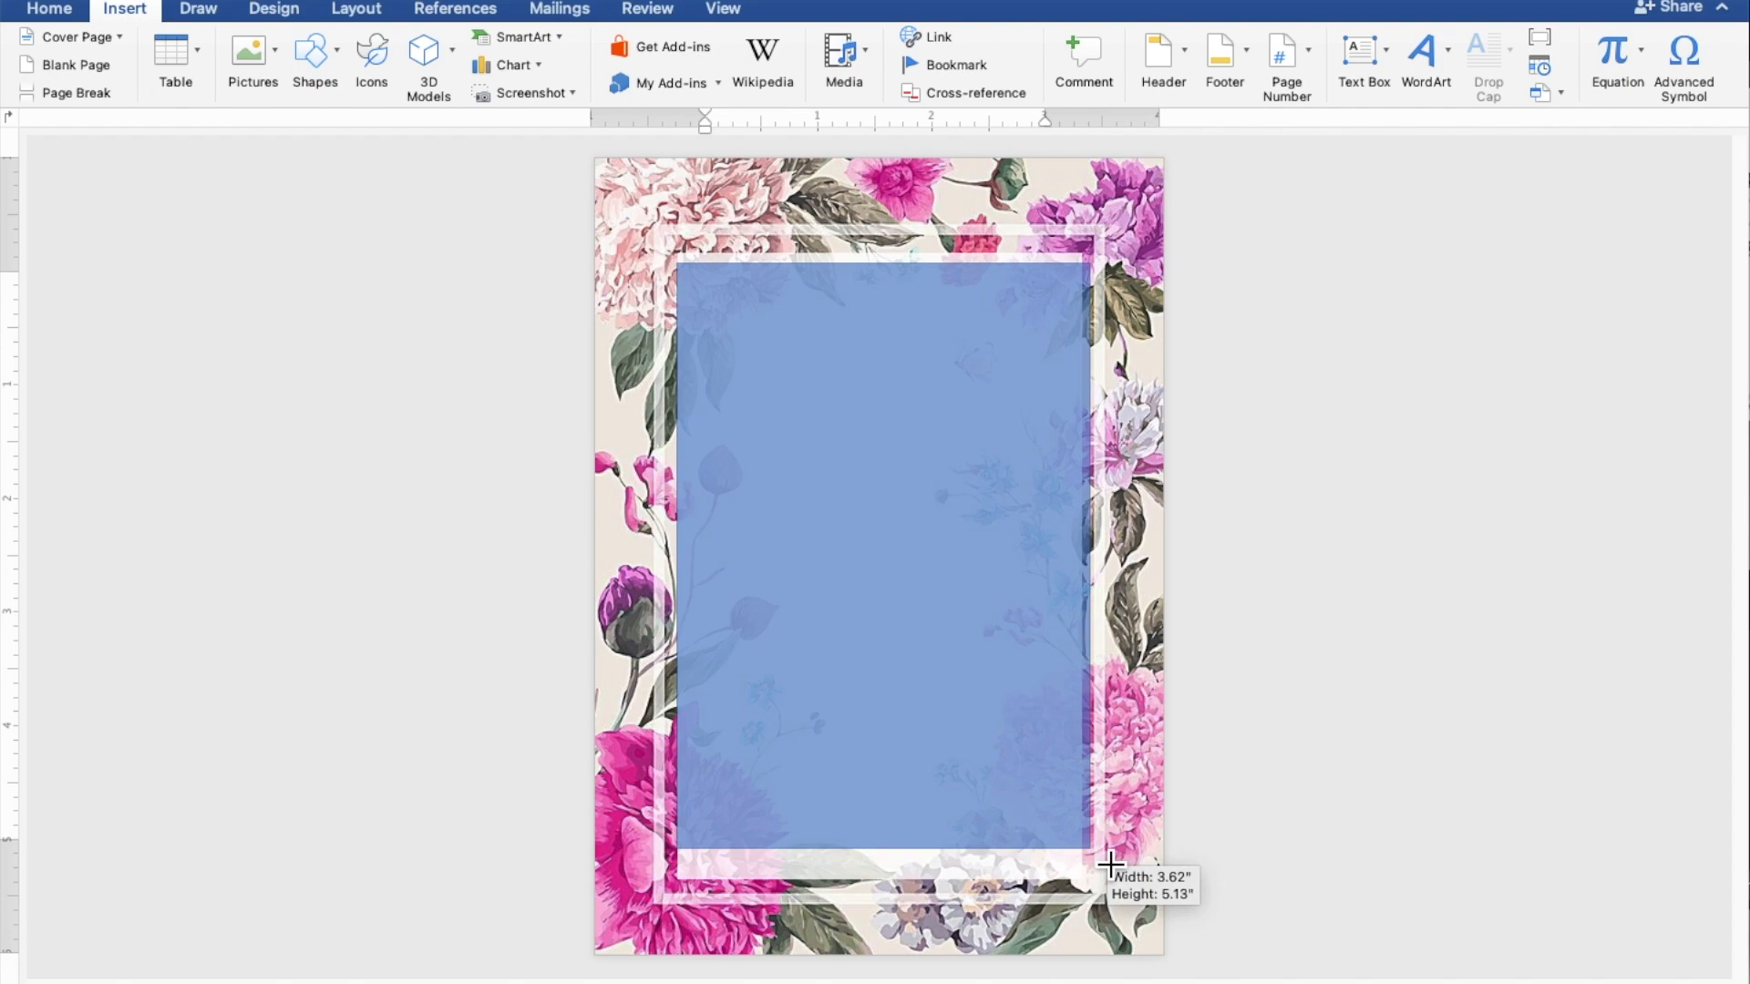
{"action": "left_click_drag", "start_coordinate": [1110, 864], "coordinate": [1107, 860]}
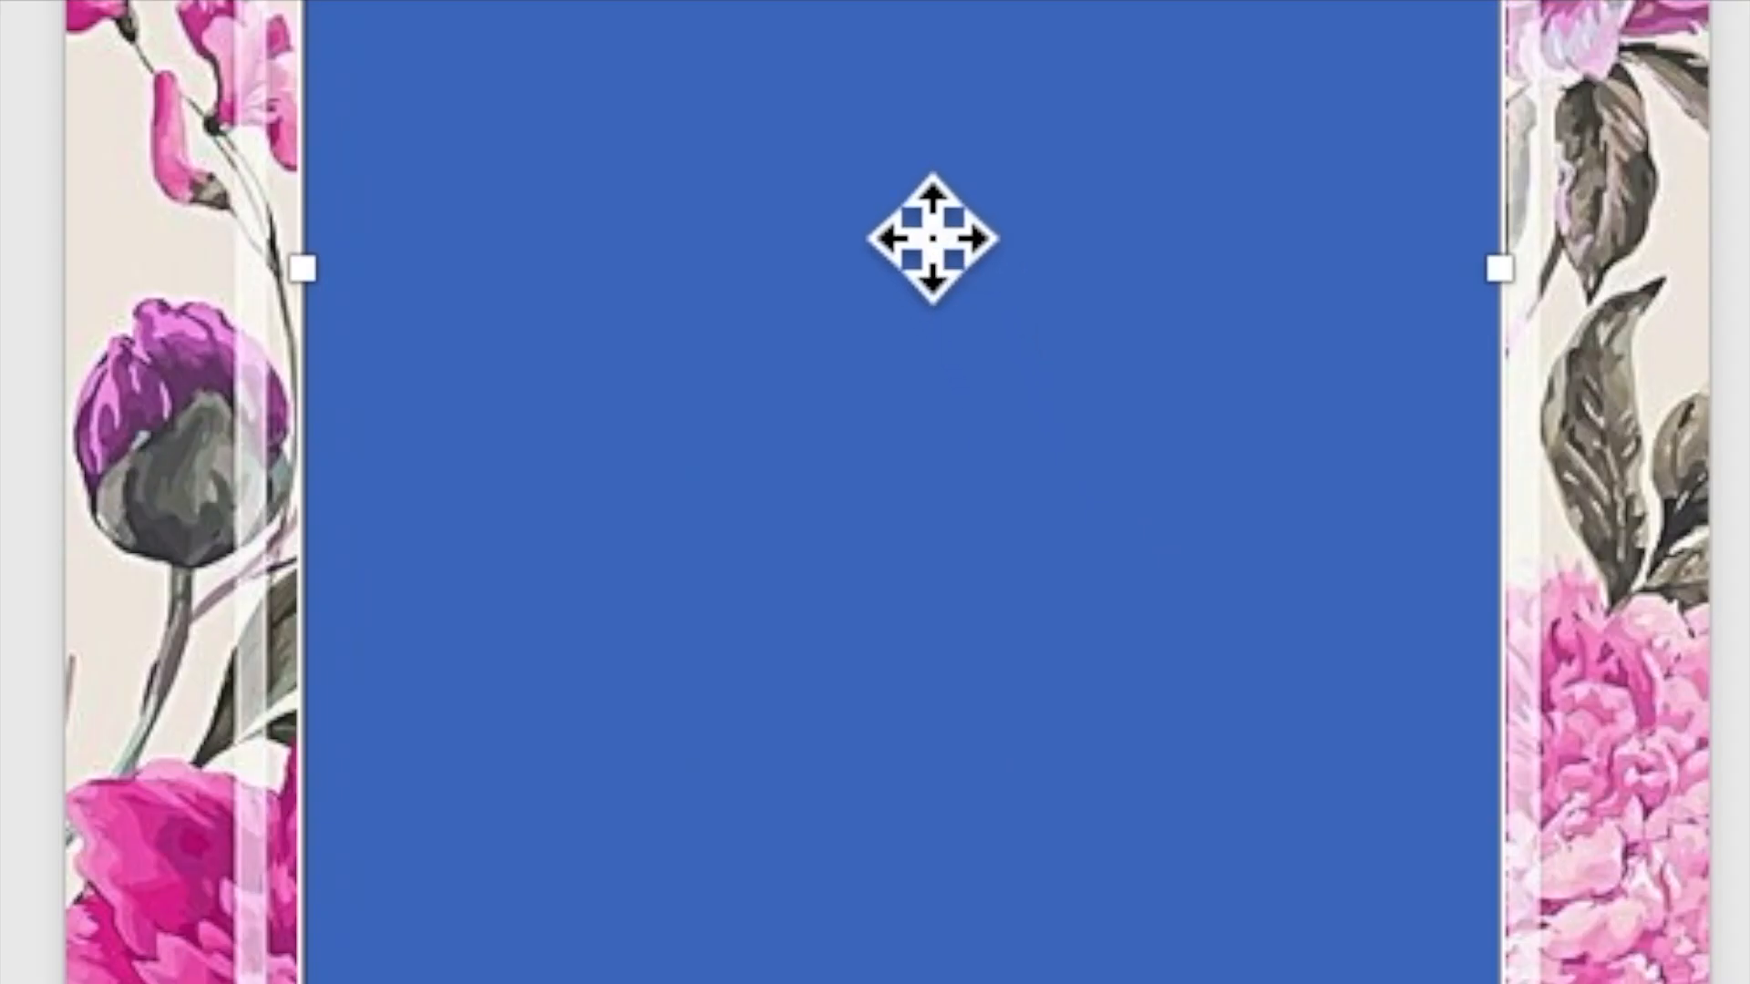
{"action": "right_click", "coordinate": [887, 536]}
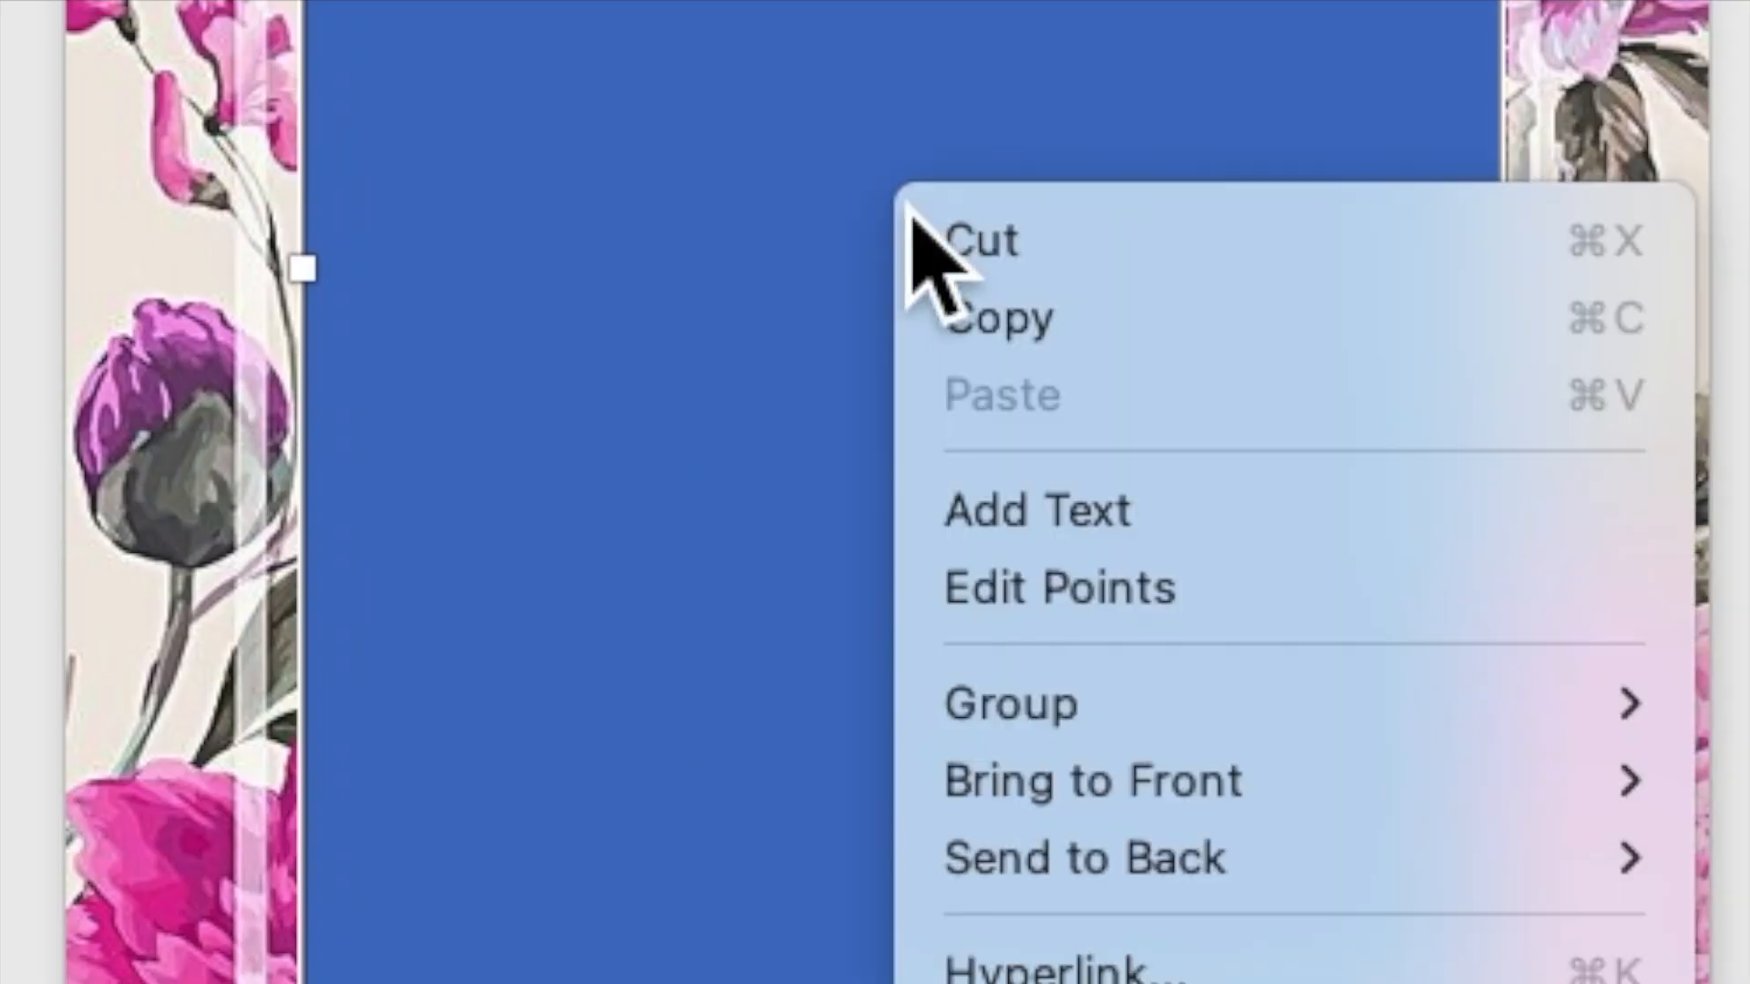
Step: Add the heading 'TOGETHER WITH THEIR FAMILY' as text inside the rectangle
{"action": "left_click", "coordinate": [1061, 522]}
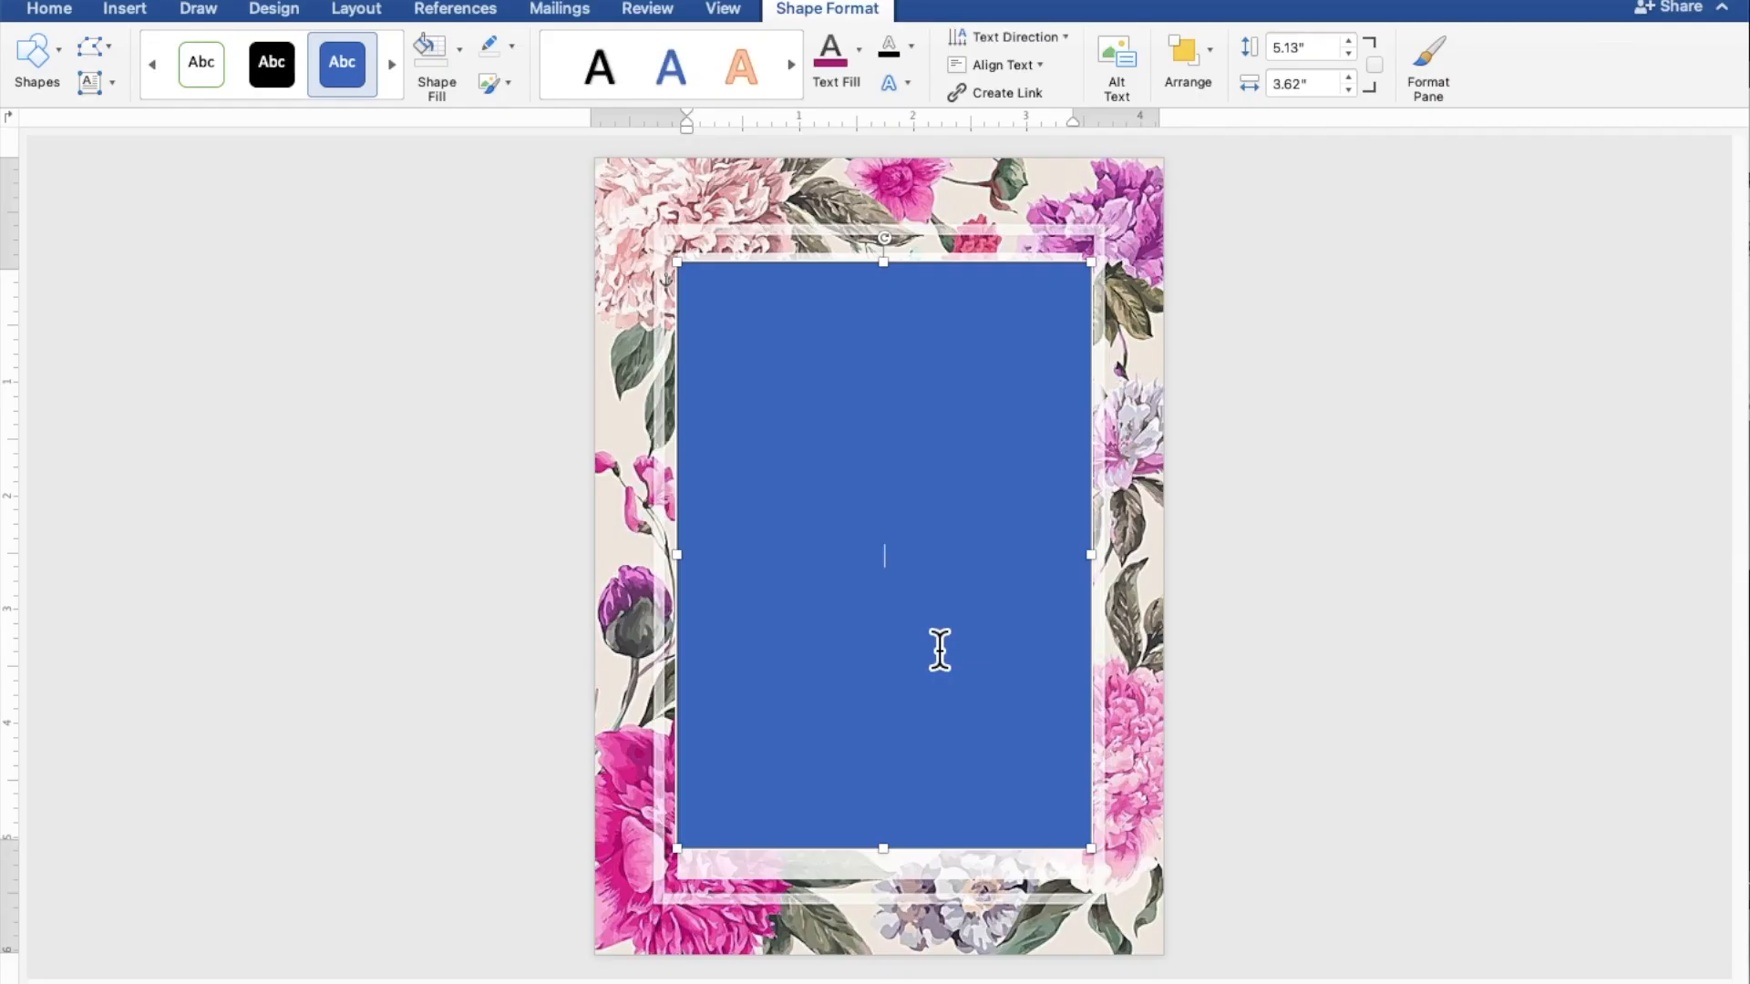
{"action": "scroll", "coordinate": [939, 650], "scroll_direction": "up", "scroll_amount": 5}
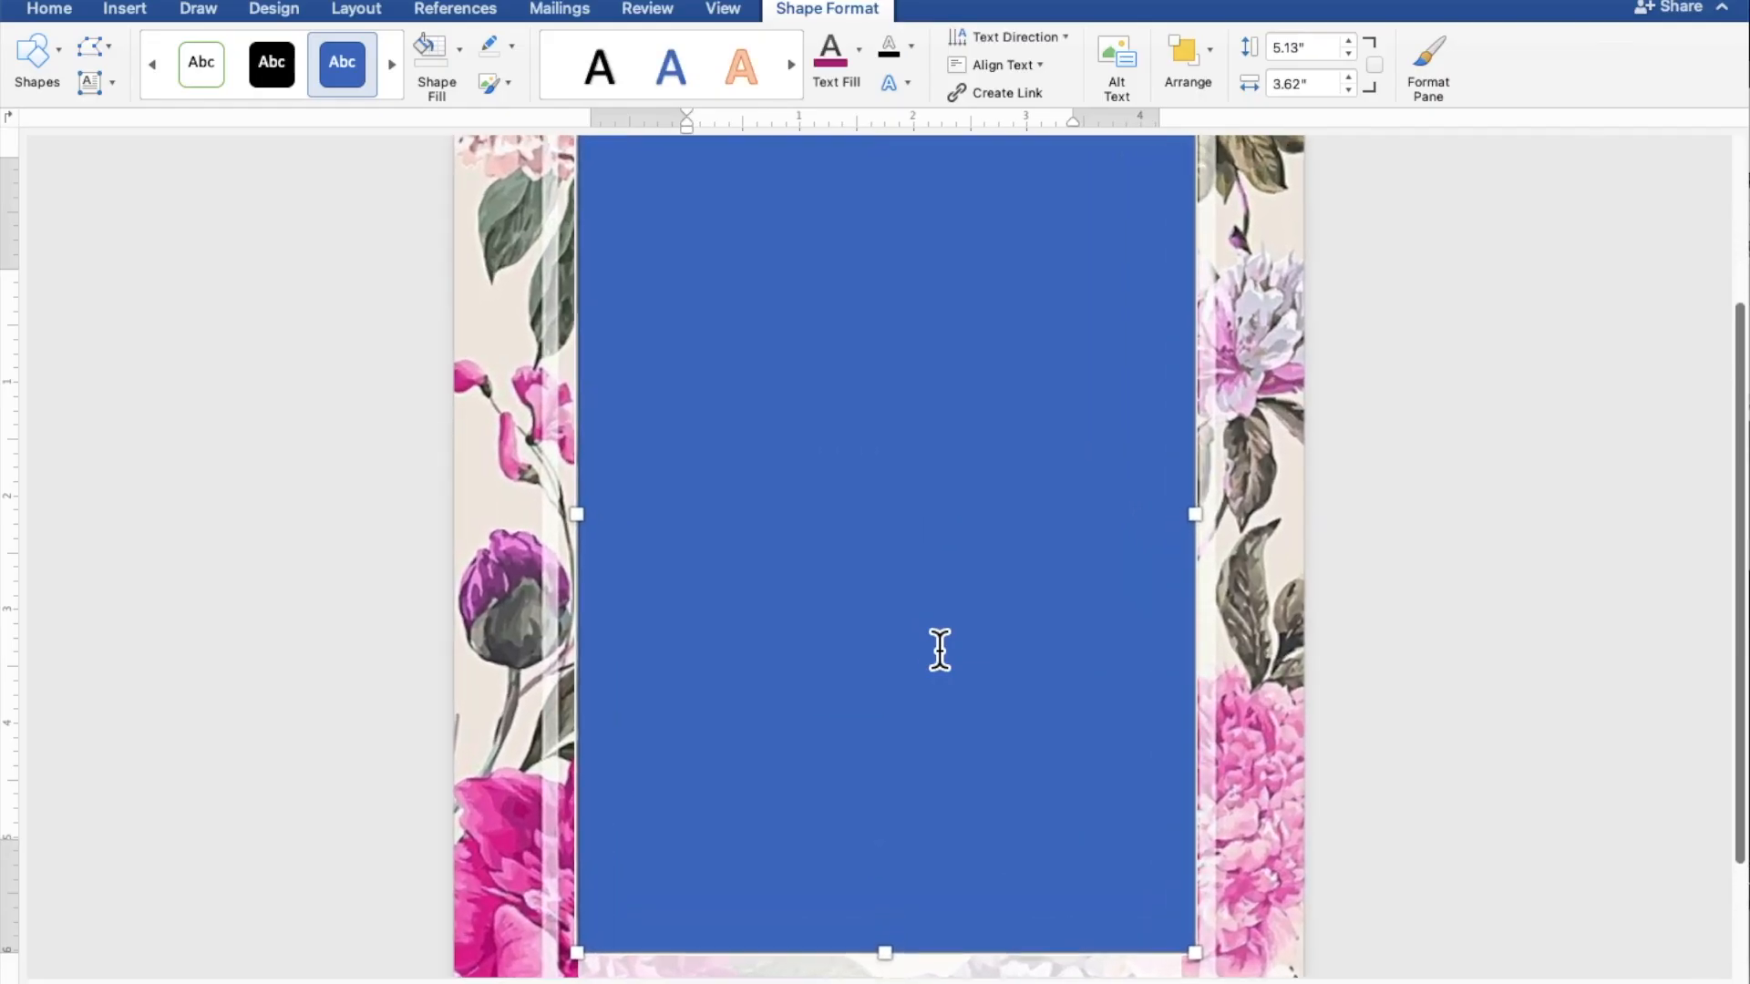
{"action": "scroll", "coordinate": [939, 650], "scroll_direction": "up", "scroll_amount": 1}
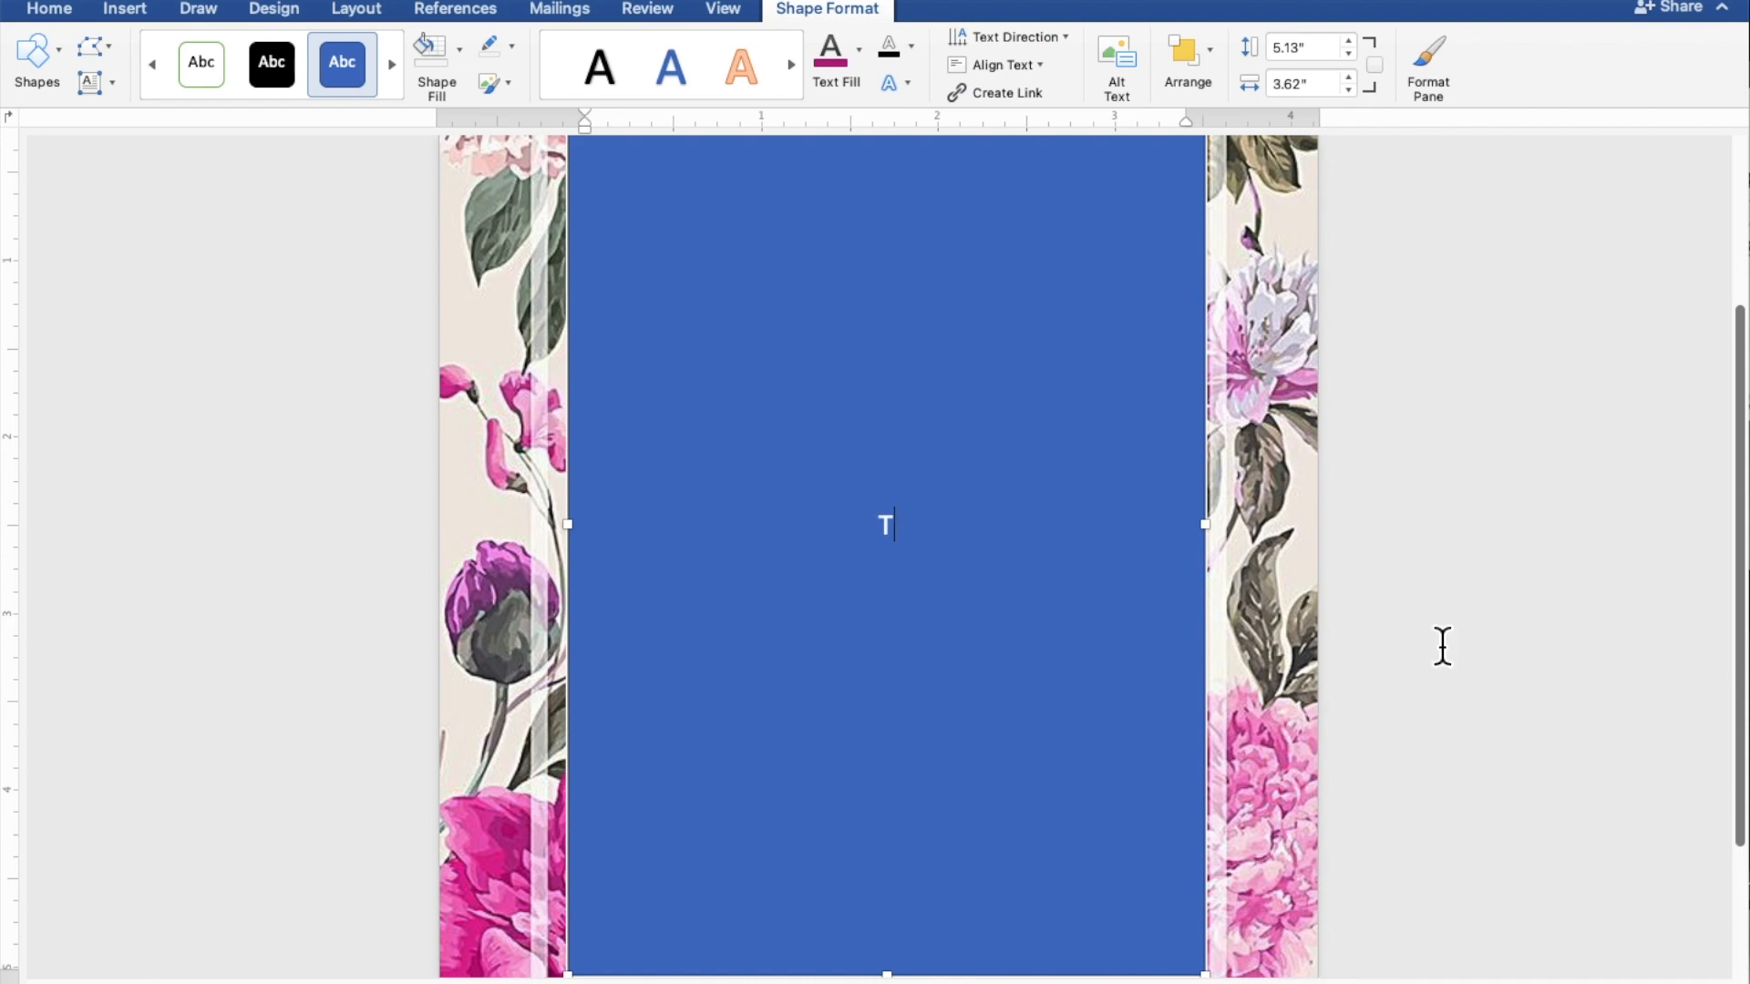
{"action": "type", "text": "OGETHER "}
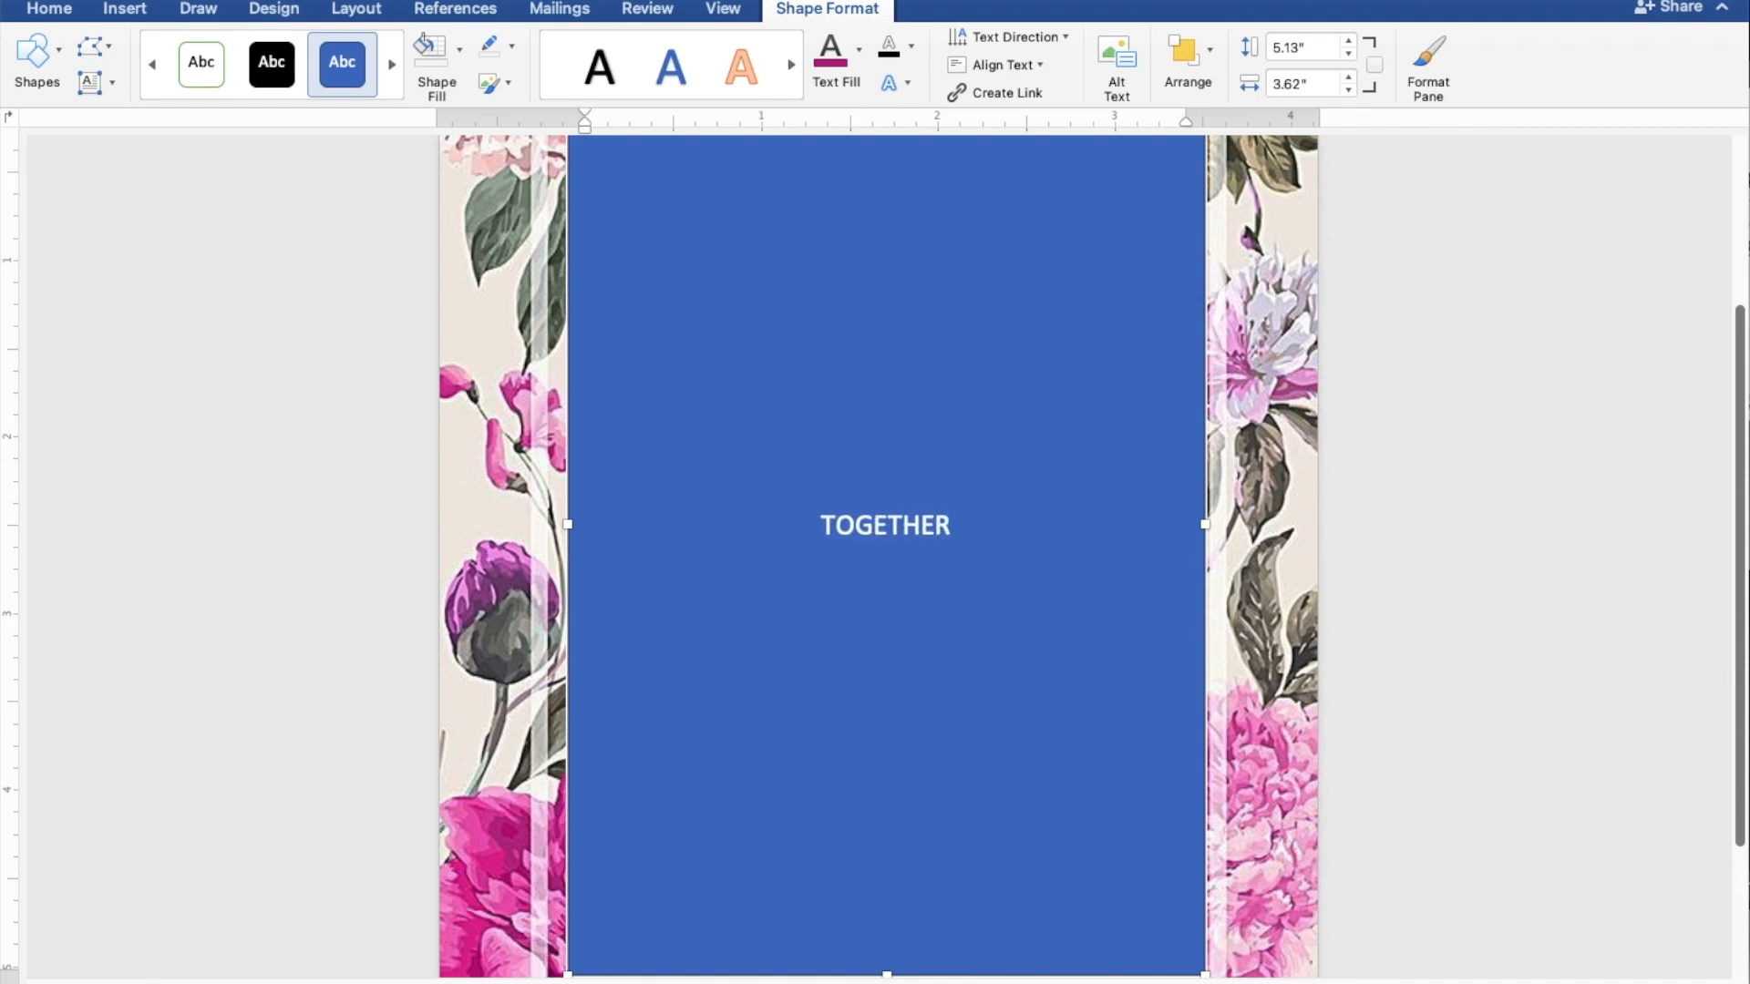
{"action": "type", "text": "WITH"}
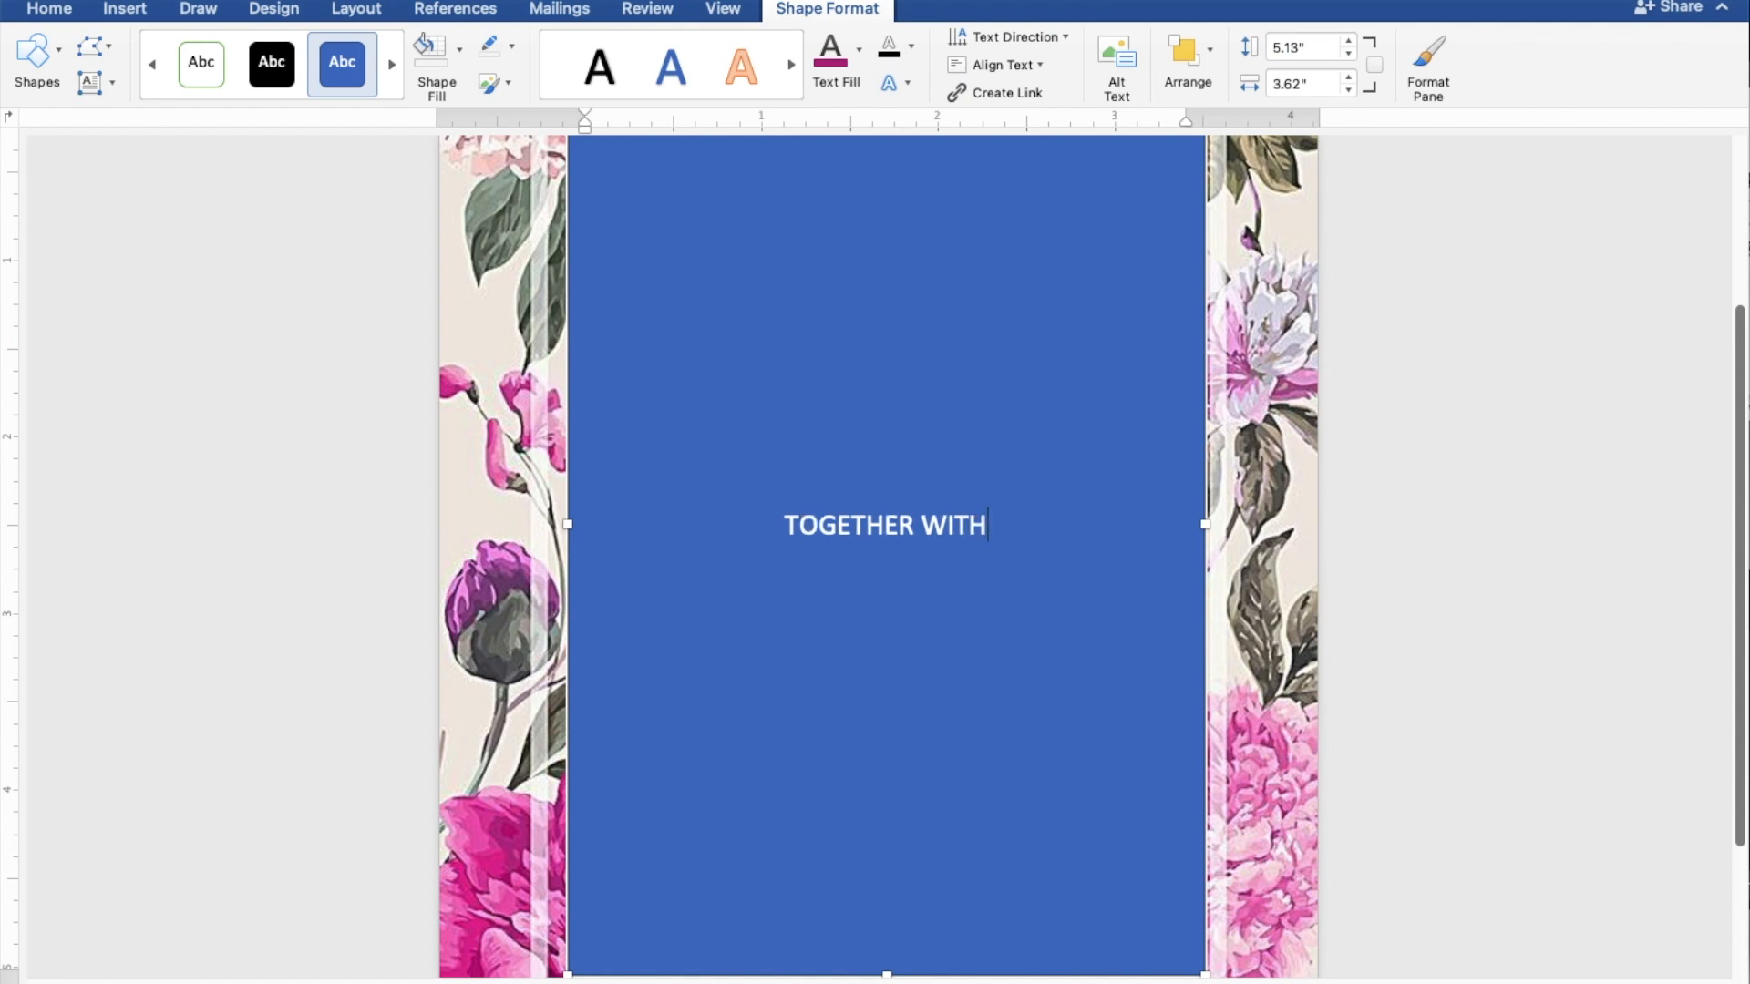
{"action": "type", "text": " THE"}
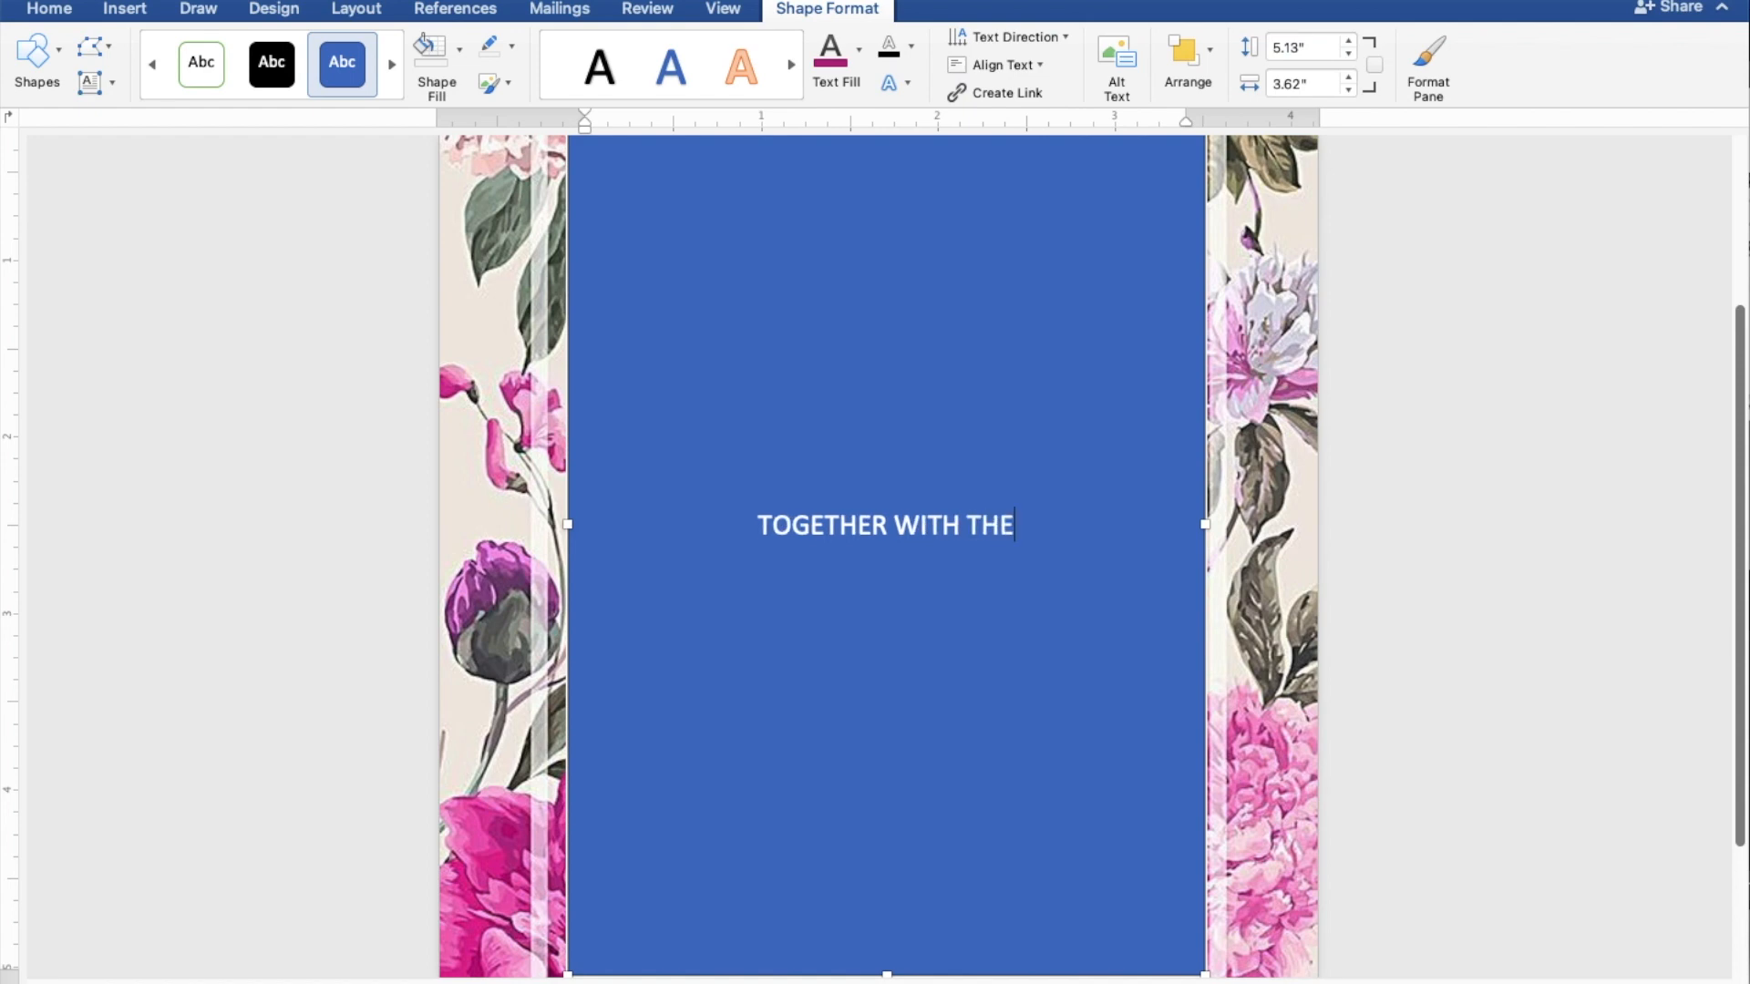
{"action": "type", "text": "IR FA"}
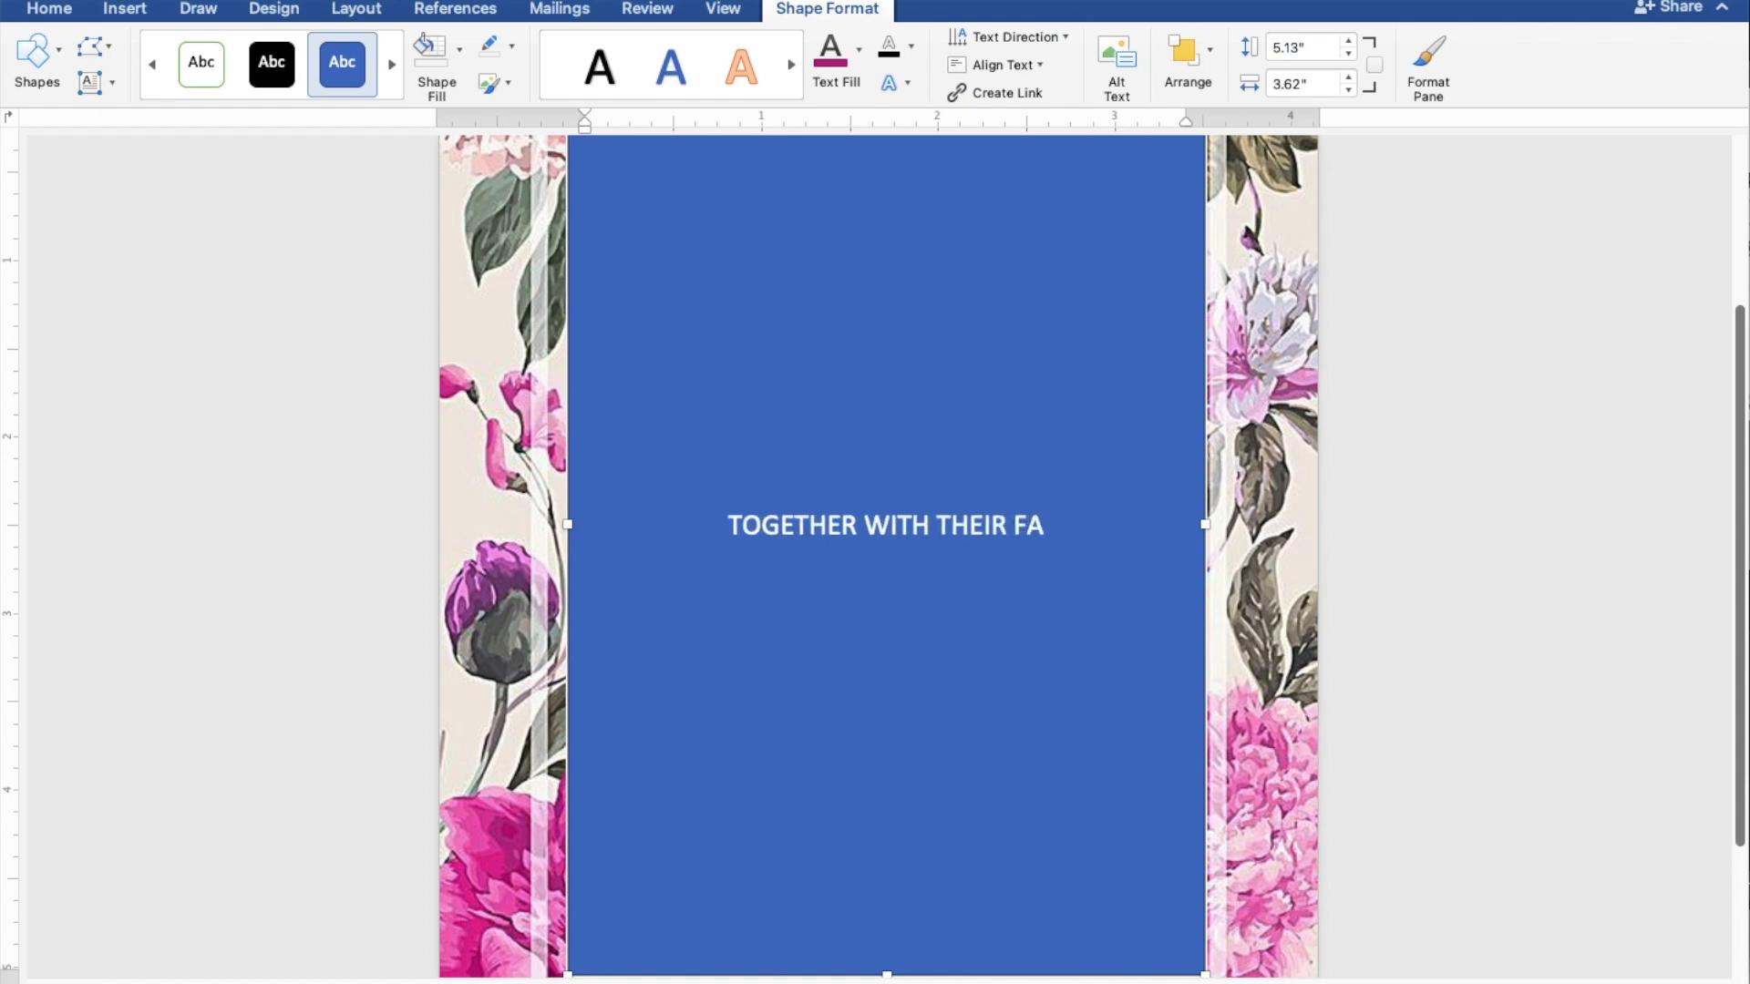
{"action": "type", "text": "MILY"}
{"action": "key", "text": "Return"}
{"action": "key", "text": "Return"}
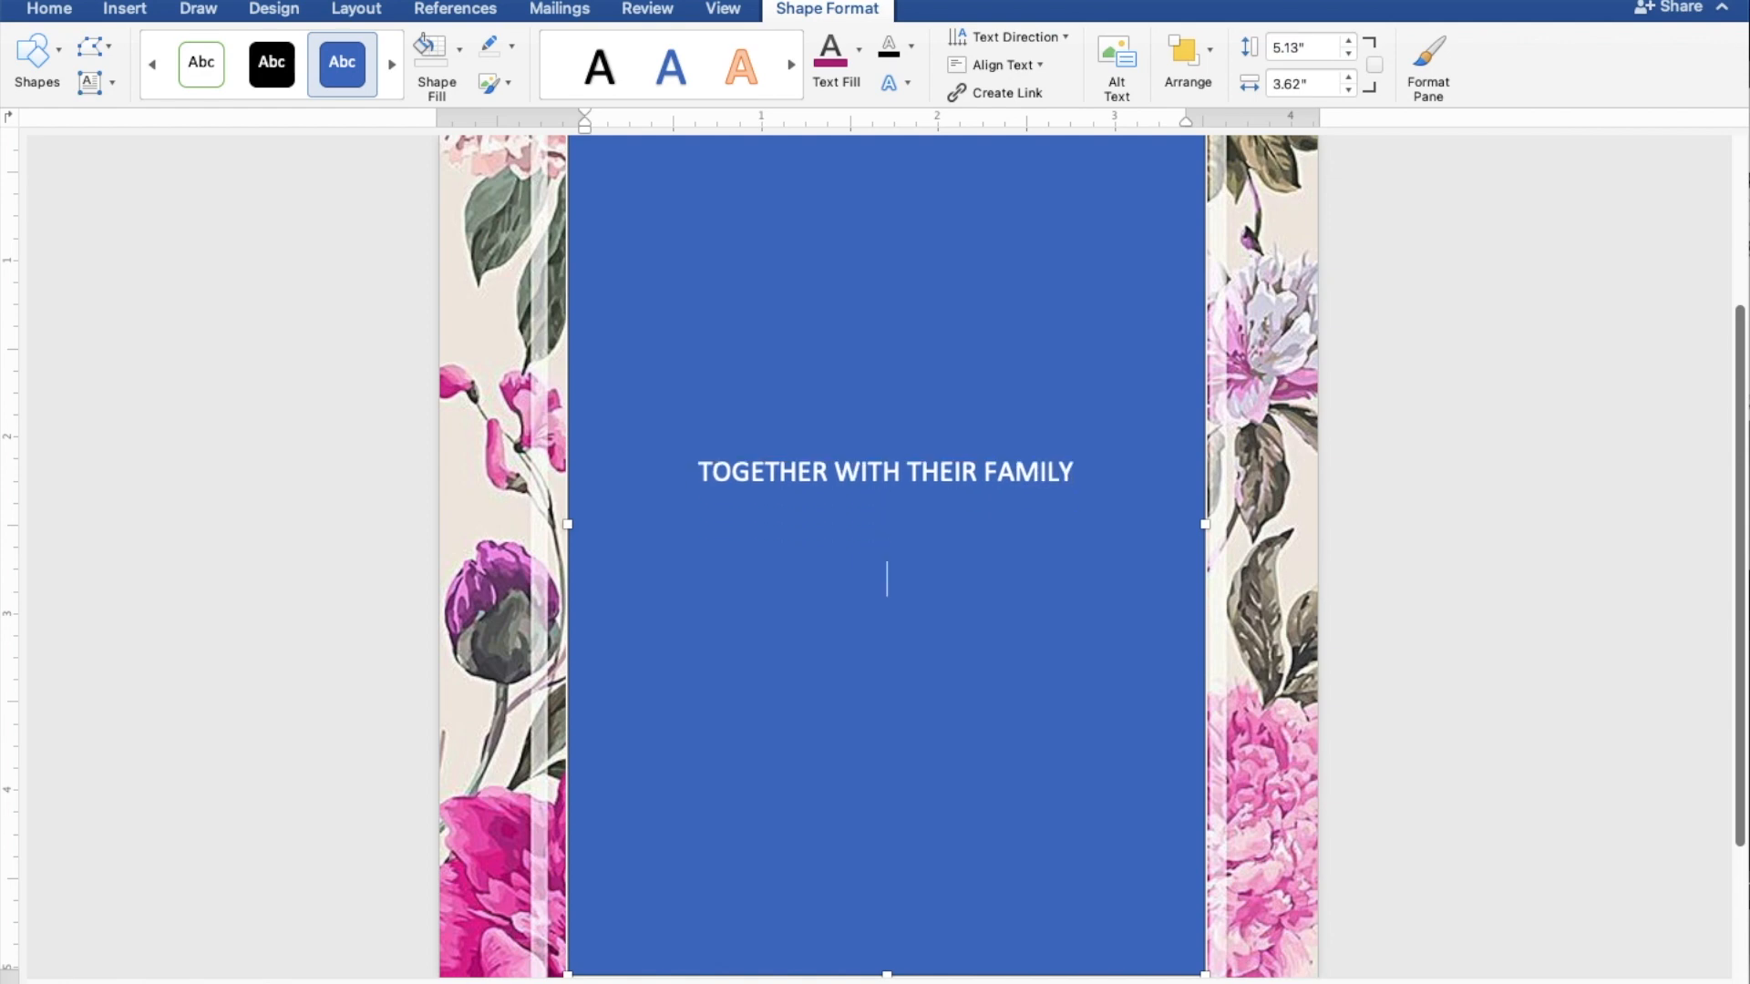
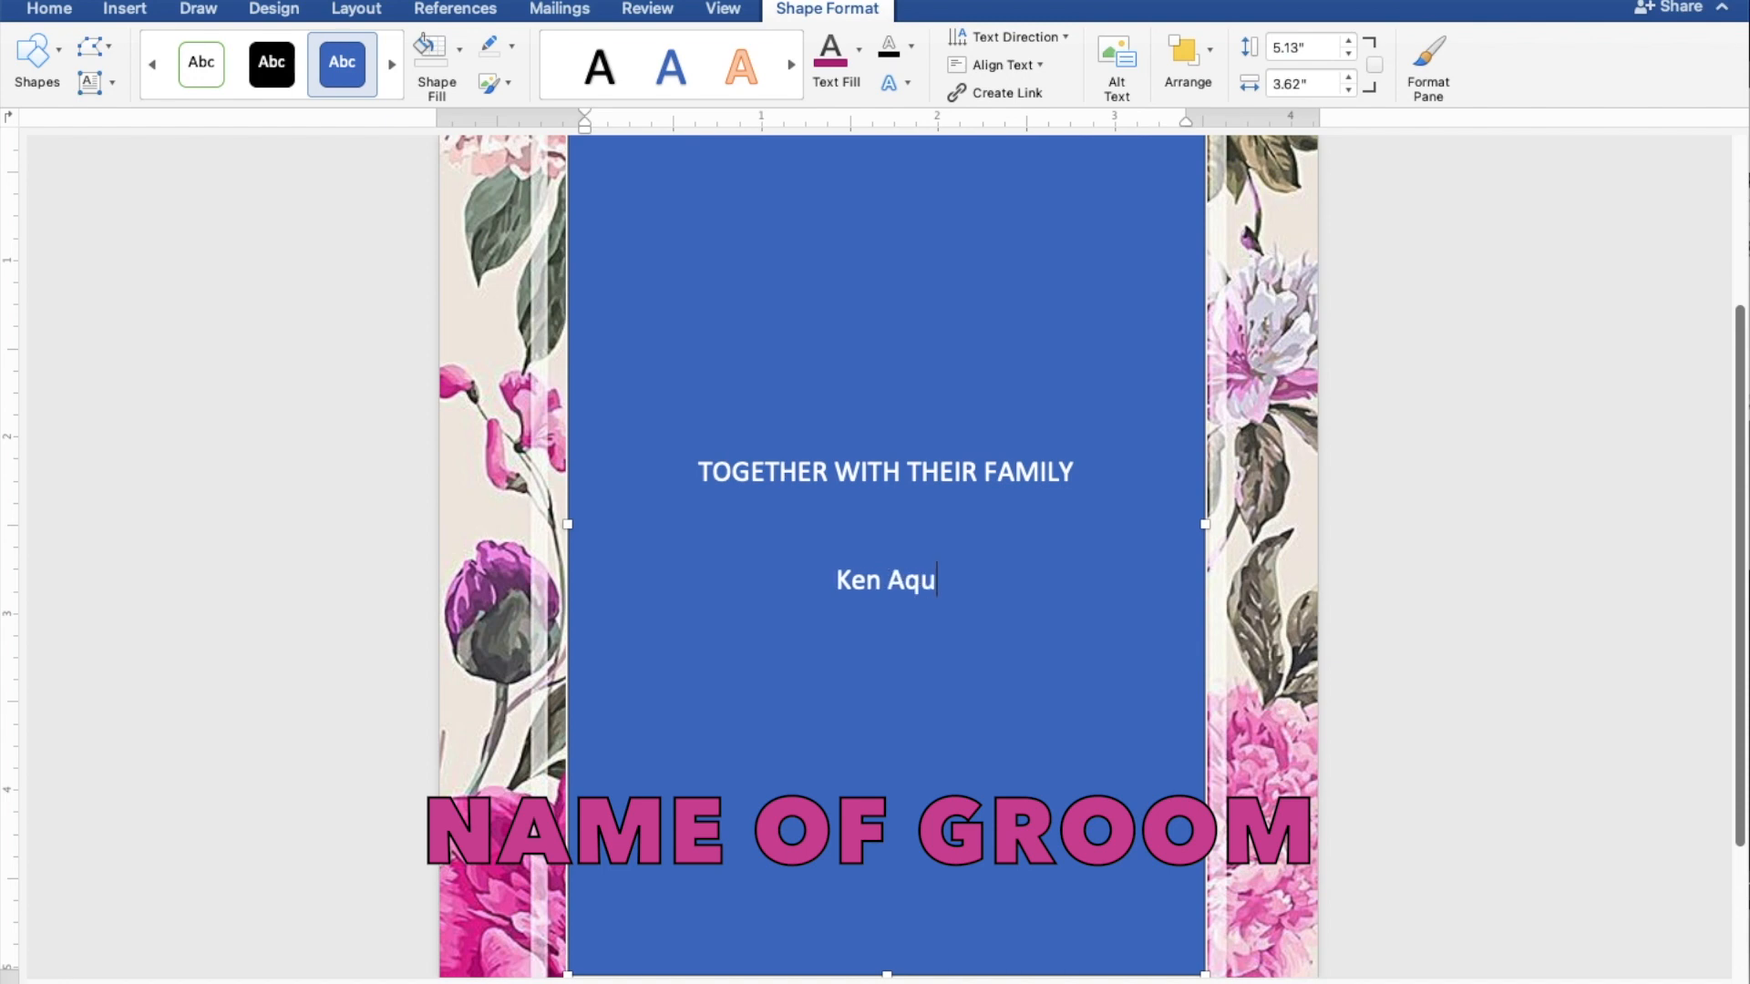
Step: Type the groom's name, 'AND', and the bride's name on separate lines, then begin 'REQUEST THE PLEASURE'
{"action": "key", "text": "Return"}
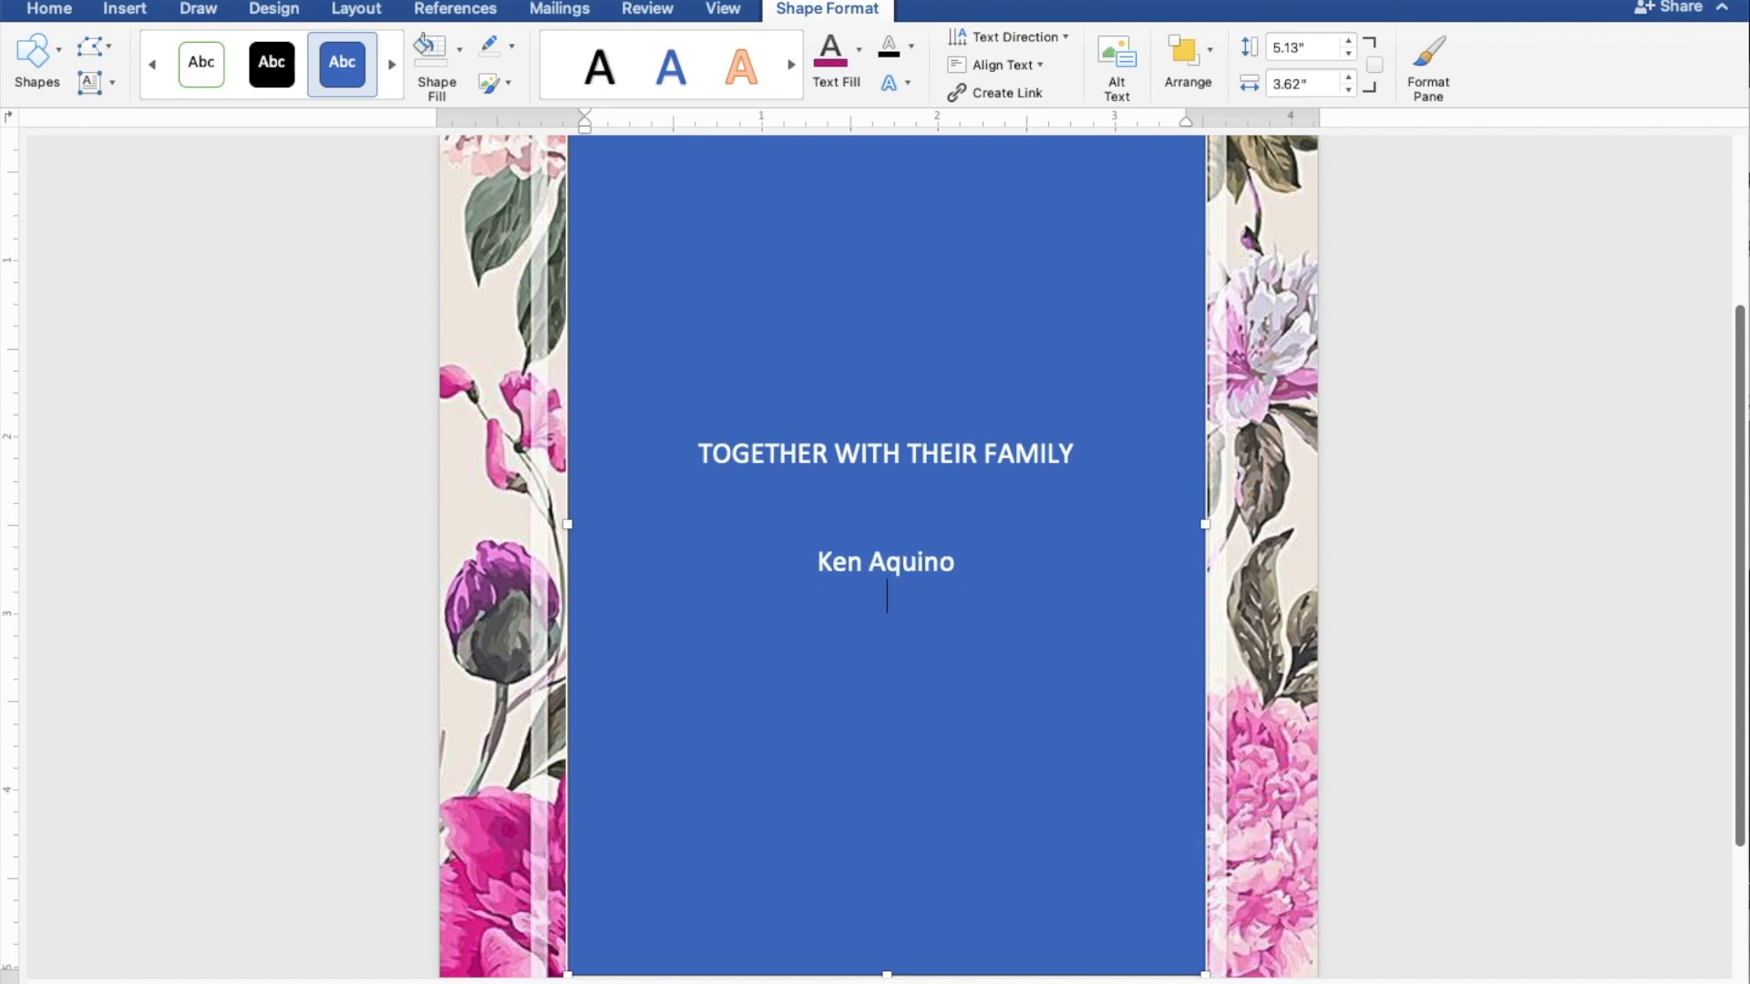
{"action": "type", "text": "AND"}
{"action": "key", "text": "Return"}
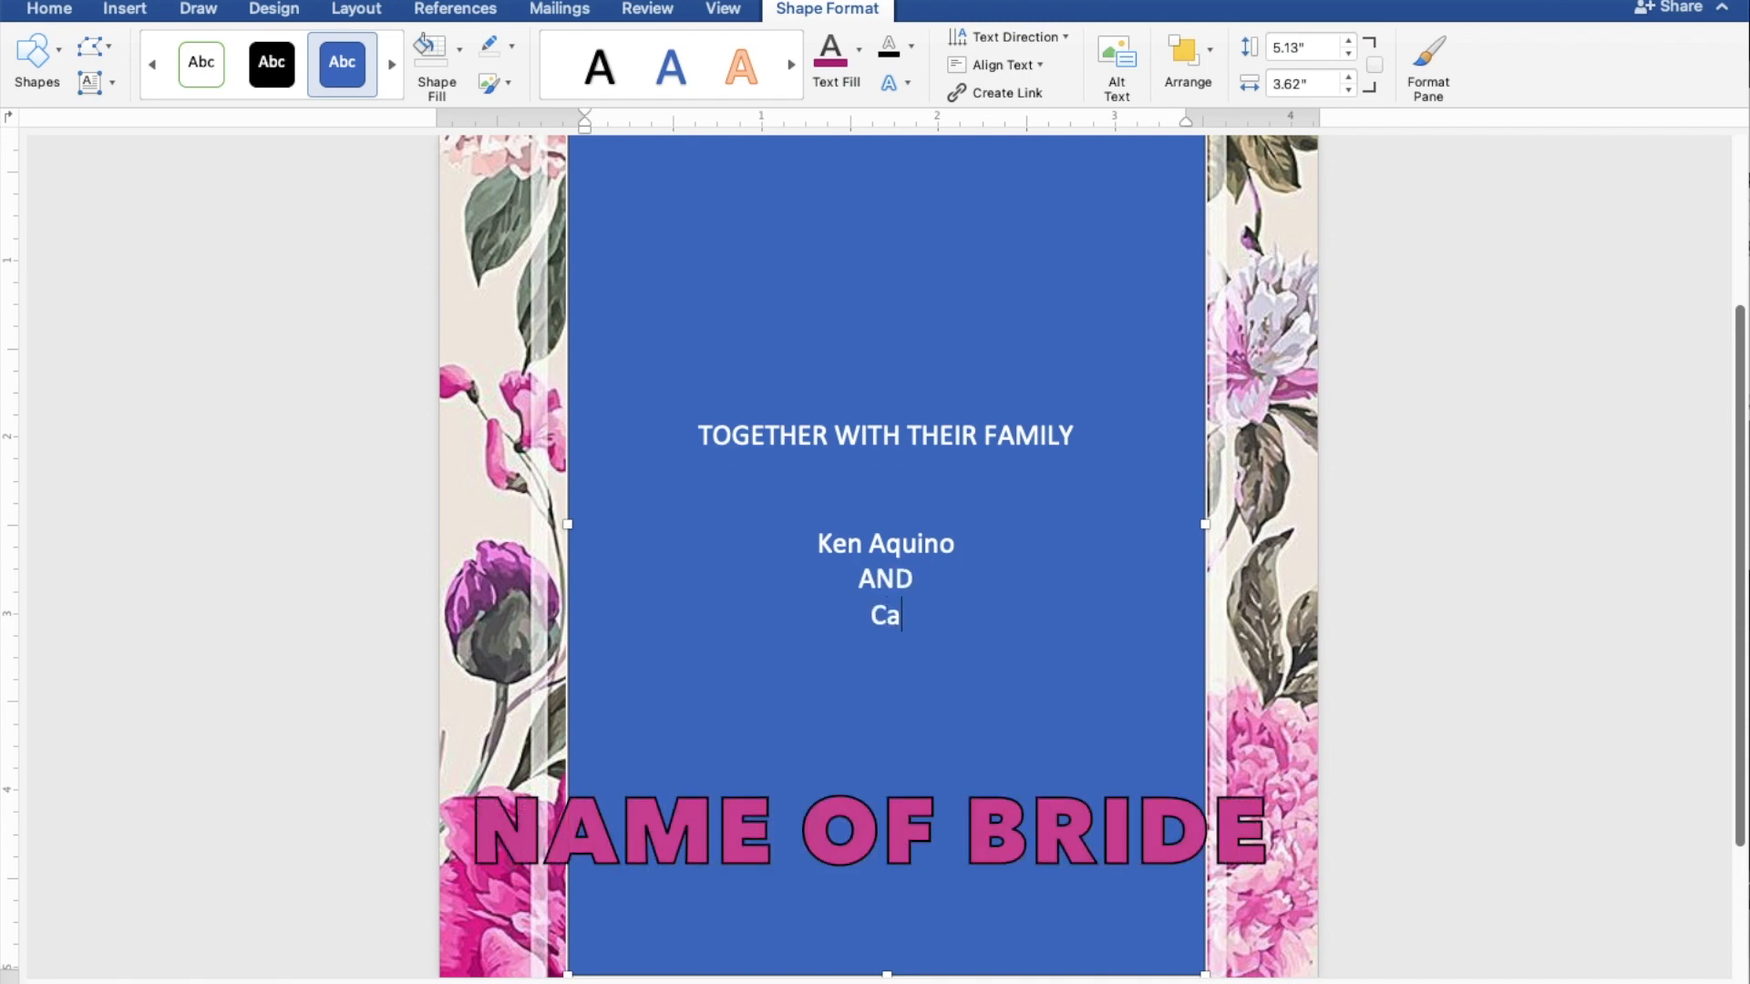
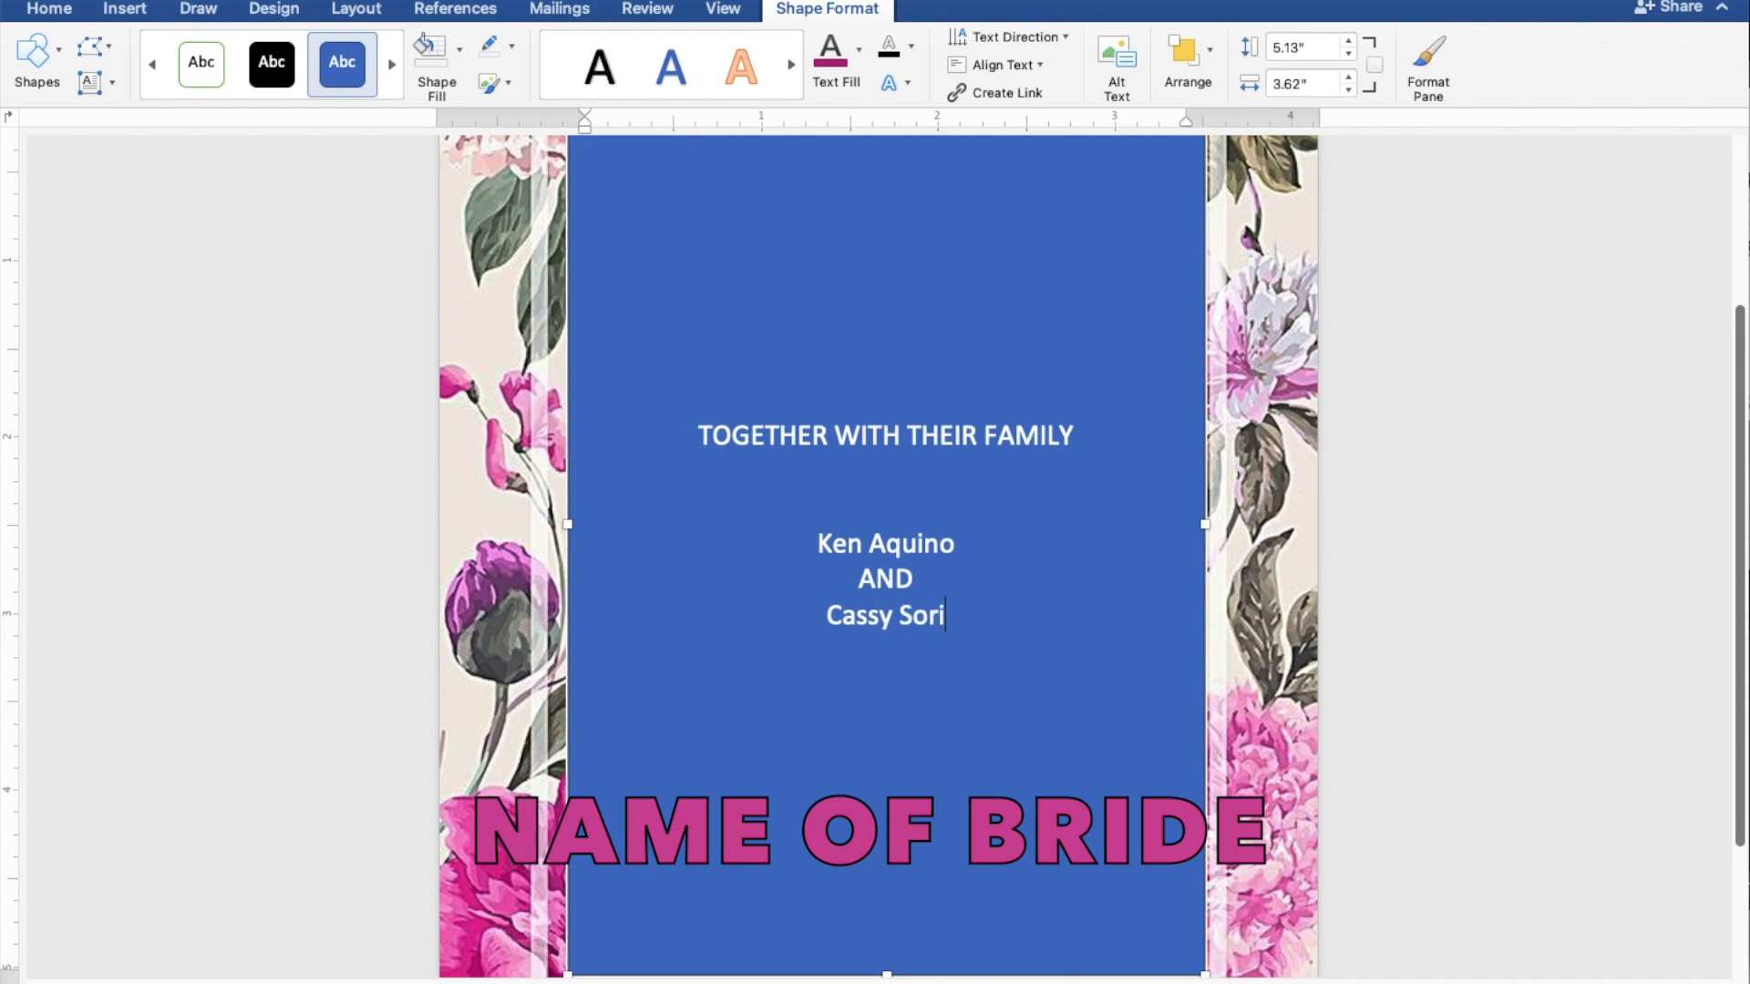
{"action": "key", "text": "Return"}
{"action": "key", "text": "Return"}
{"action": "key", "text": "Return"}
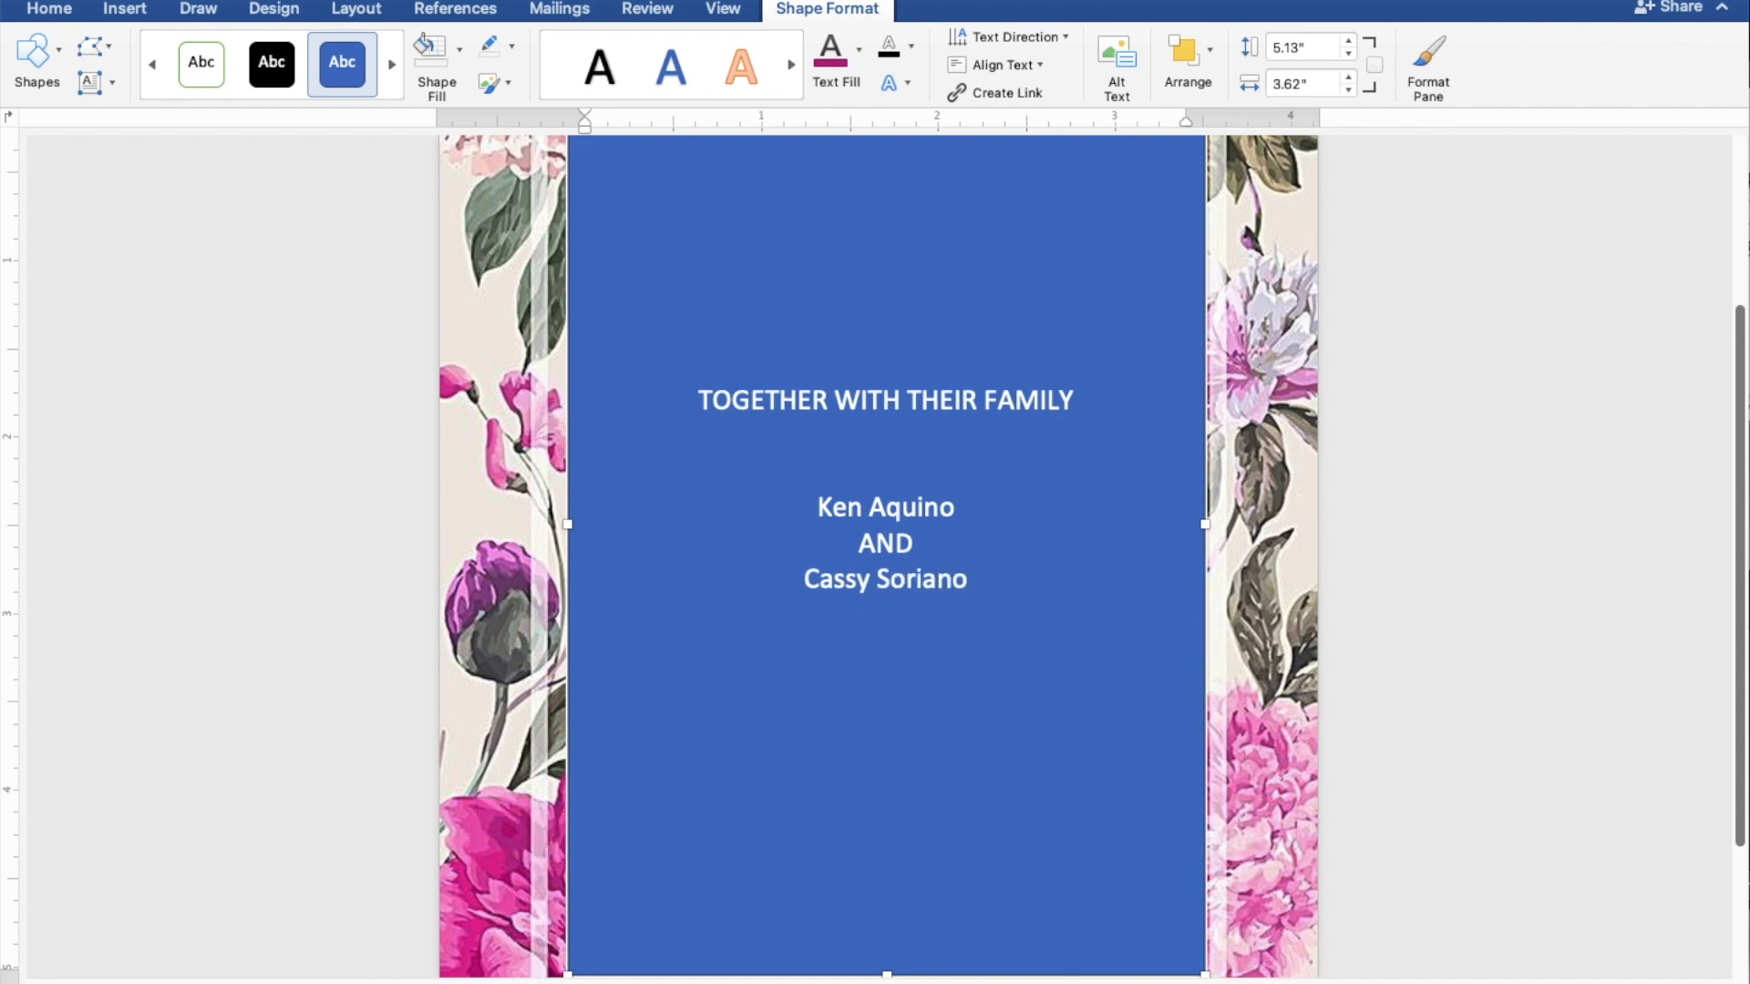
{"action": "type", "text": "REQUEST THE PLEASURE"}
Step: Finish 'REQUEST THE PLEASURE OF YOUR PRESENCE' and add 'AS THEY JOYFULLY UNITE IN MARRIAGE' below
{"action": "type", "text": "O"}
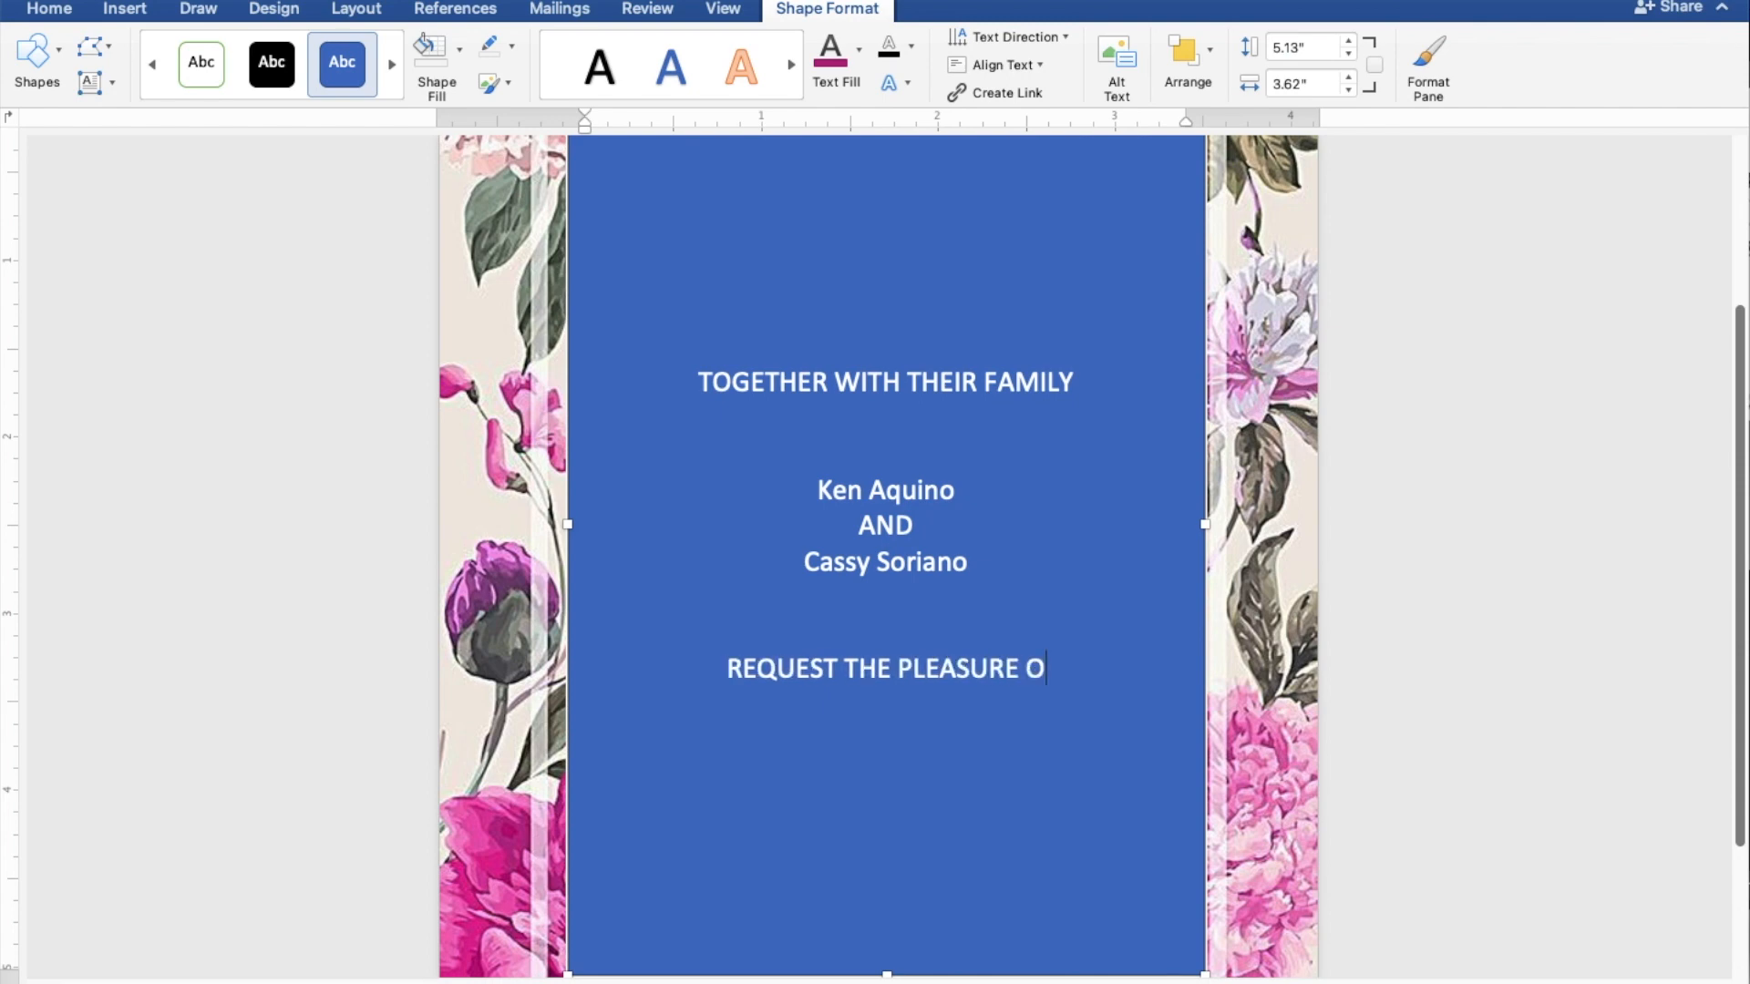
{"action": "type", "text": "F YOU"}
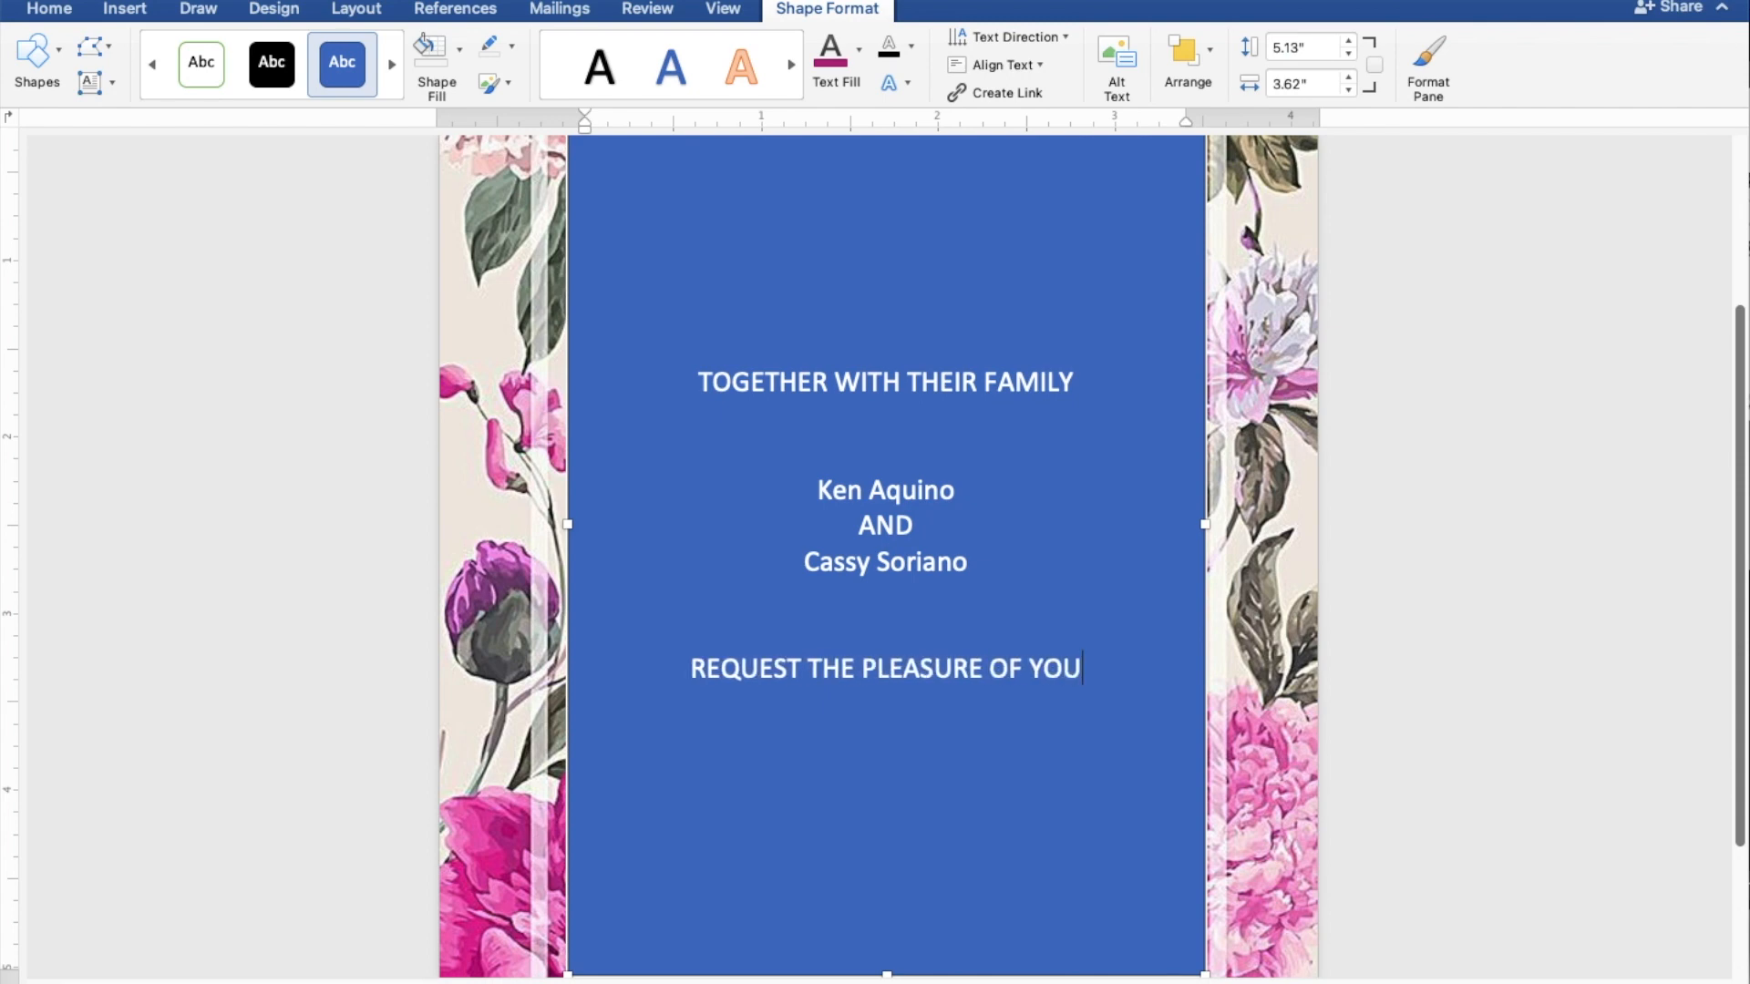
{"action": "type", "text": "R PRES"}
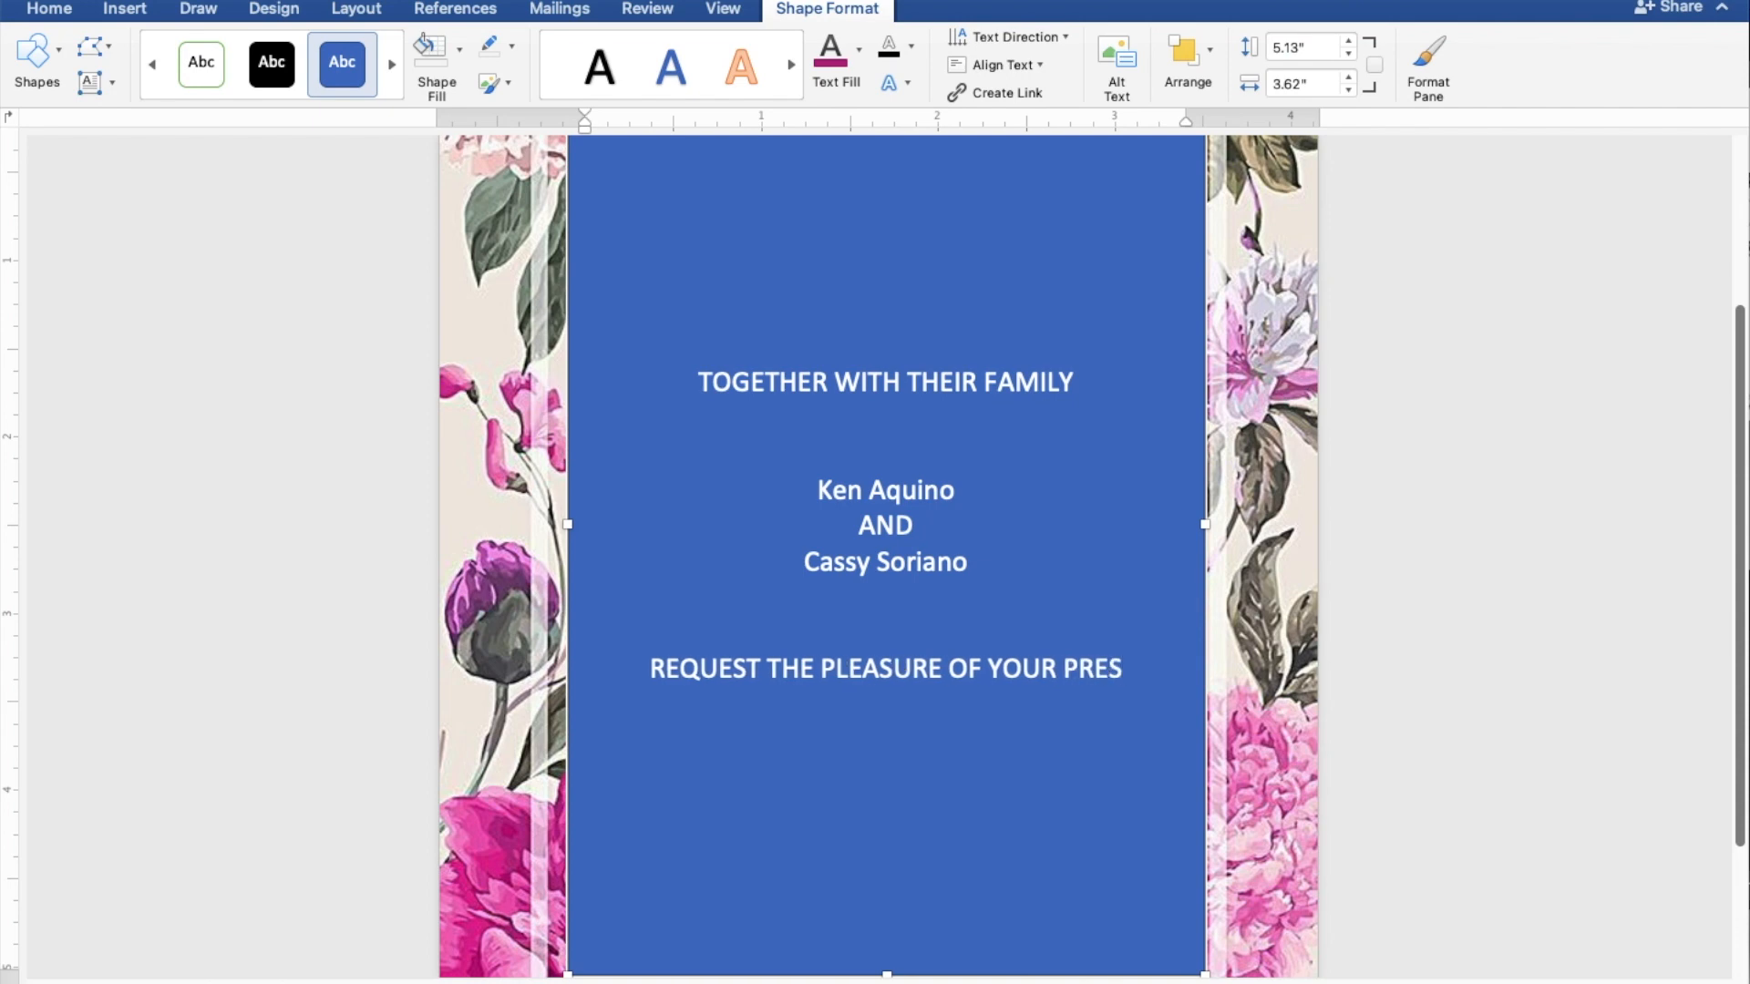
{"action": "type", "text": "ENCE"}
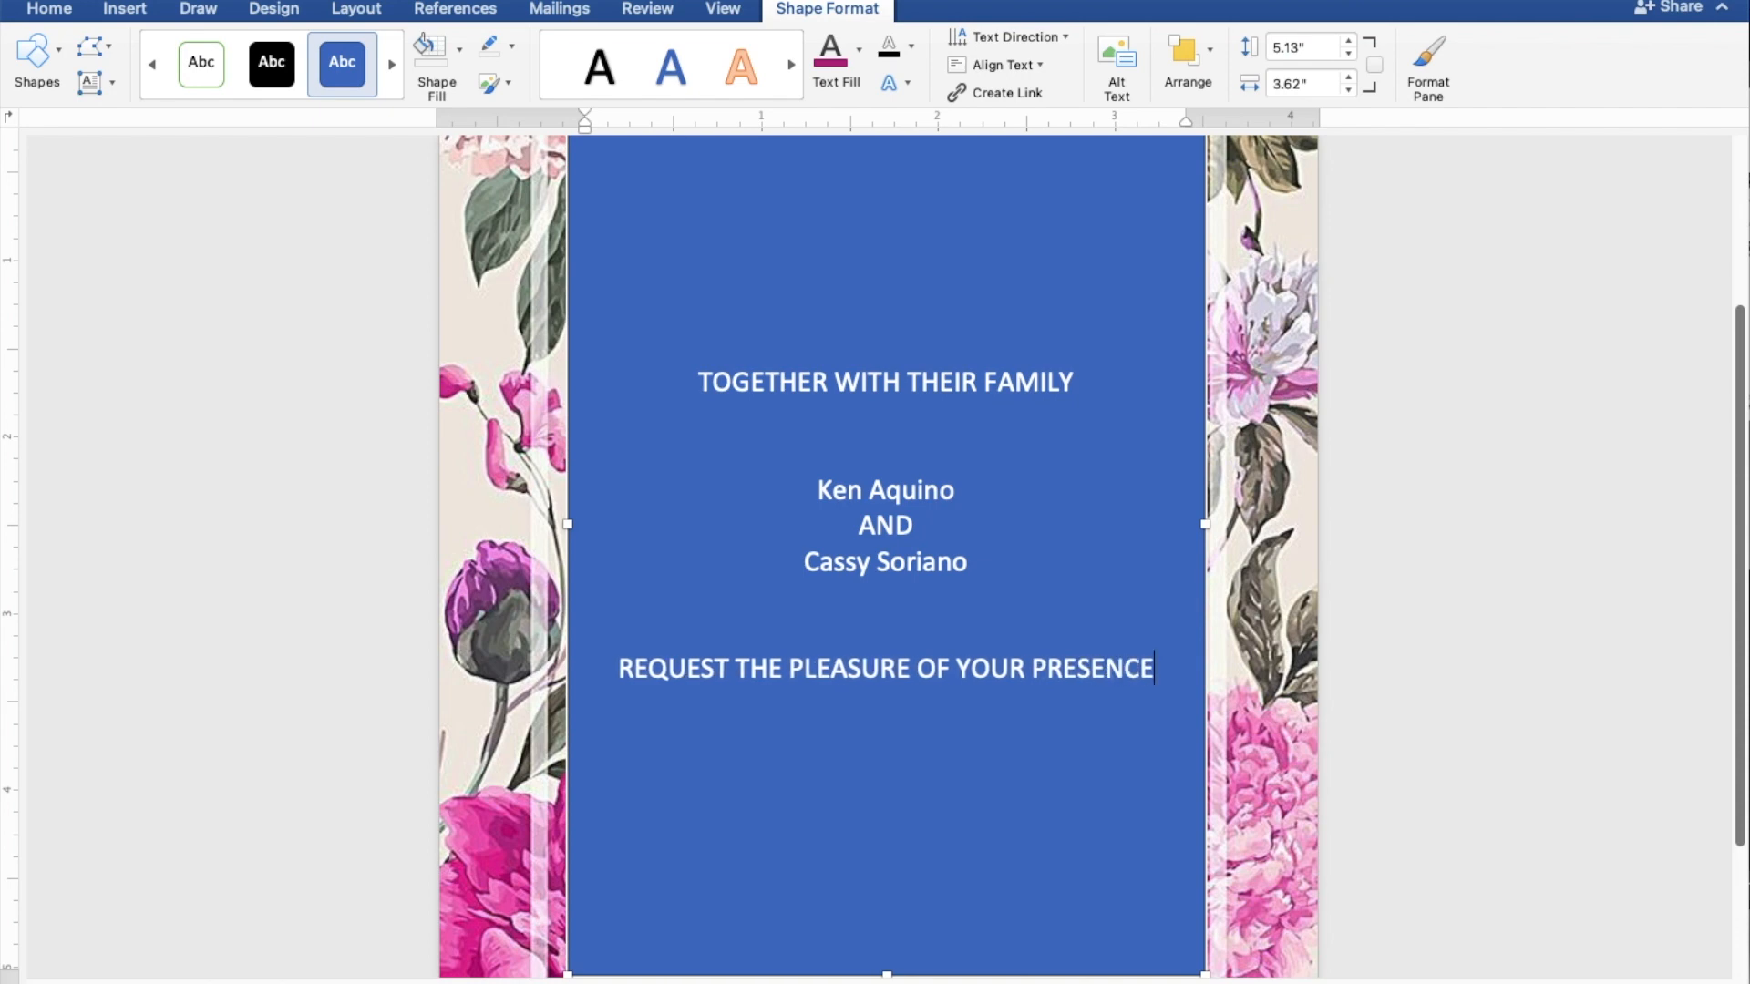
{"action": "key", "text": "Return"}
{"action": "type", "text": "AS THEY"}
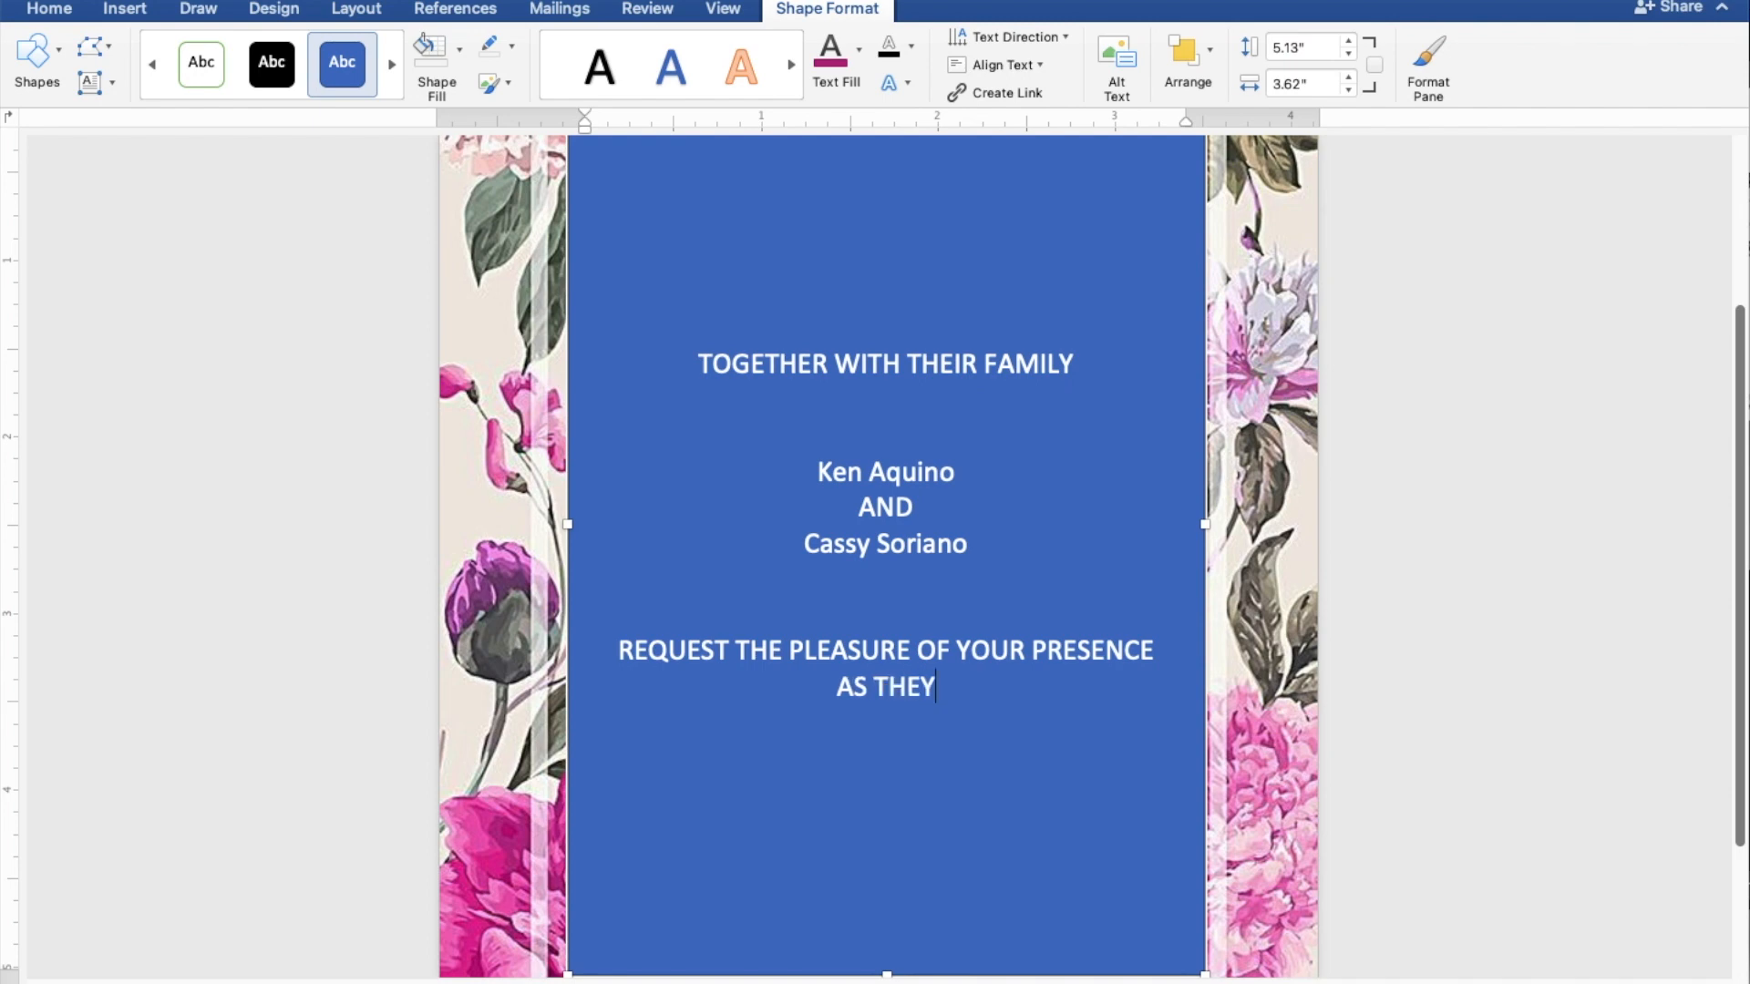
{"action": "type", "text": " JOYF"}
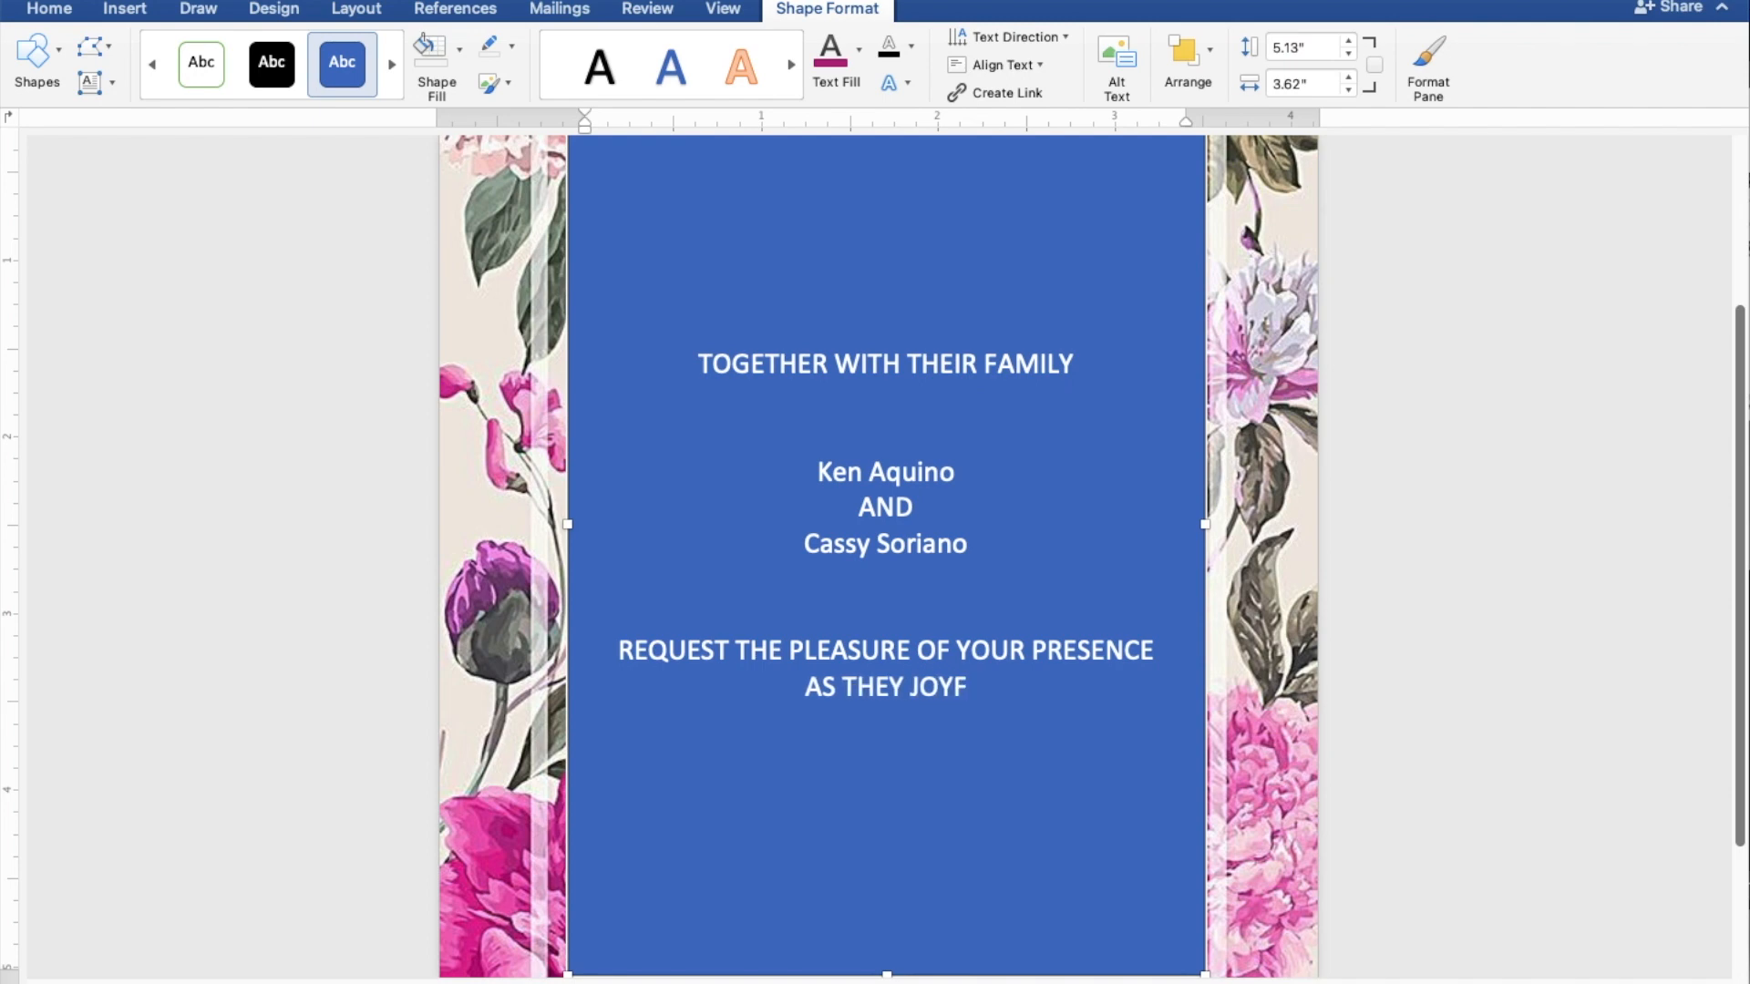
{"action": "type", "text": "ULL"}
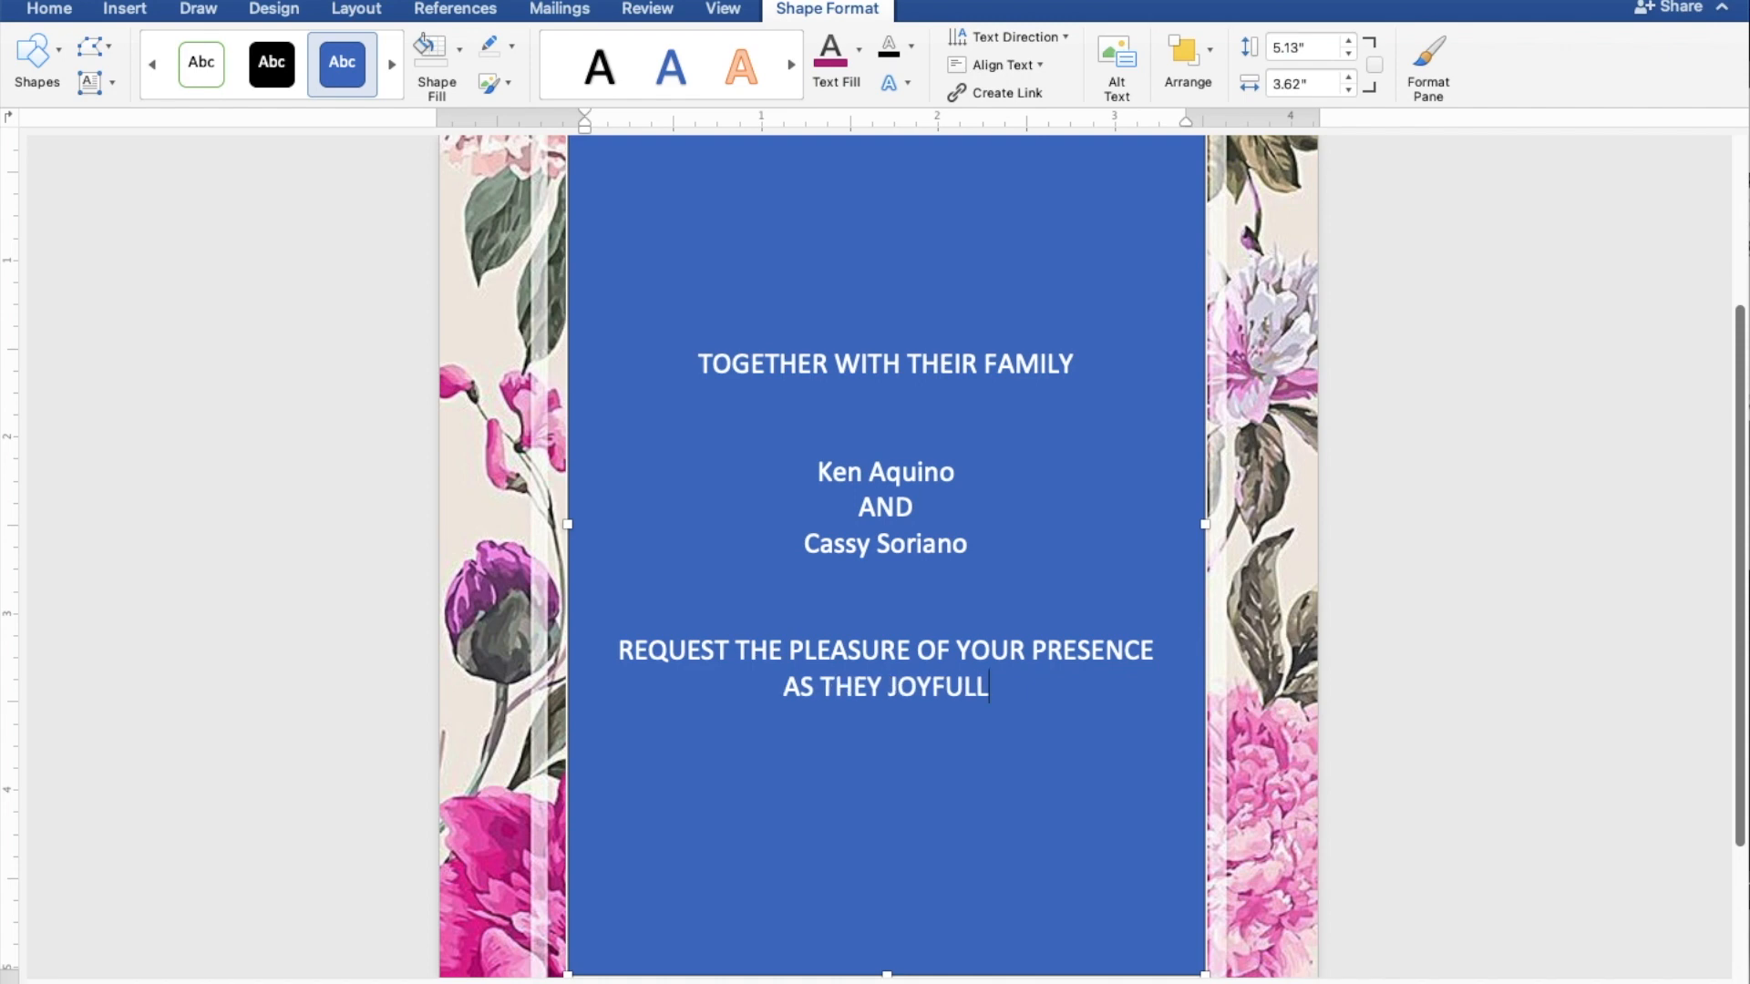
{"action": "type", "text": "Y UNIT"}
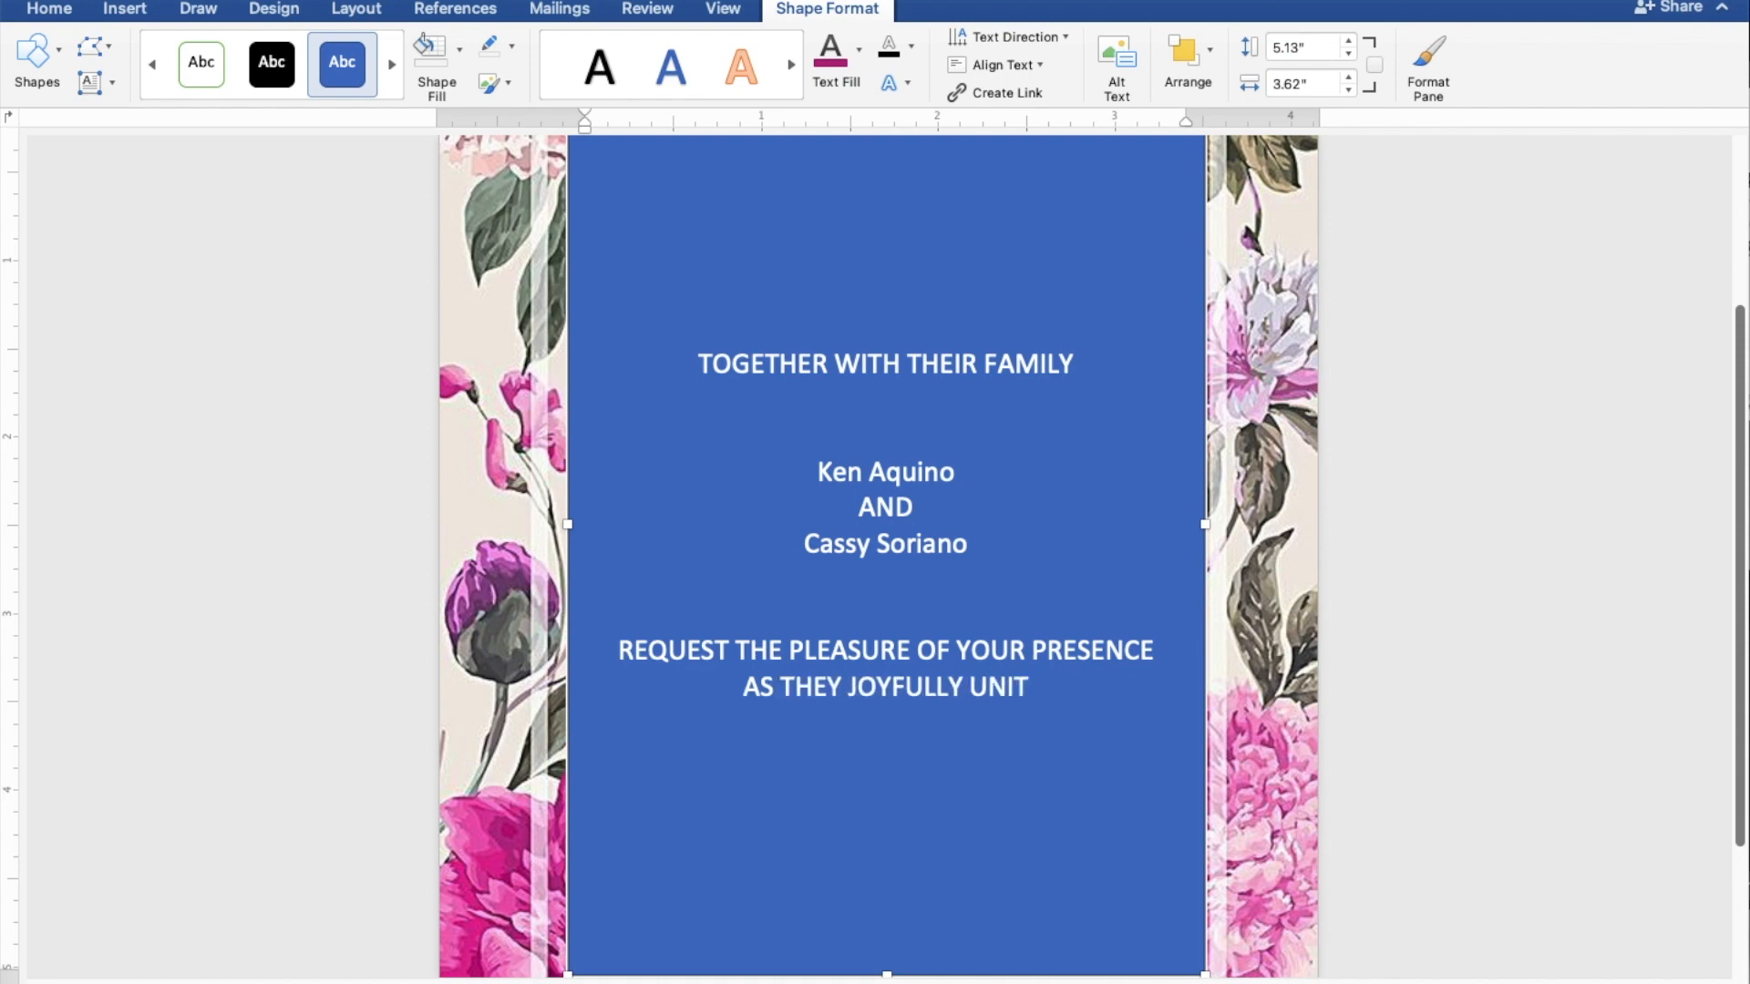
{"action": "type", "text": "E IN "}
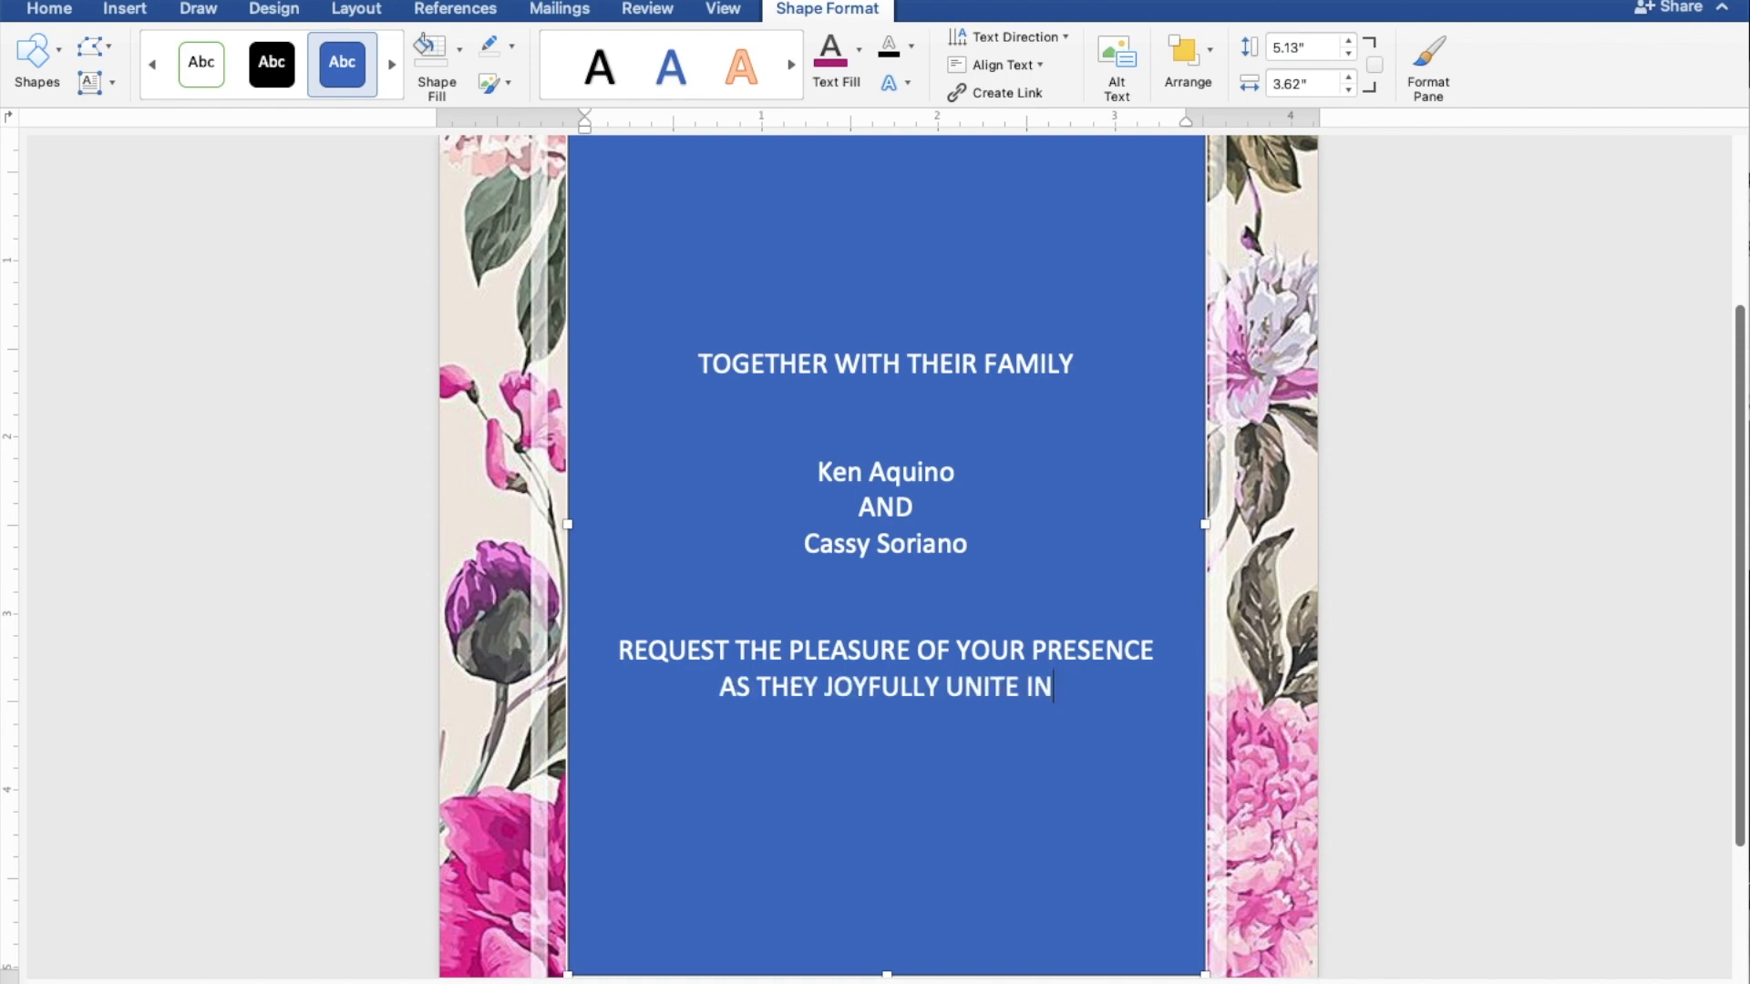
{"action": "type", "text": "MARR"}
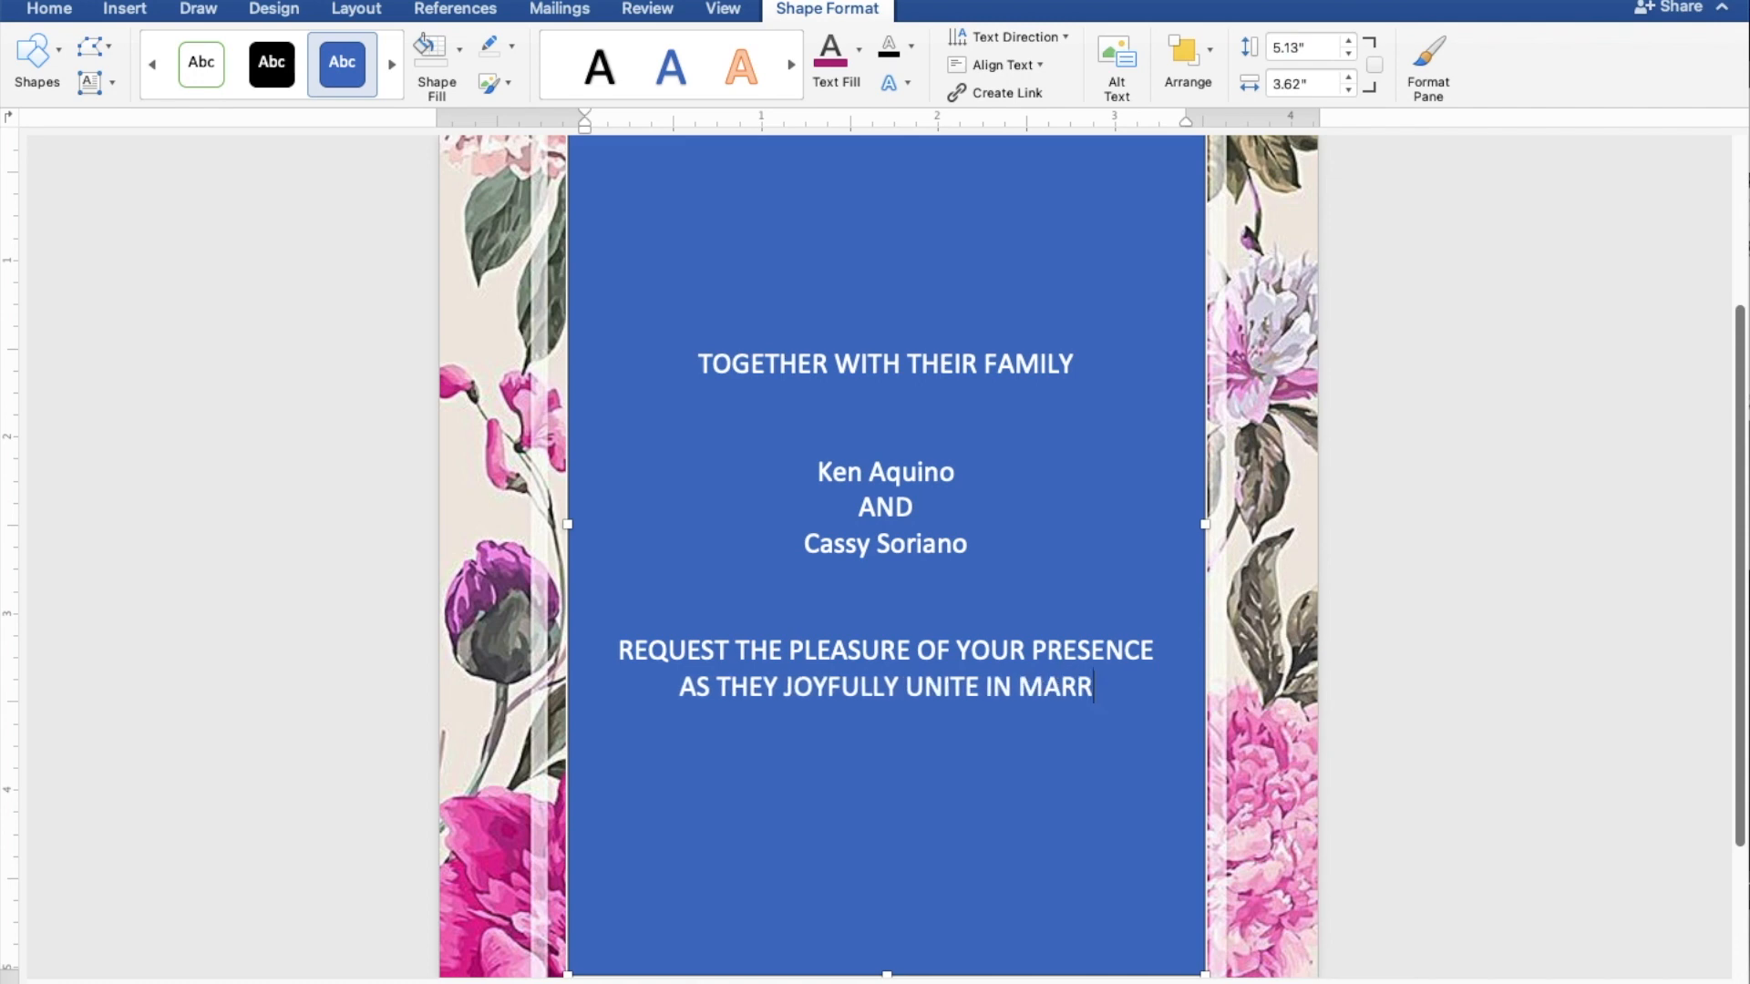
{"action": "type", "text": "IAGE"}
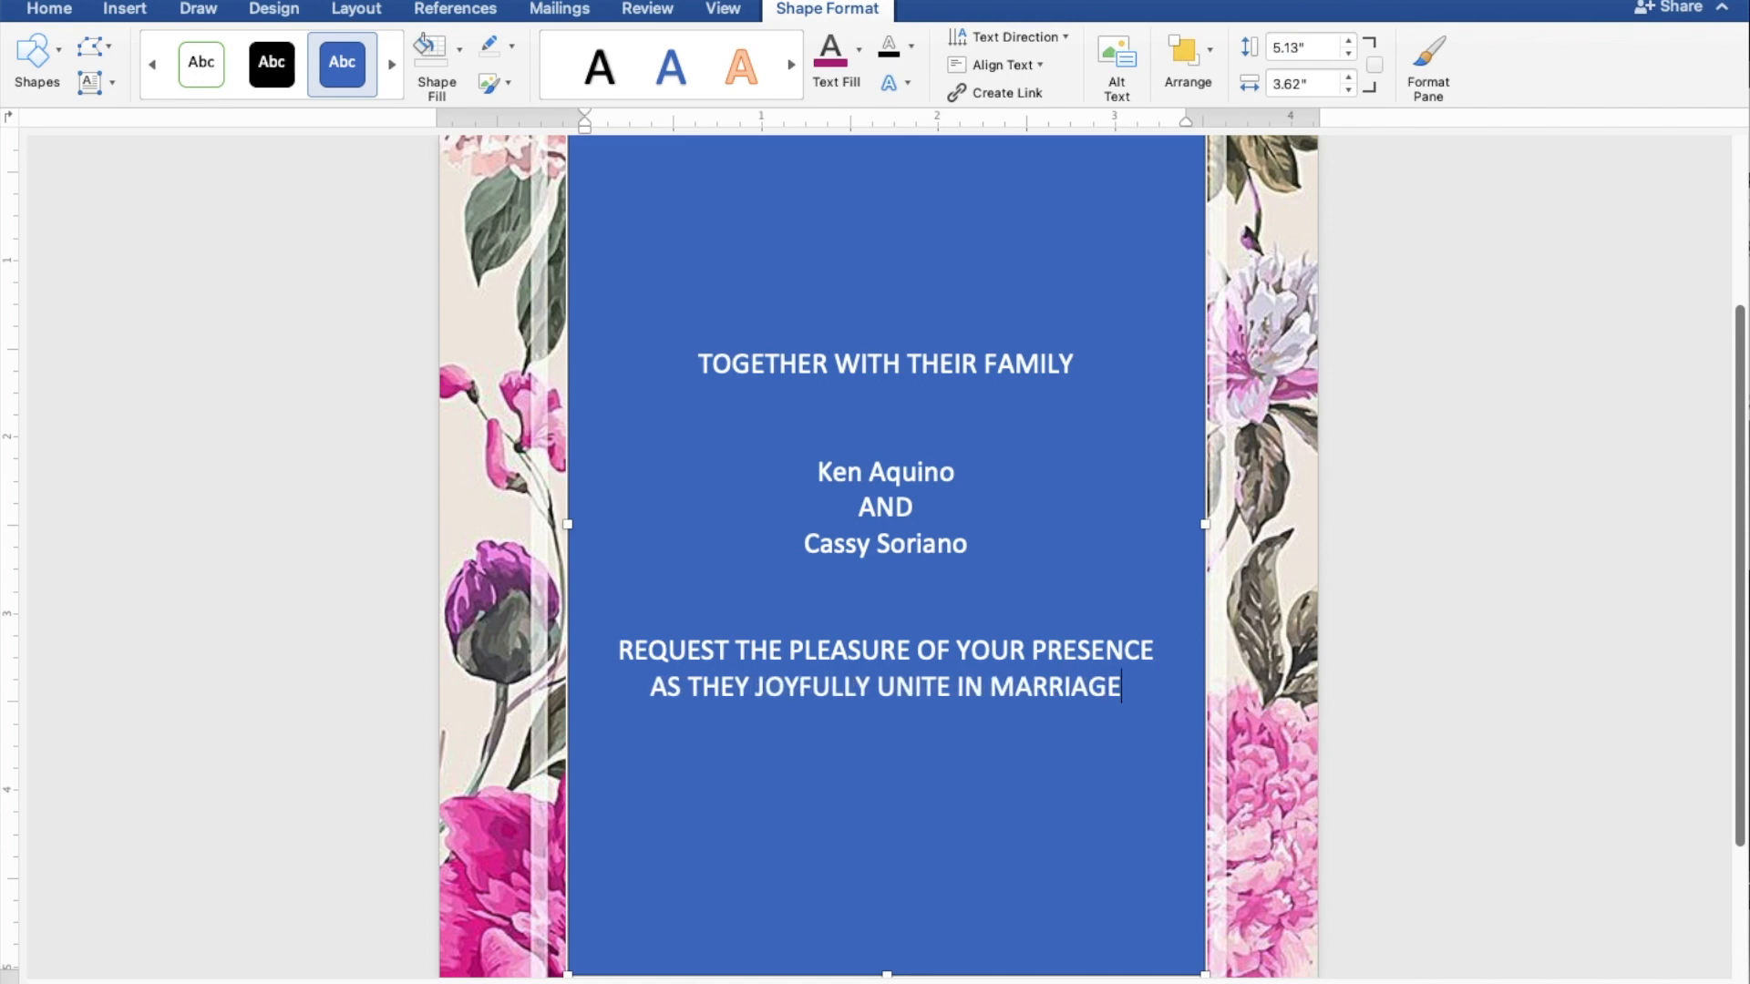
{"action": "key", "text": "Return"}
{"action": "key", "text": "Return"}
{"action": "key", "text": "Return"}
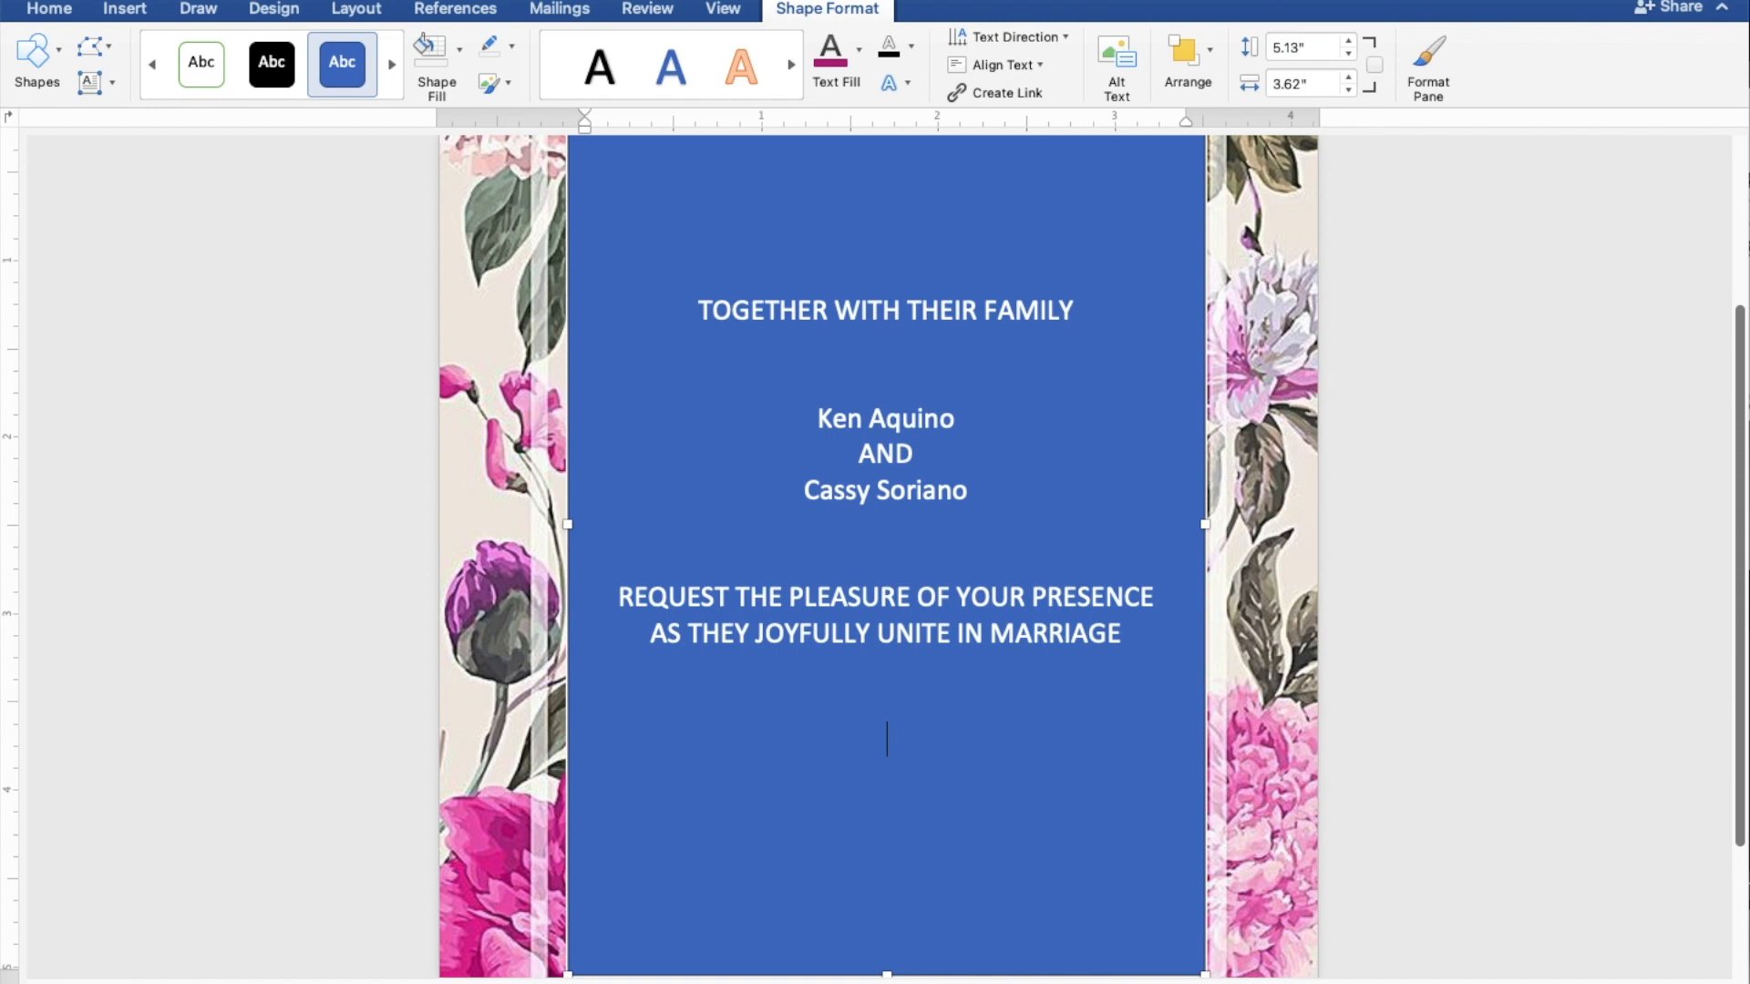
Step: Type 'SUNDAY', 'APRIL 30, 2023' and '10:00 IN THE MORNING' on separate lines
{"action": "type", "text": "SUNDAY"}
{"action": "key", "text": "Return"}
{"action": "type", "text": "APRIL"}
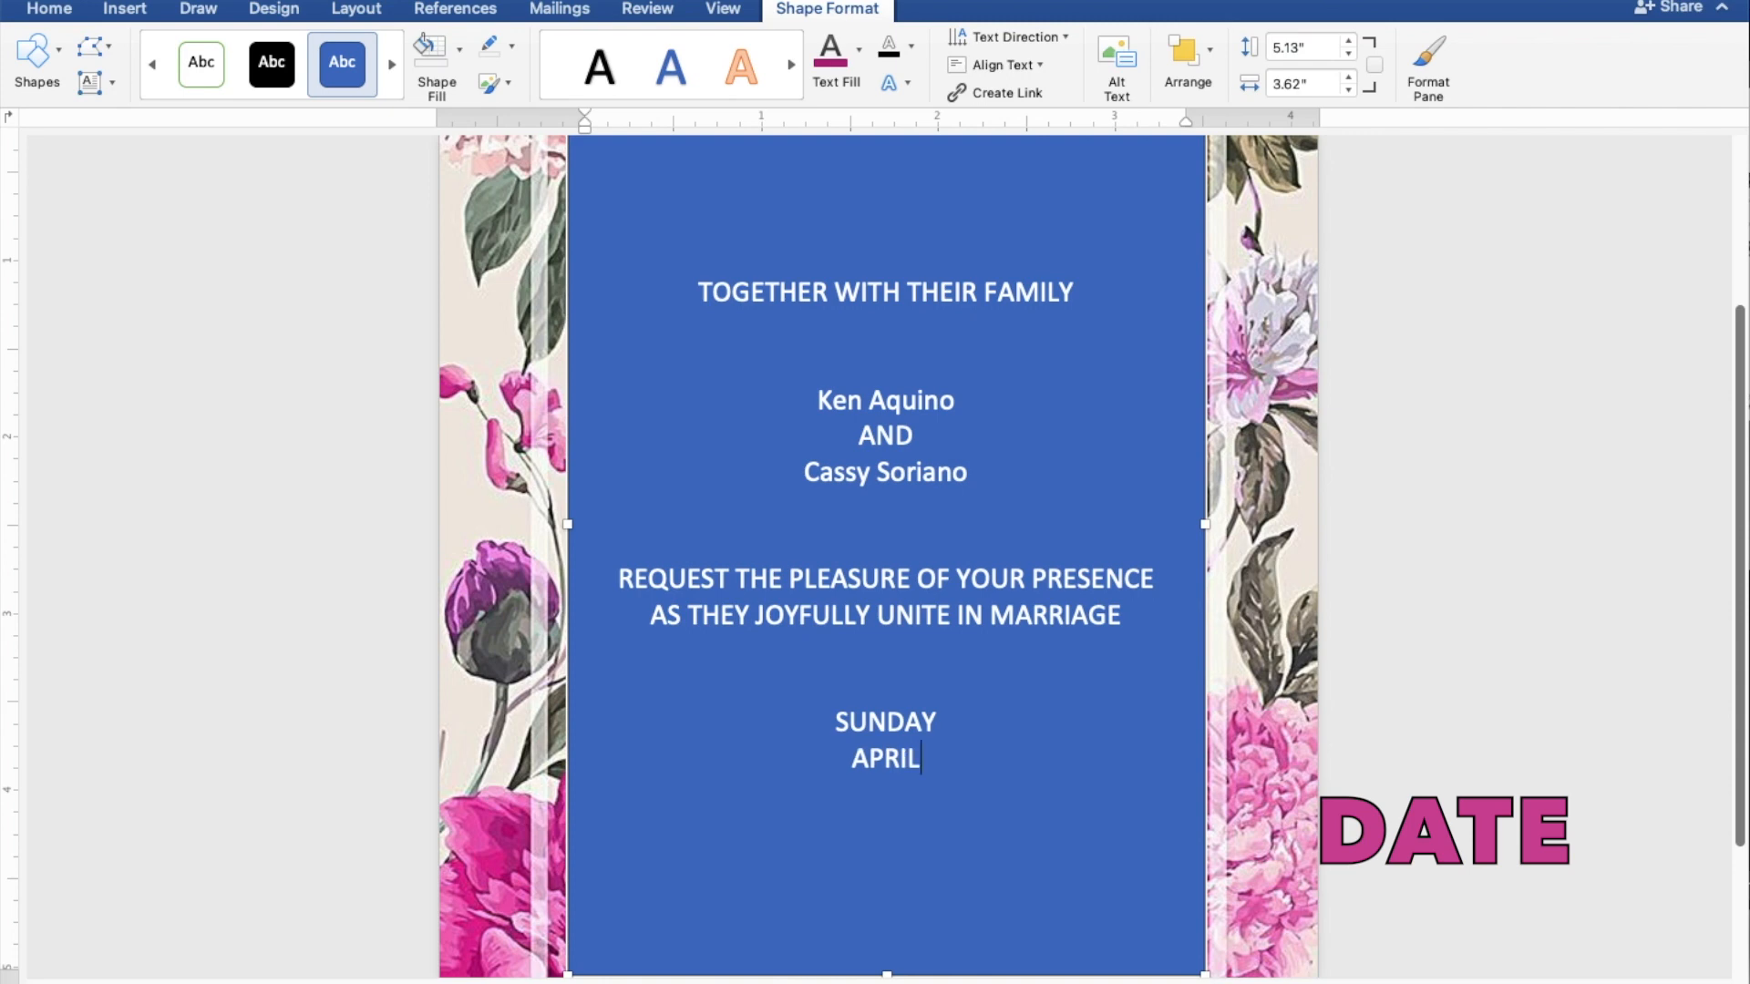
{"action": "type", "text": " 30,"}
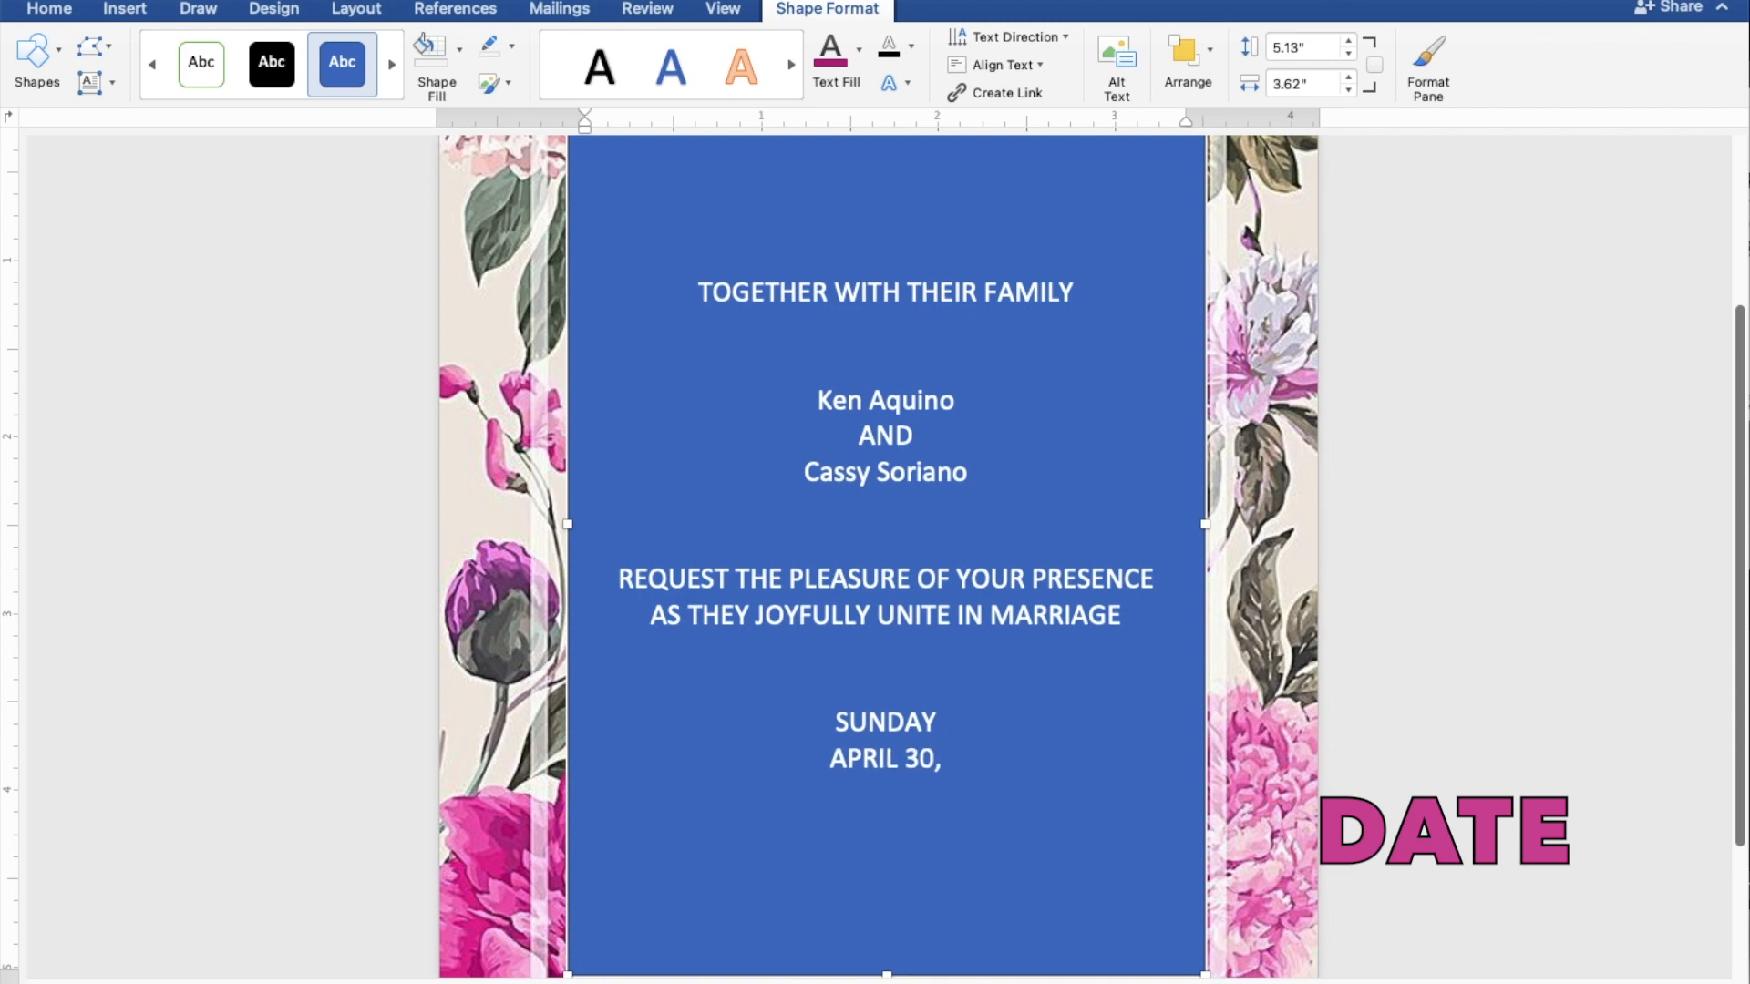
{"action": "type", "text": " 2023"}
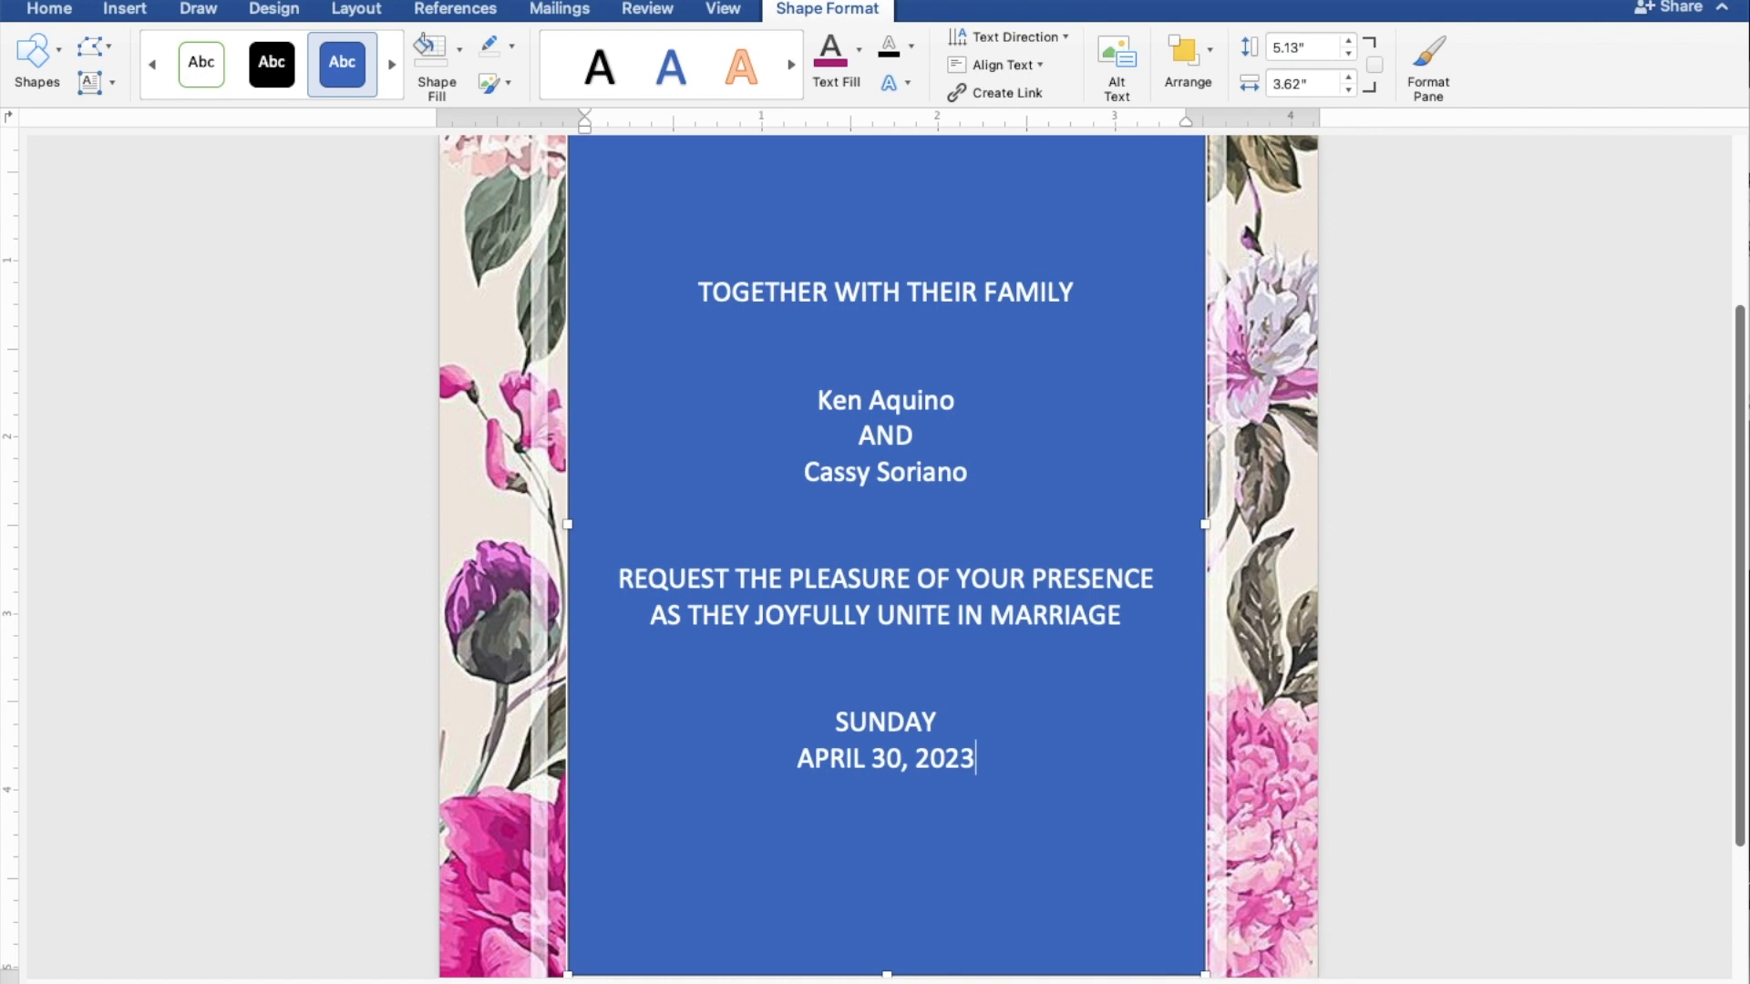
{"action": "key", "text": "Return"}
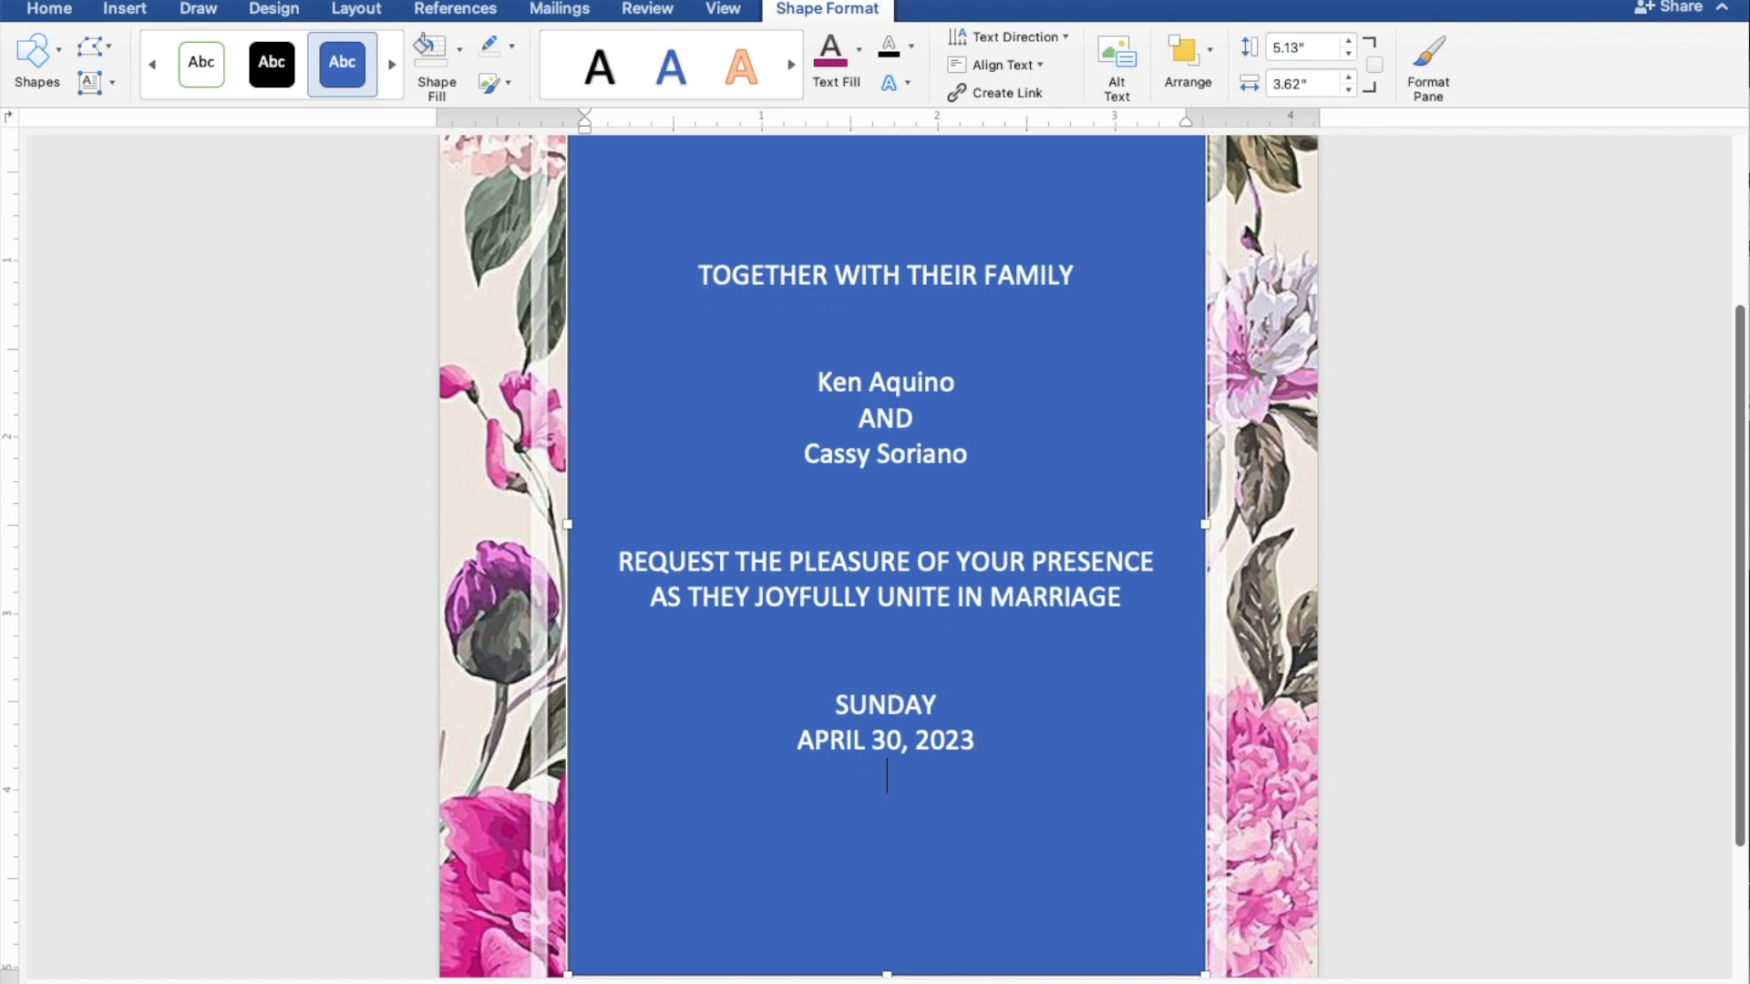
{"action": "type", "text": "10:00"}
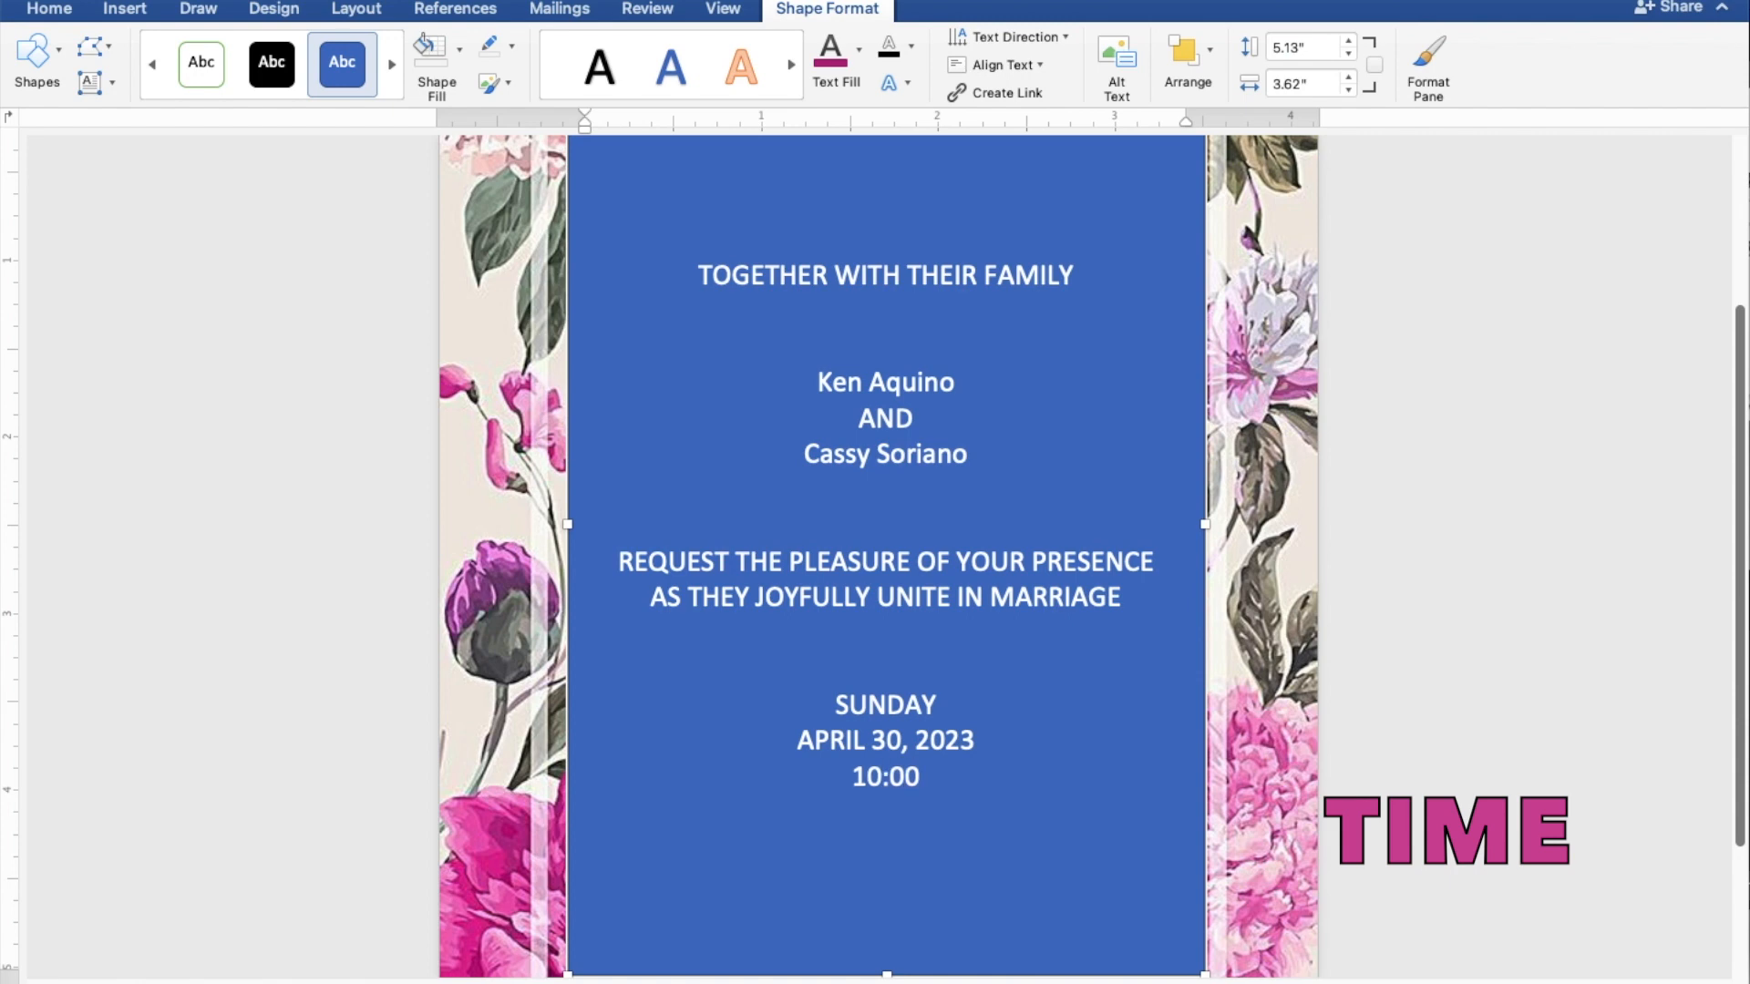
{"action": "type", "text": " IN TH"}
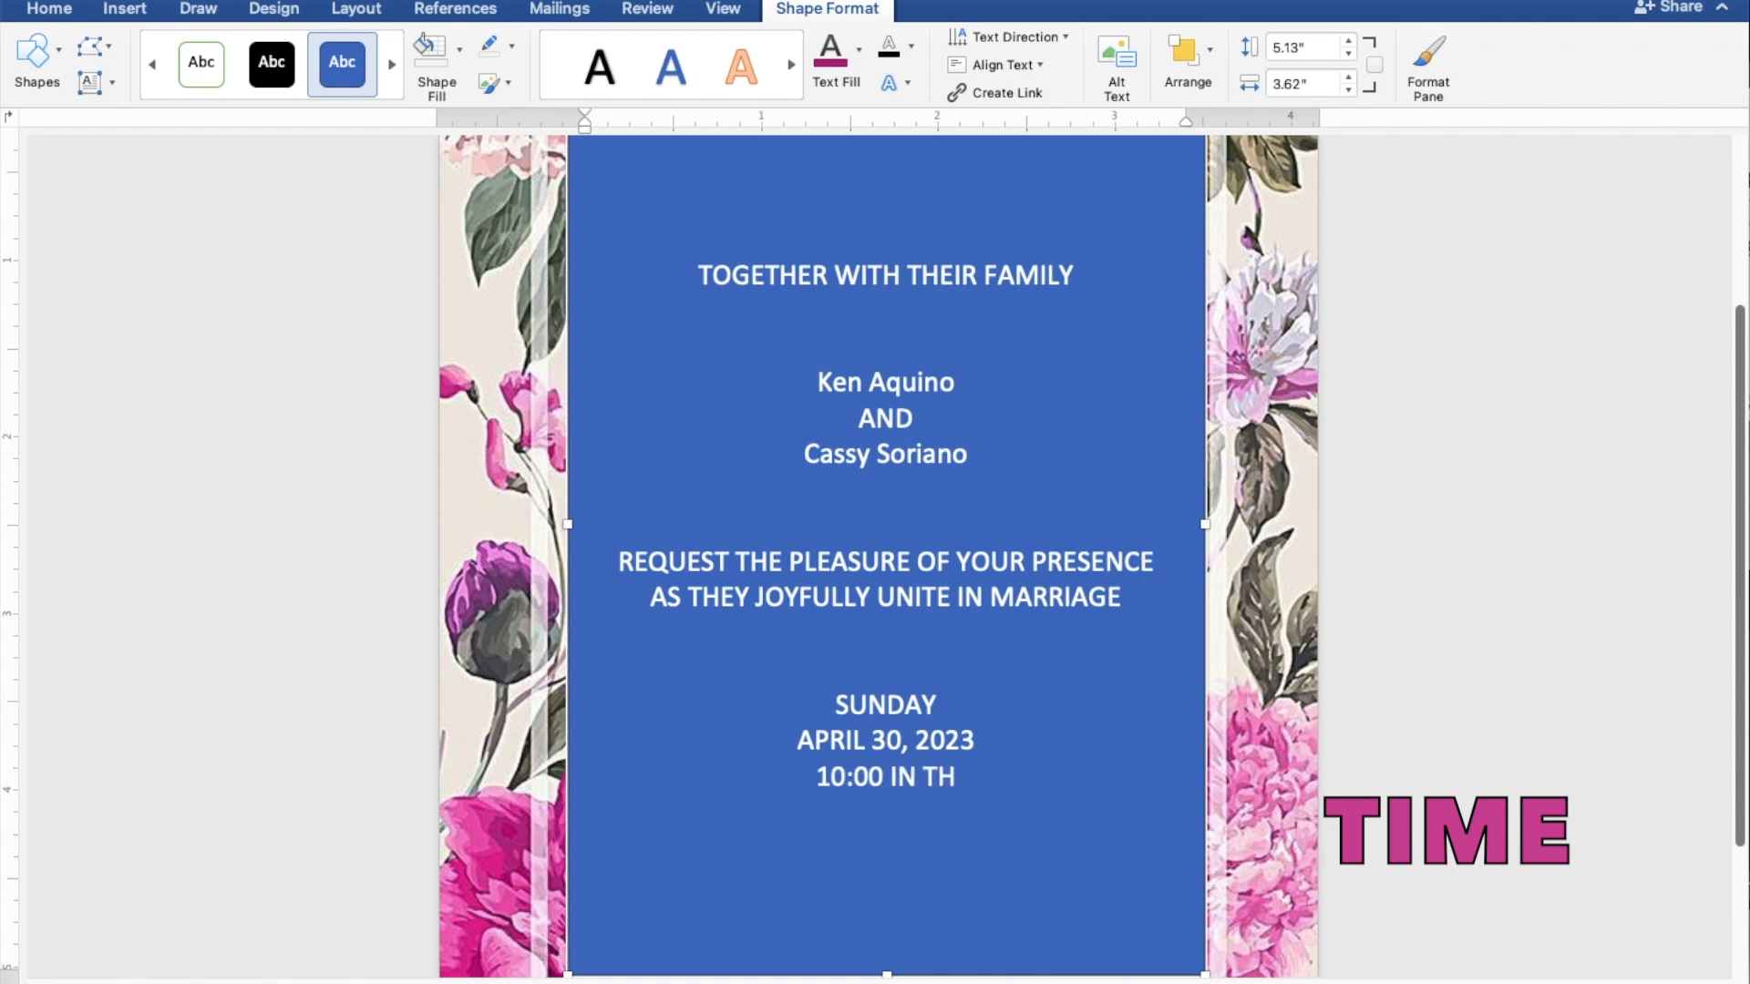
{"action": "type", "text": "E MO"}
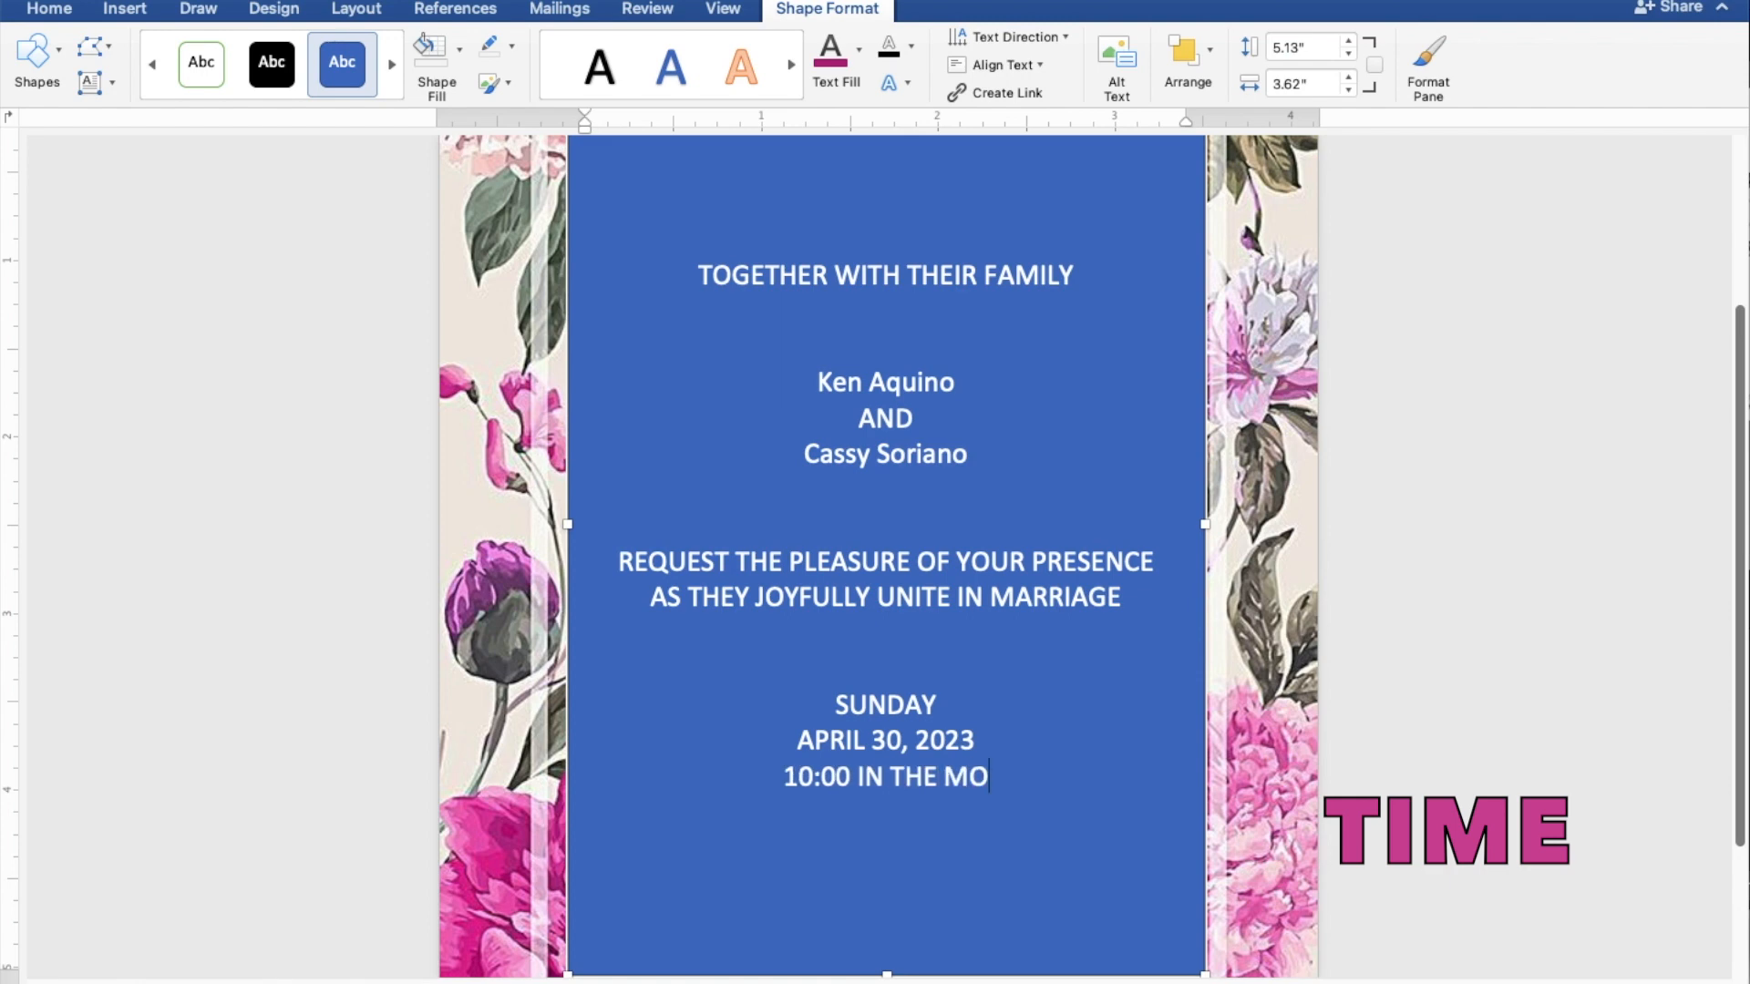
{"action": "type", "text": "RNING"}
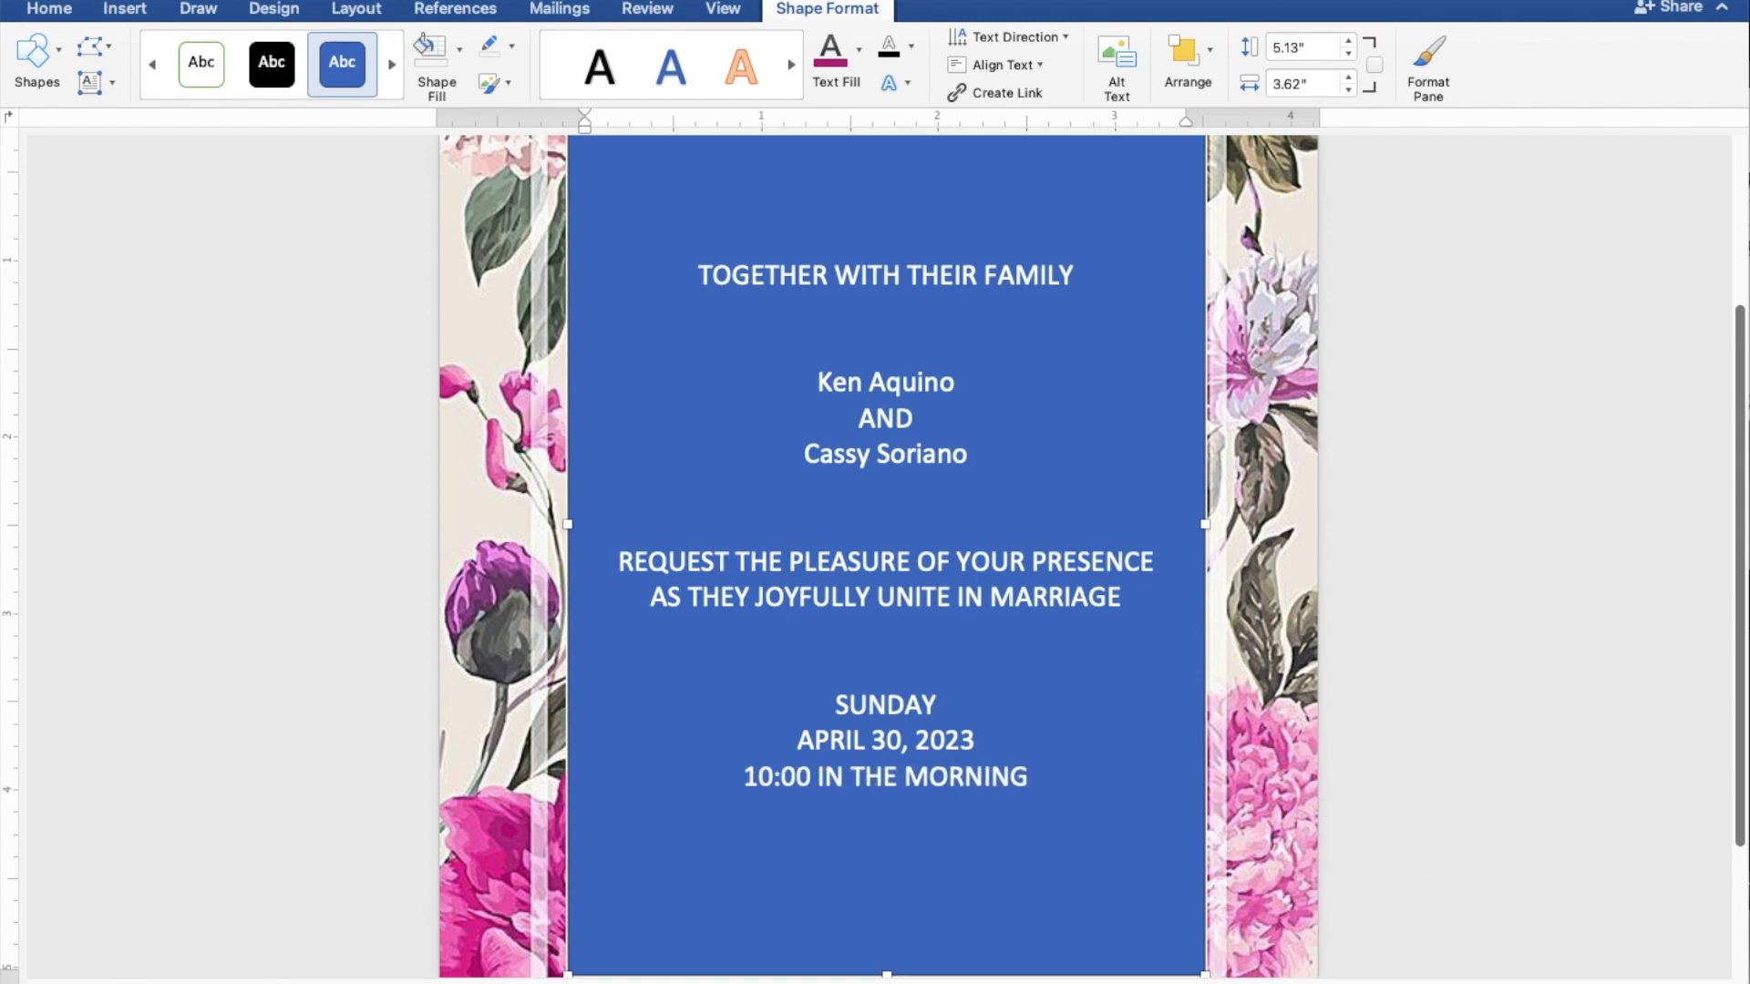
{"action": "key", "text": "Return"}
Step: Add the church name and town, a blank line, then 'Reception to follow'
{"action": "type", "text": "ST. THO"}
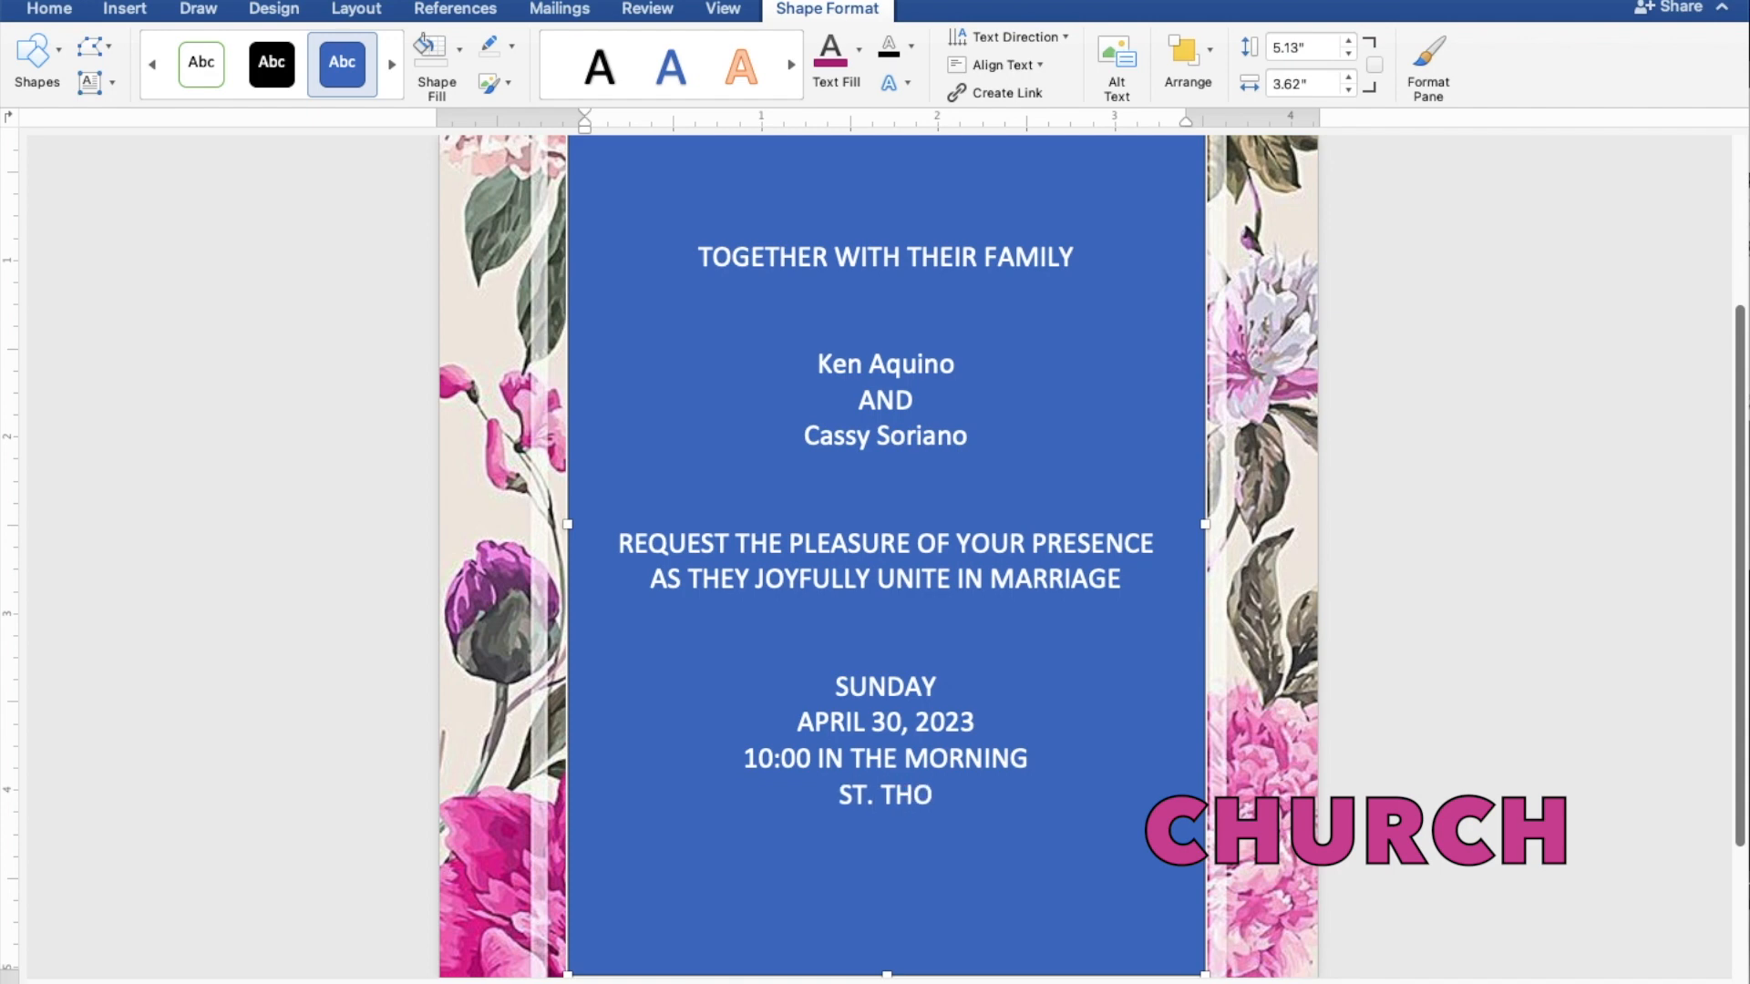
{"action": "type", "text": "MAS A"}
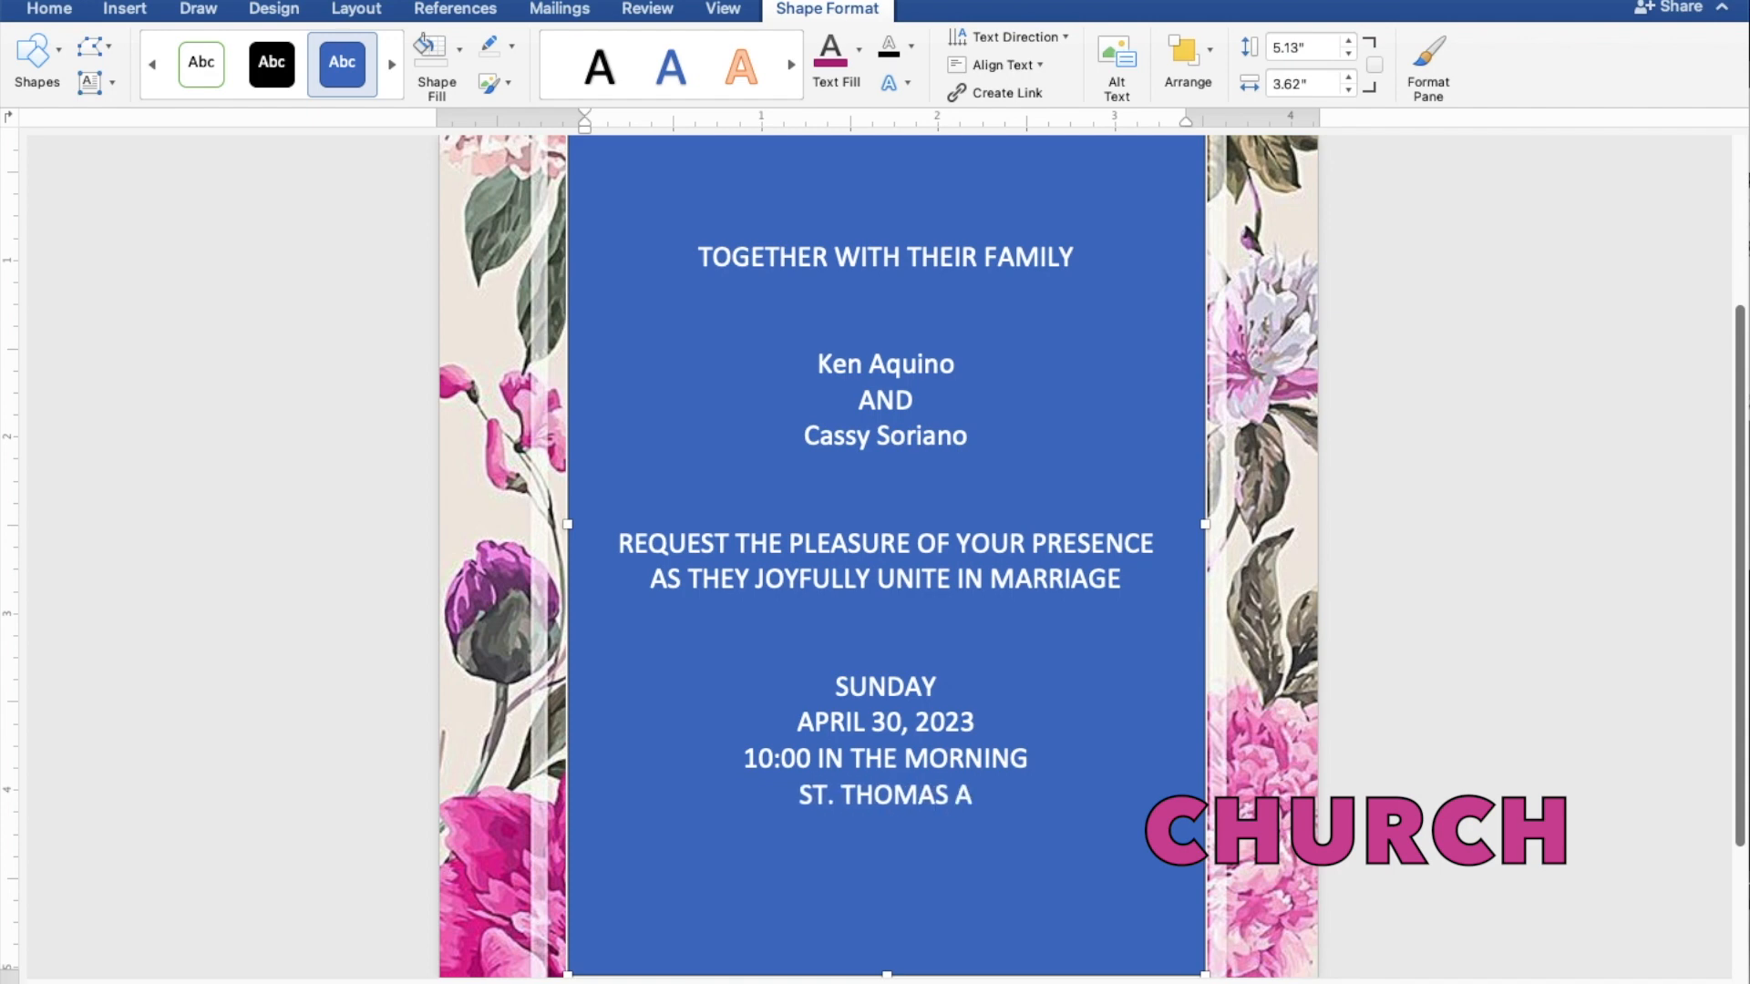
{"action": "type", "text": "QUINA"}
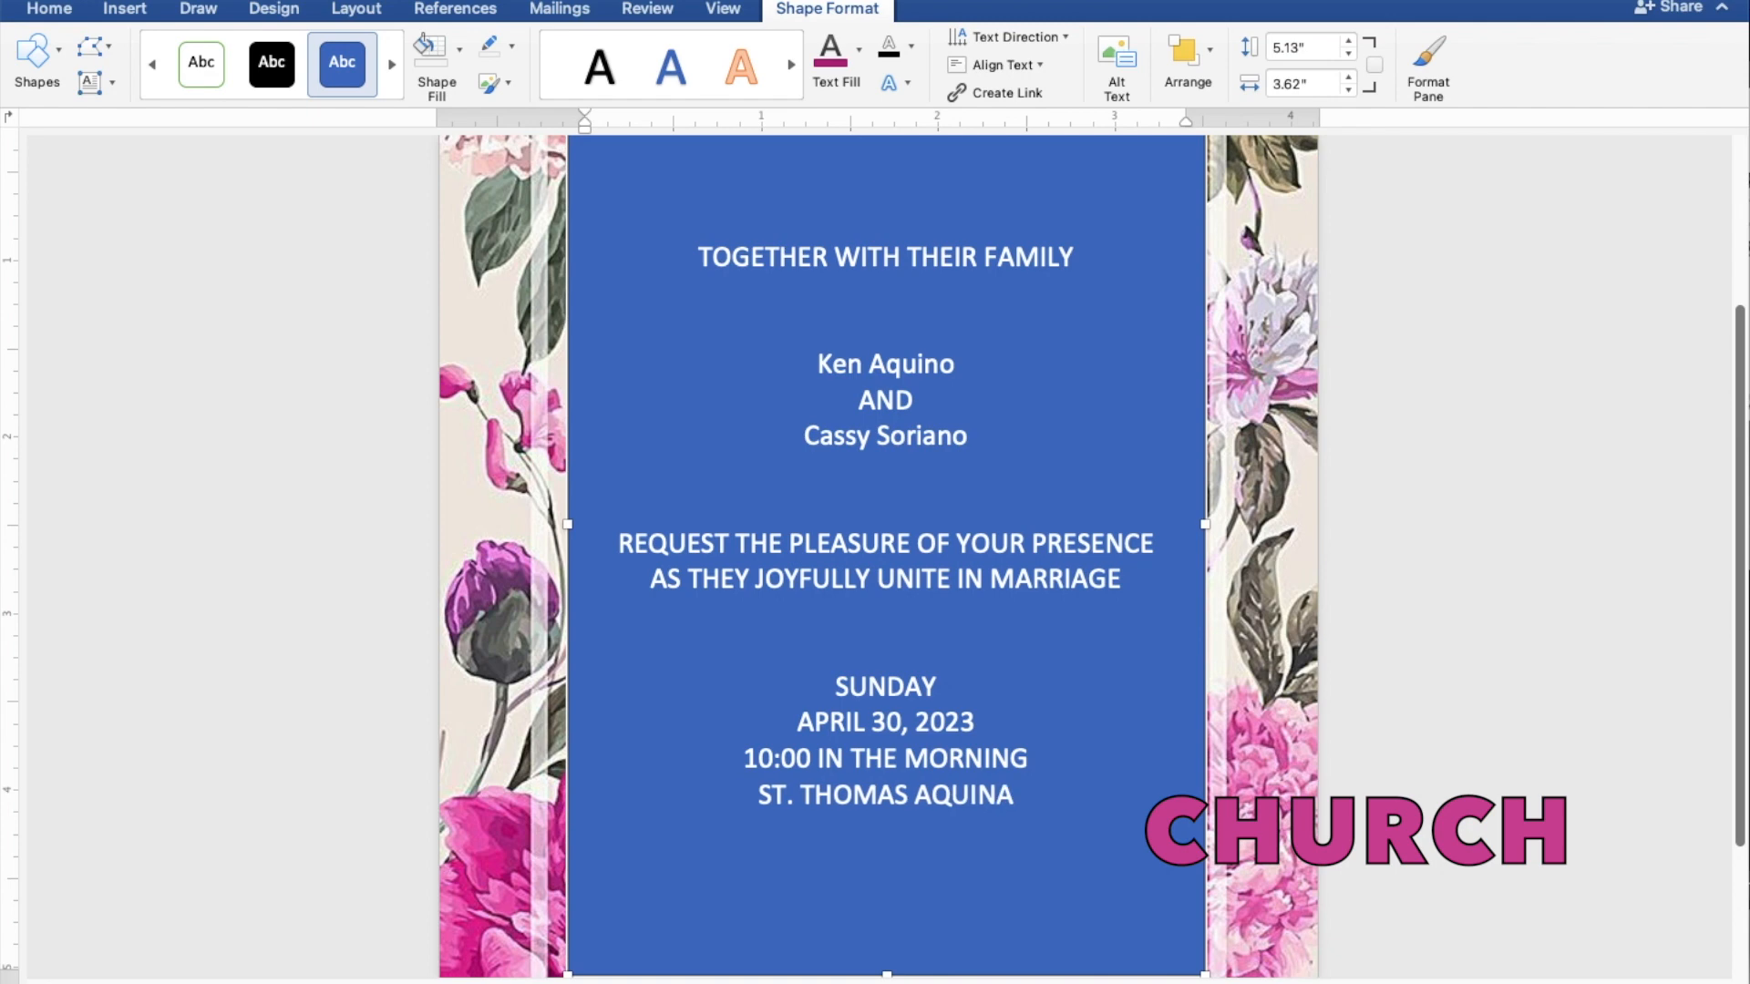
{"action": "type", "text": "S PA"}
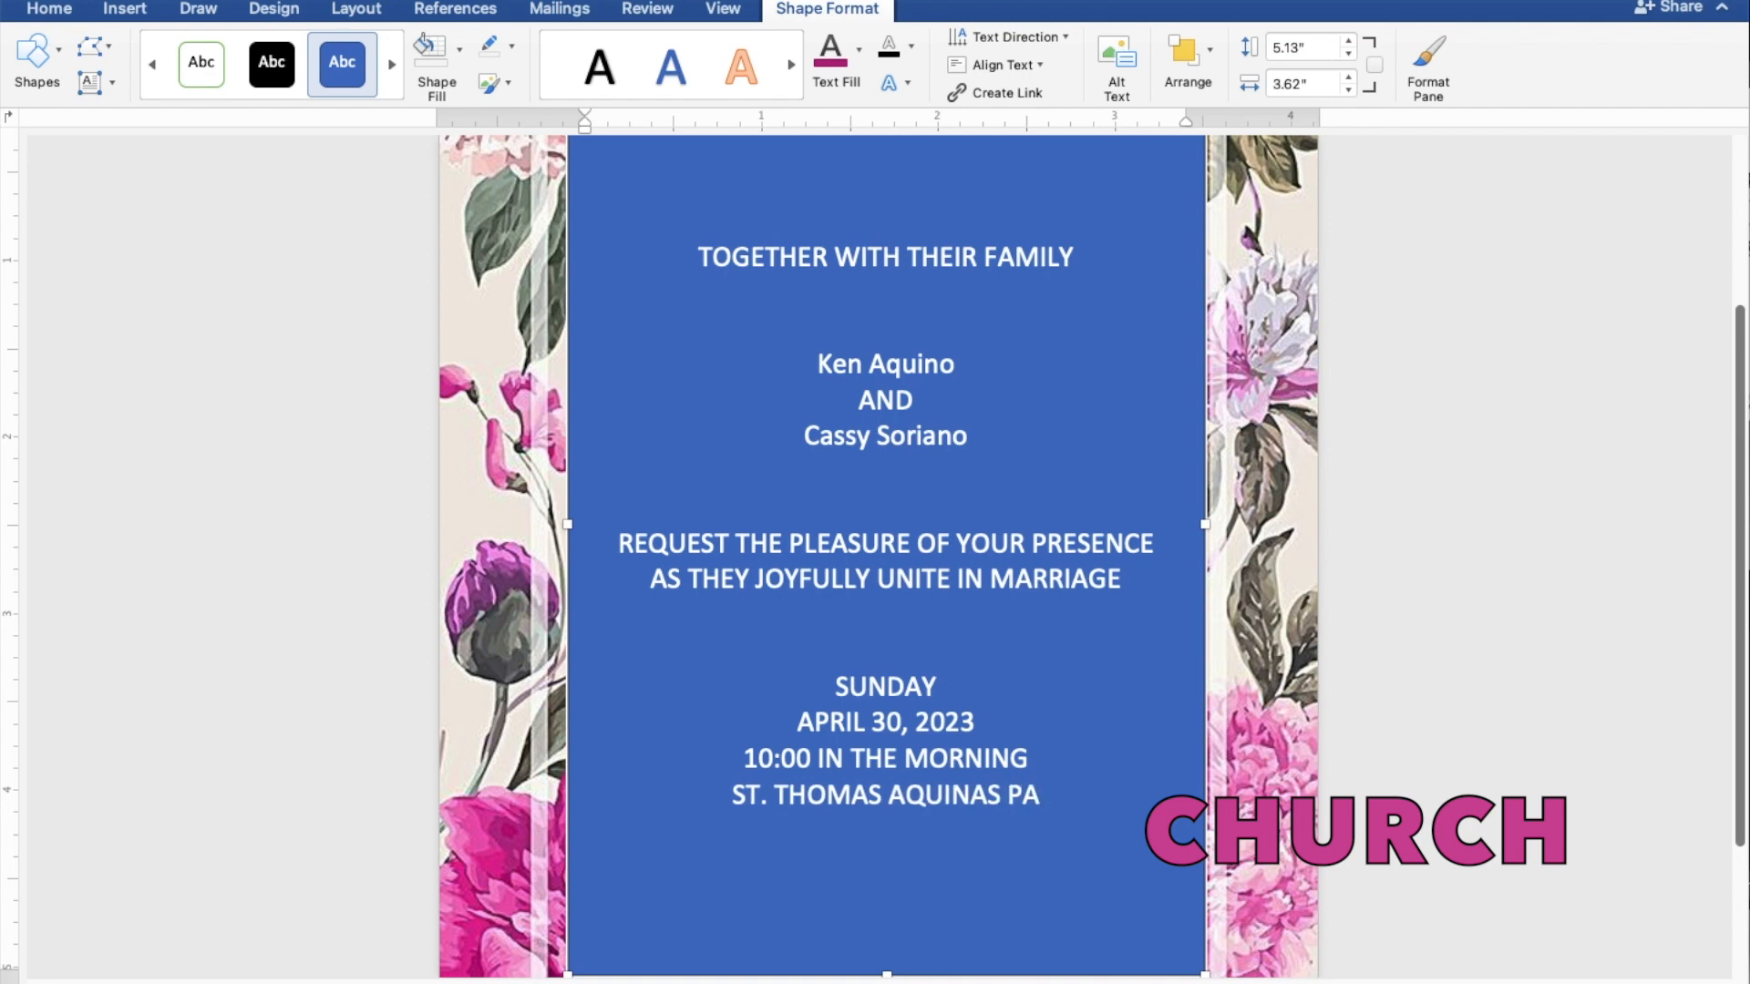
{"action": "type", "text": "RISH"}
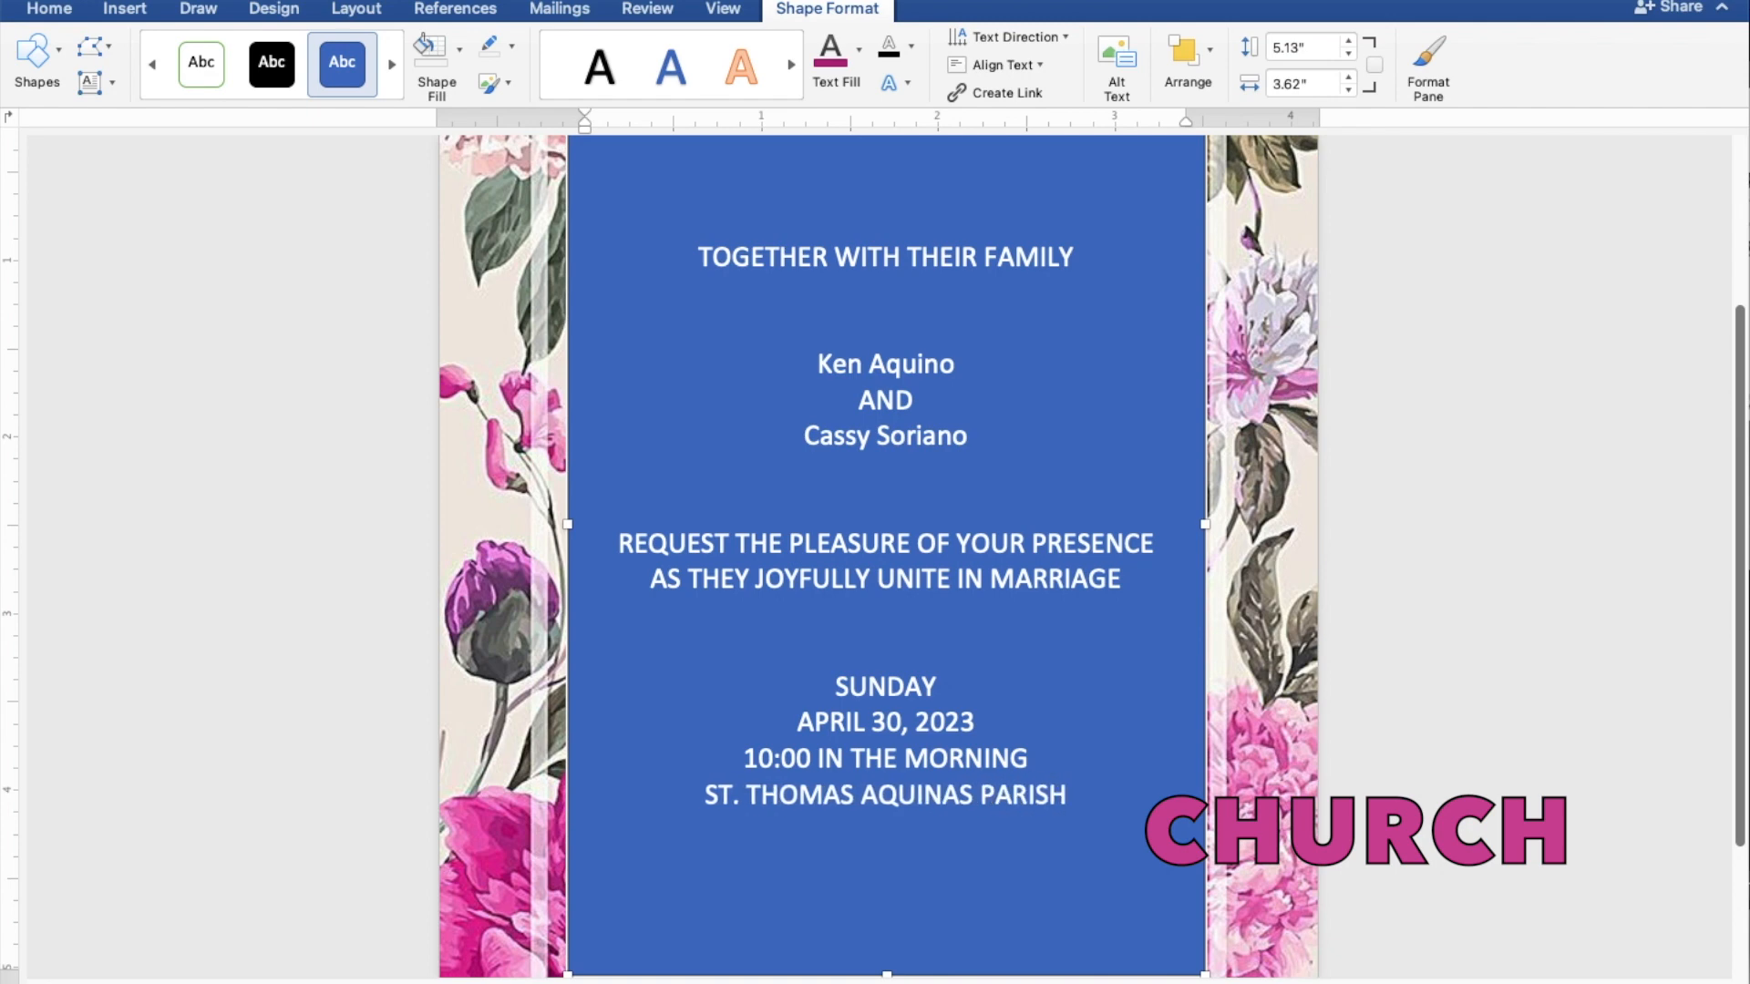
{"action": "type", "text": " CHURCH"}
{"action": "key", "text": "Return"}
{"action": "type", "text": "MANGA"}
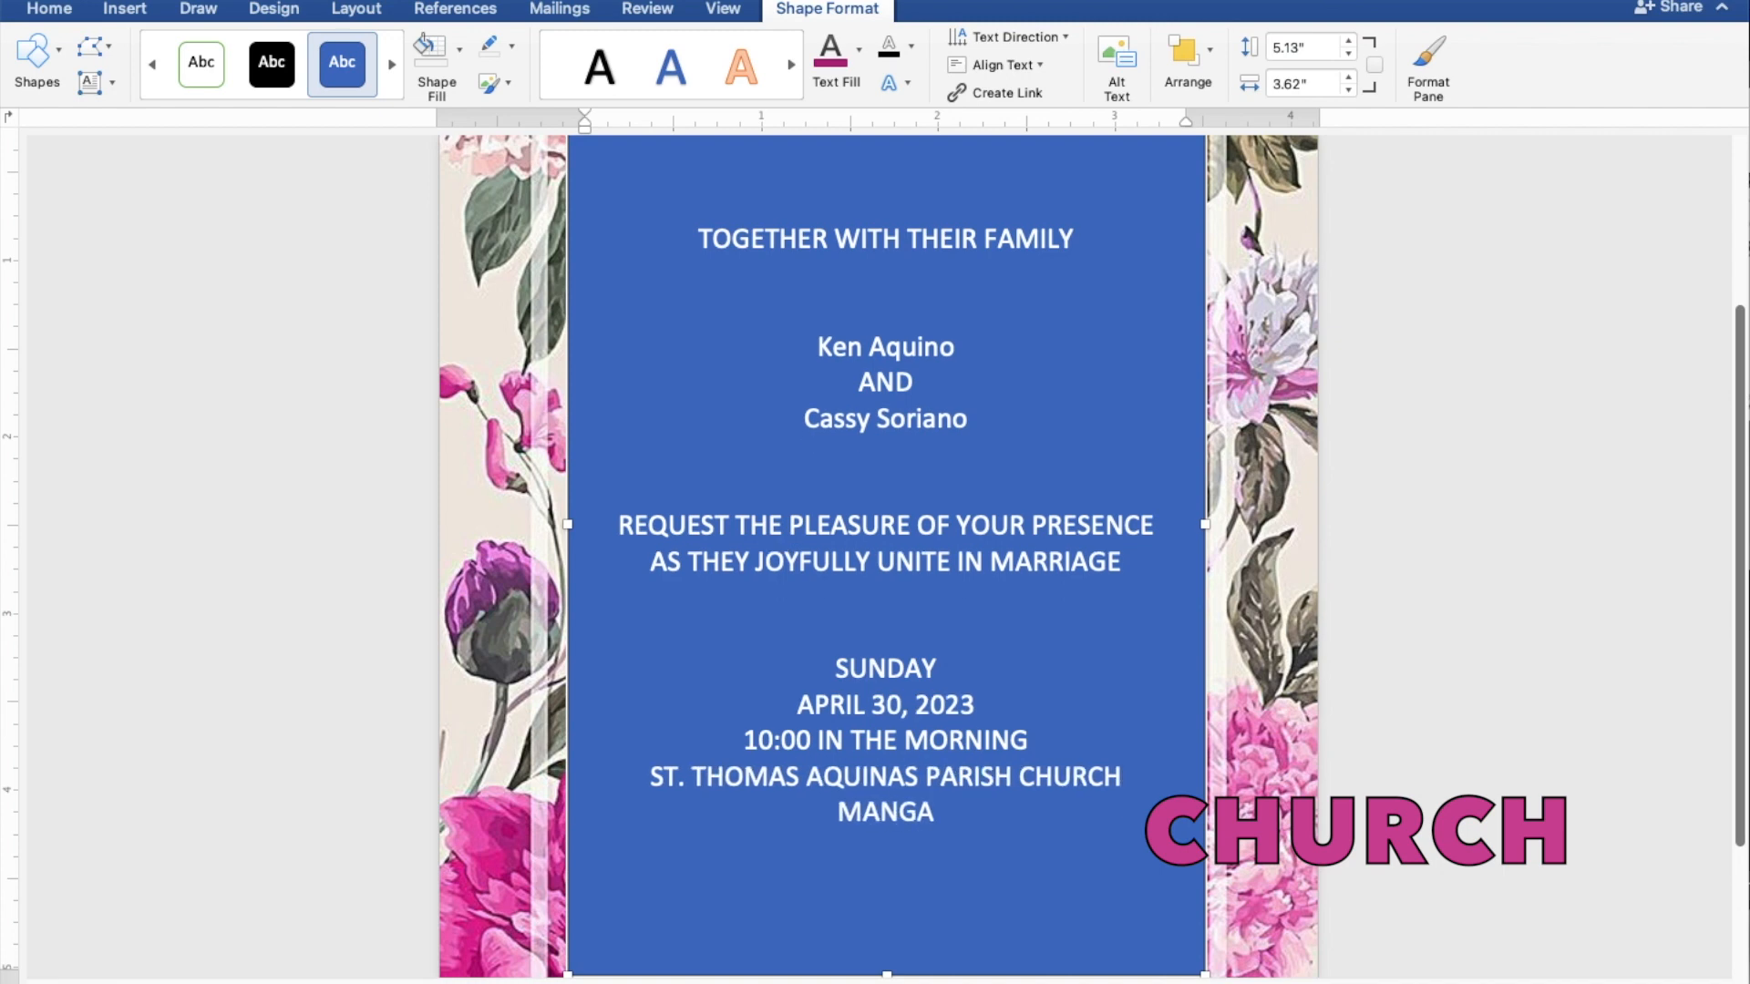
{"action": "type", "text": "LDAN,"}
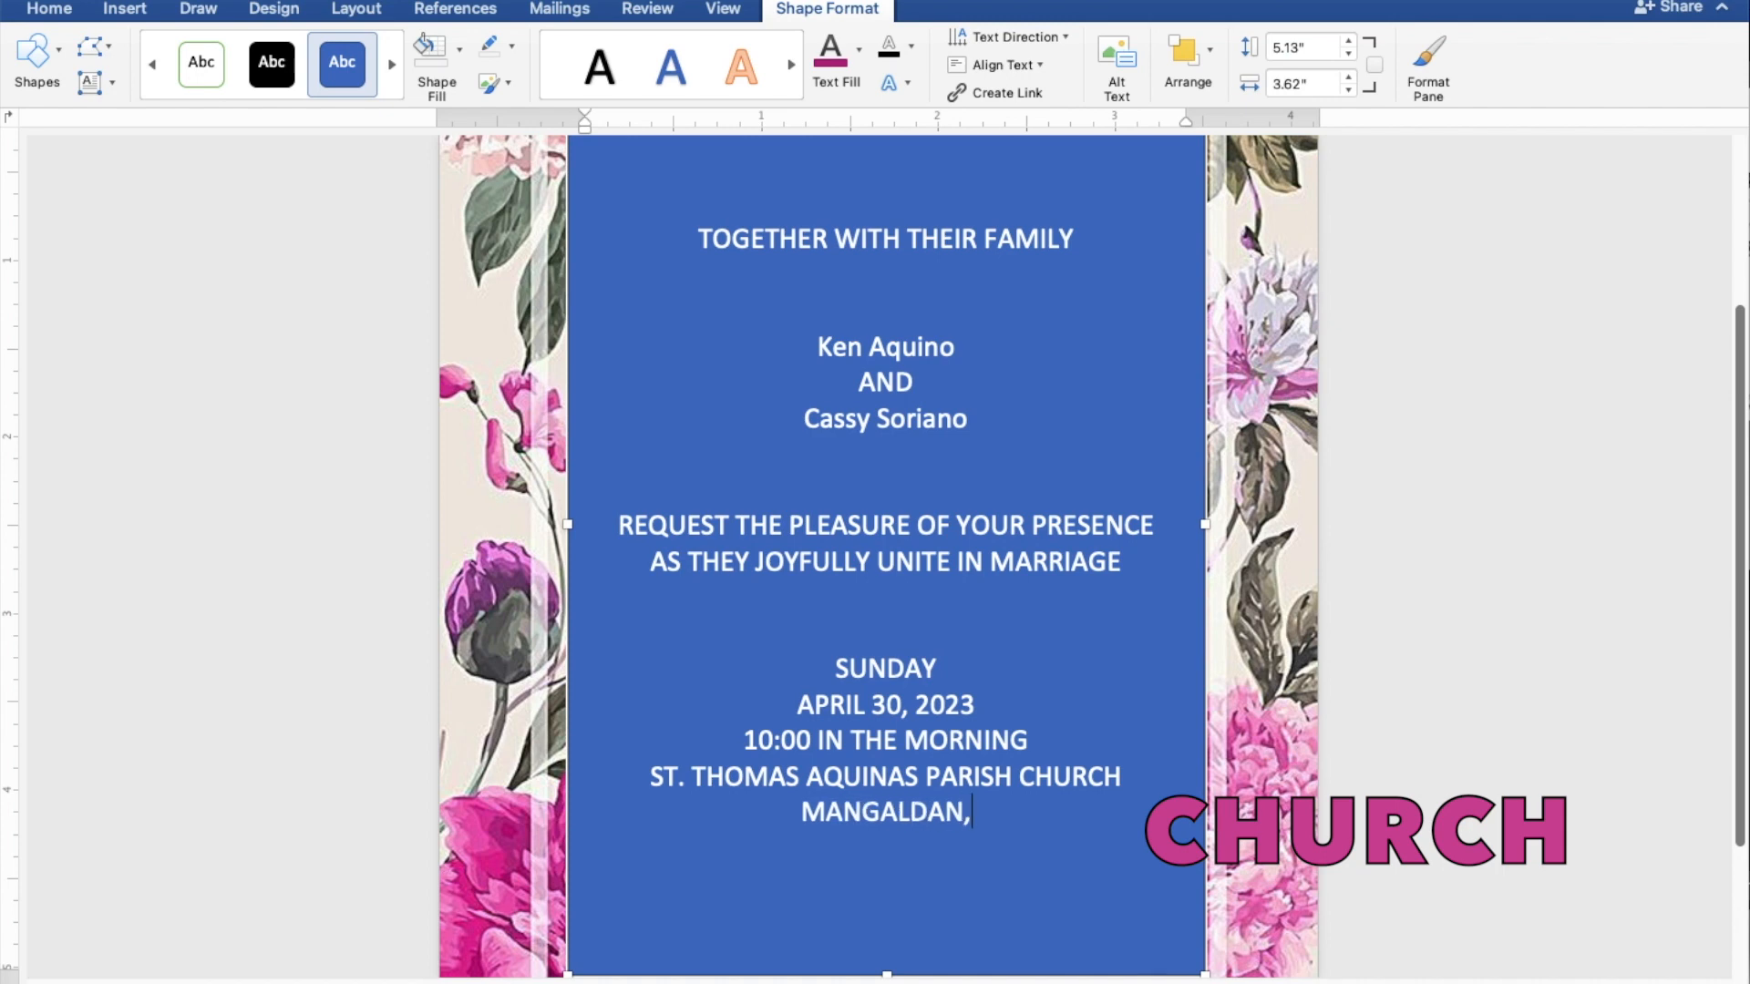
{"action": "type", "text": " PANG"}
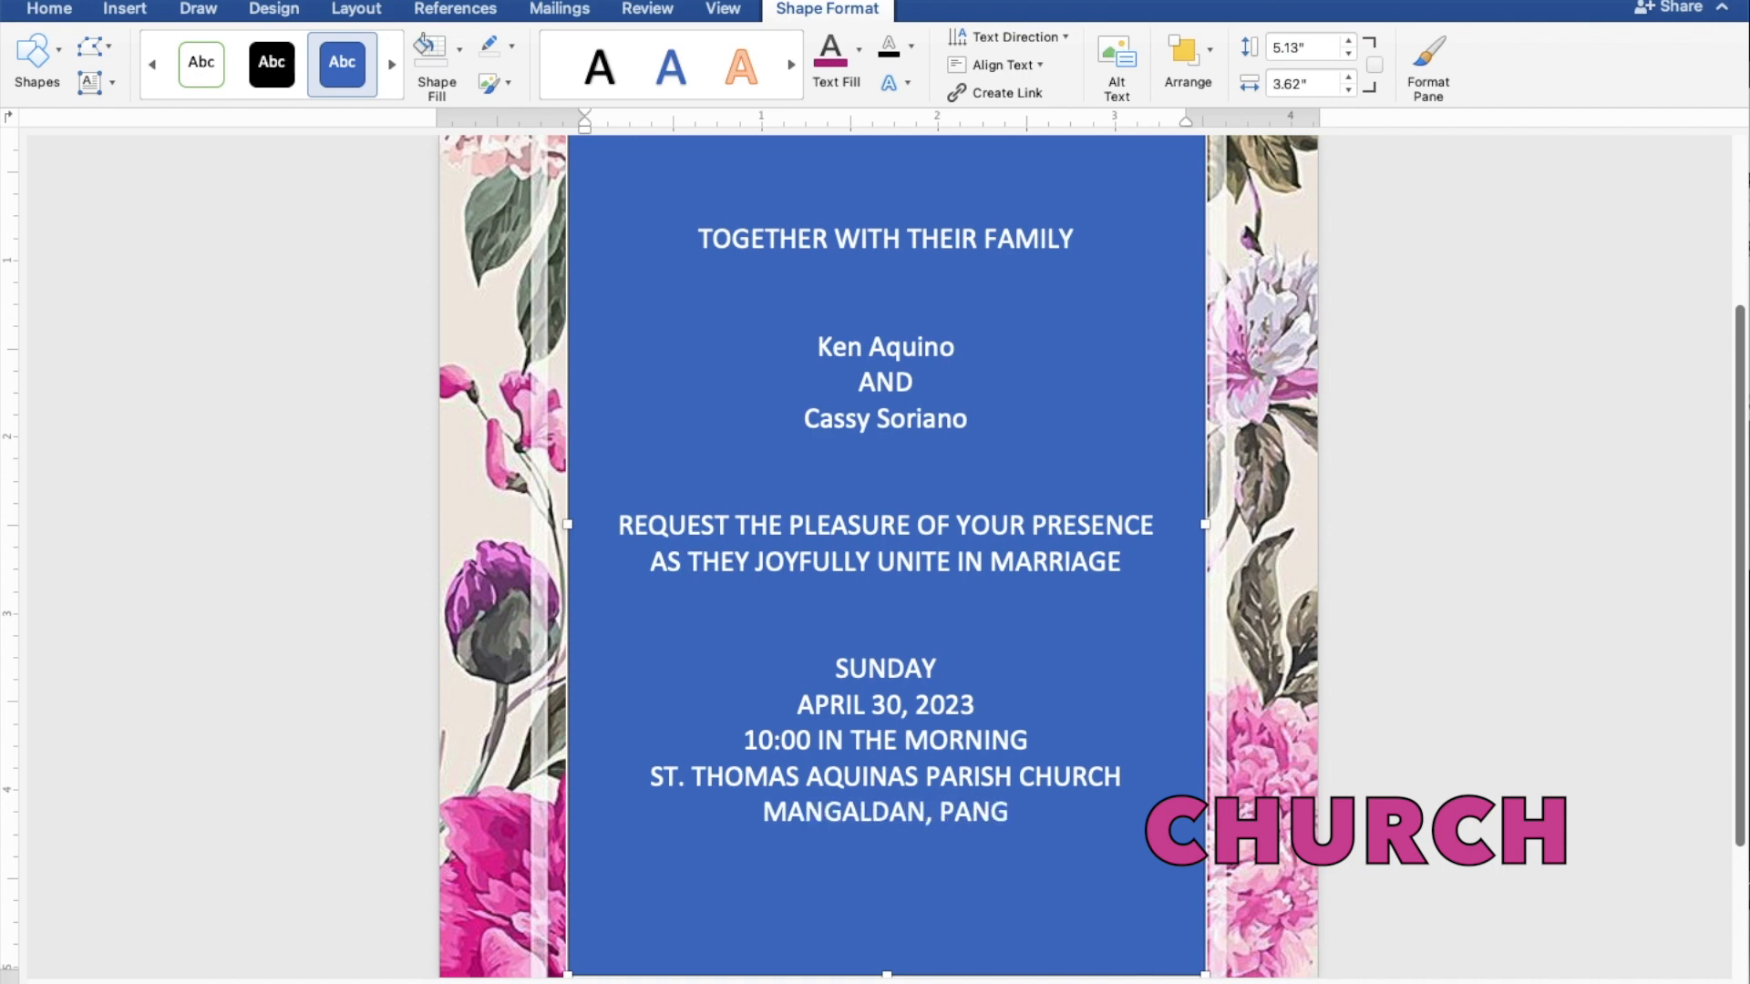
{"action": "type", "text": "ASINAN"}
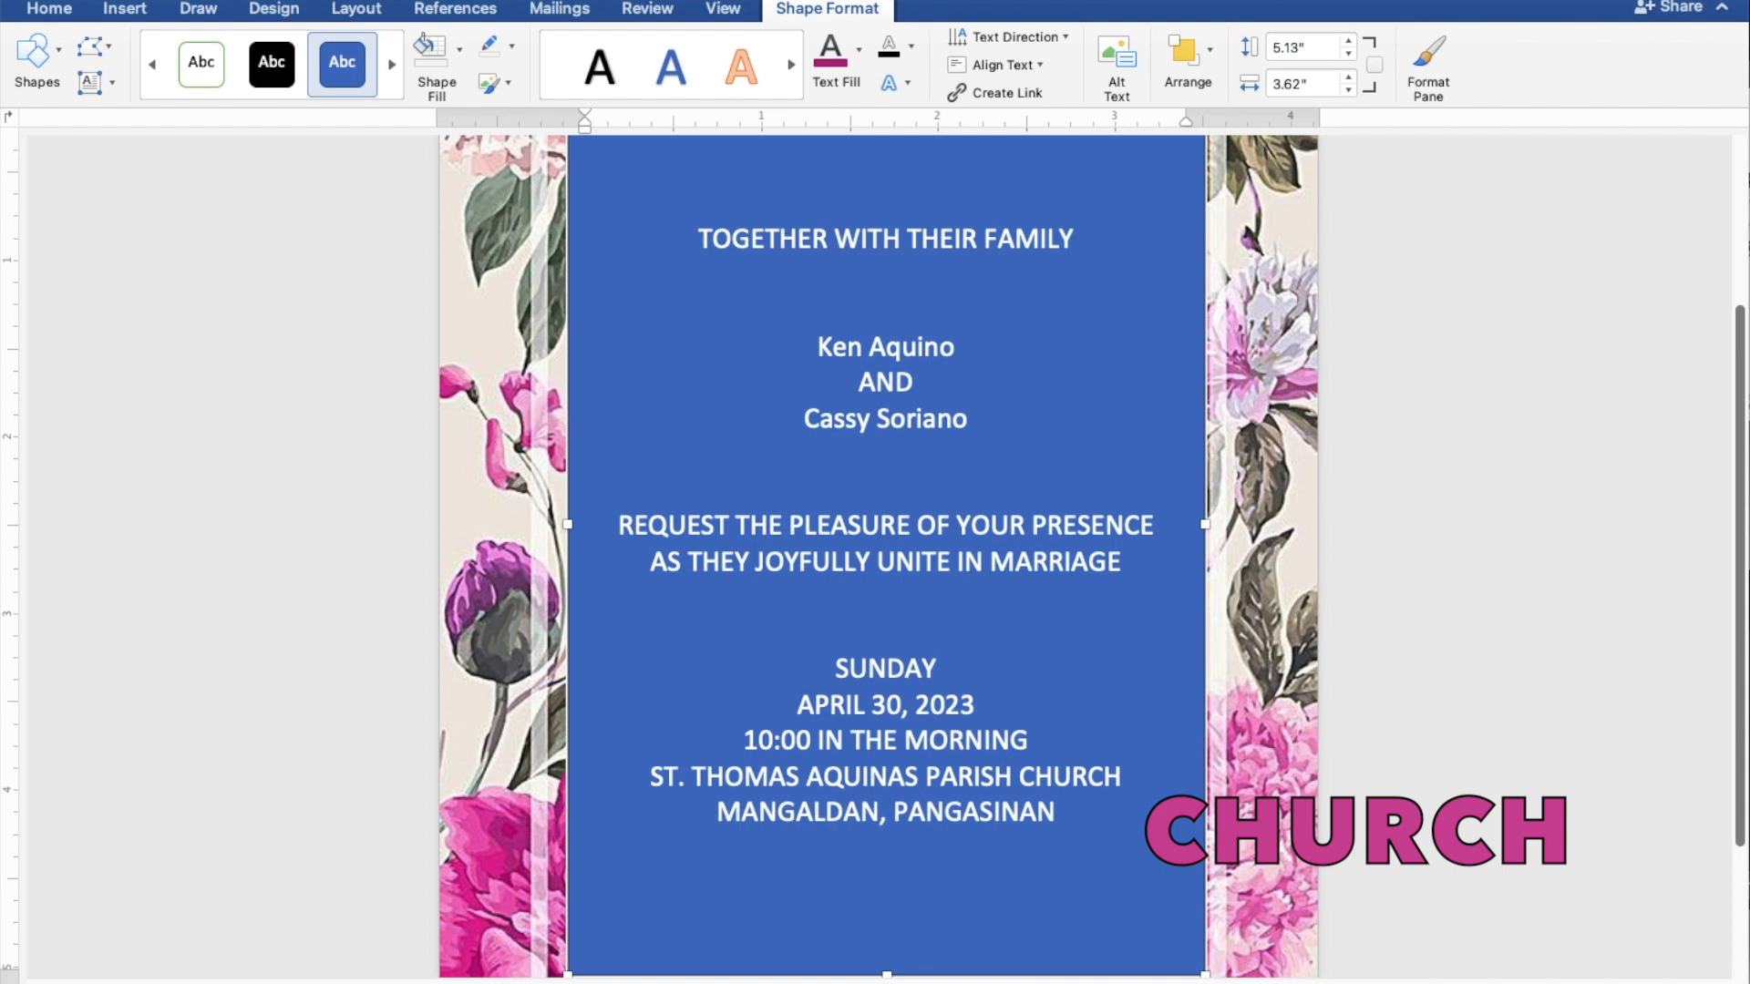
{"action": "key", "text": "Return"}
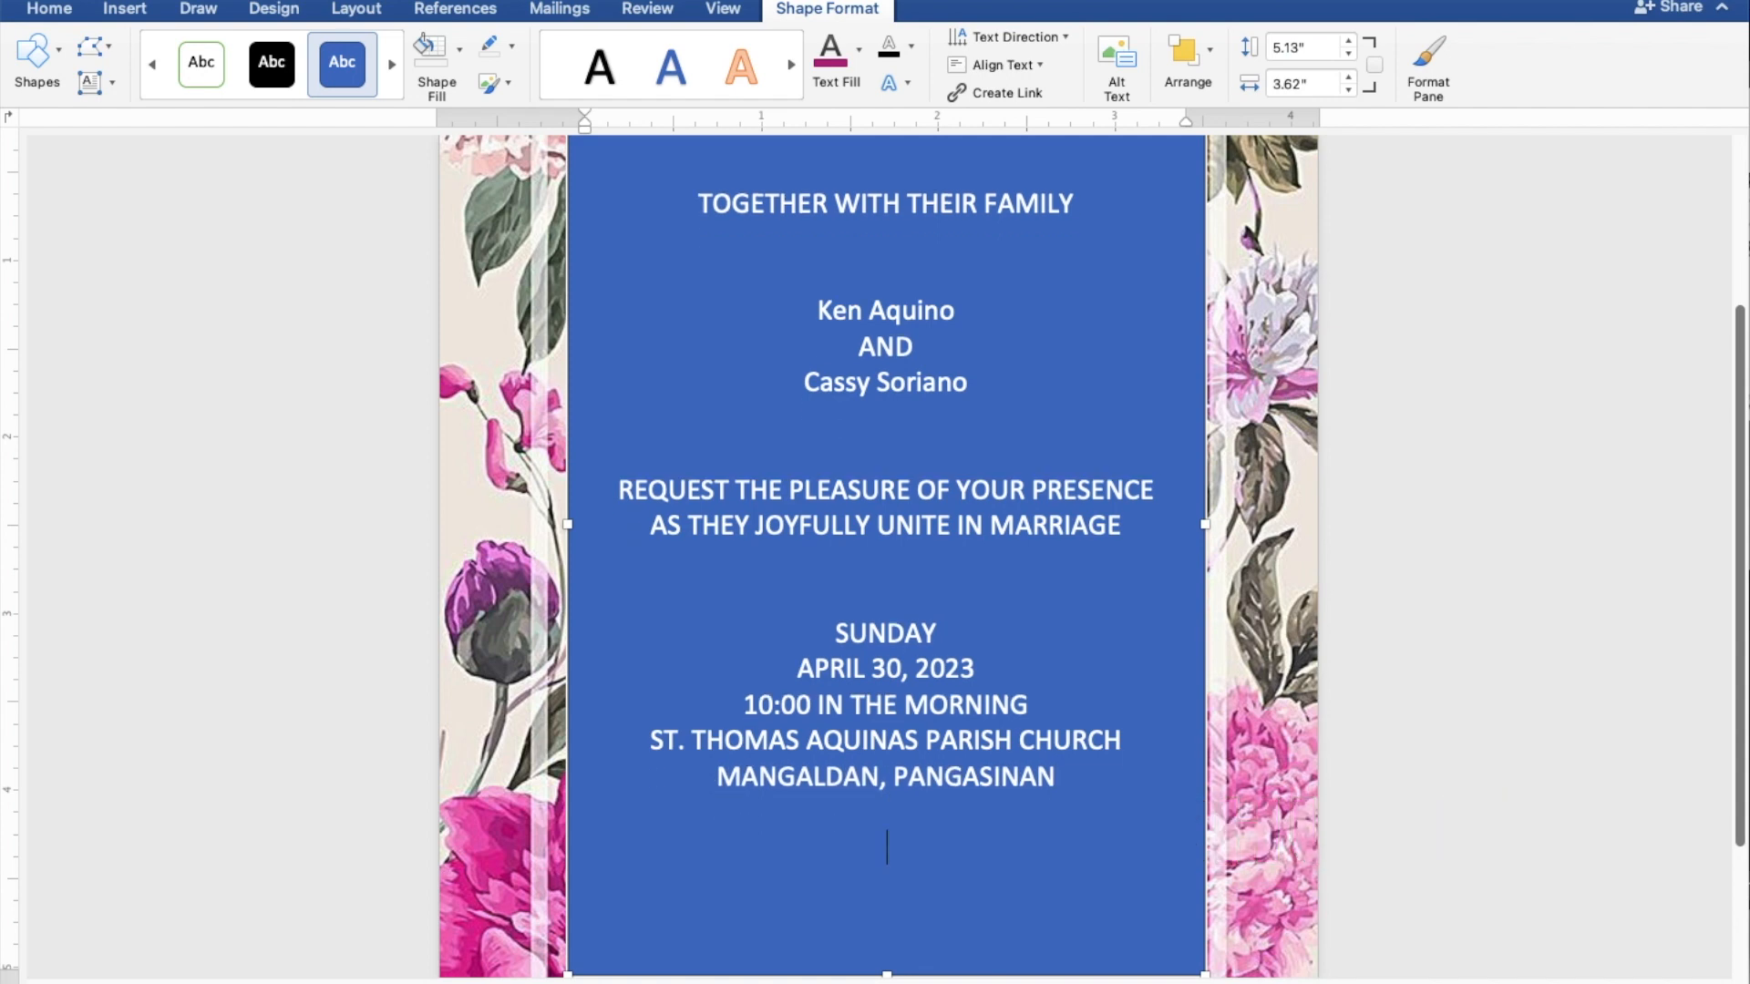
{"action": "key", "text": "Return"}
{"action": "type", "text": "Receptioj"}
{"action": "key", "text": "BackSpace"}
{"action": "type", "text": "n "}
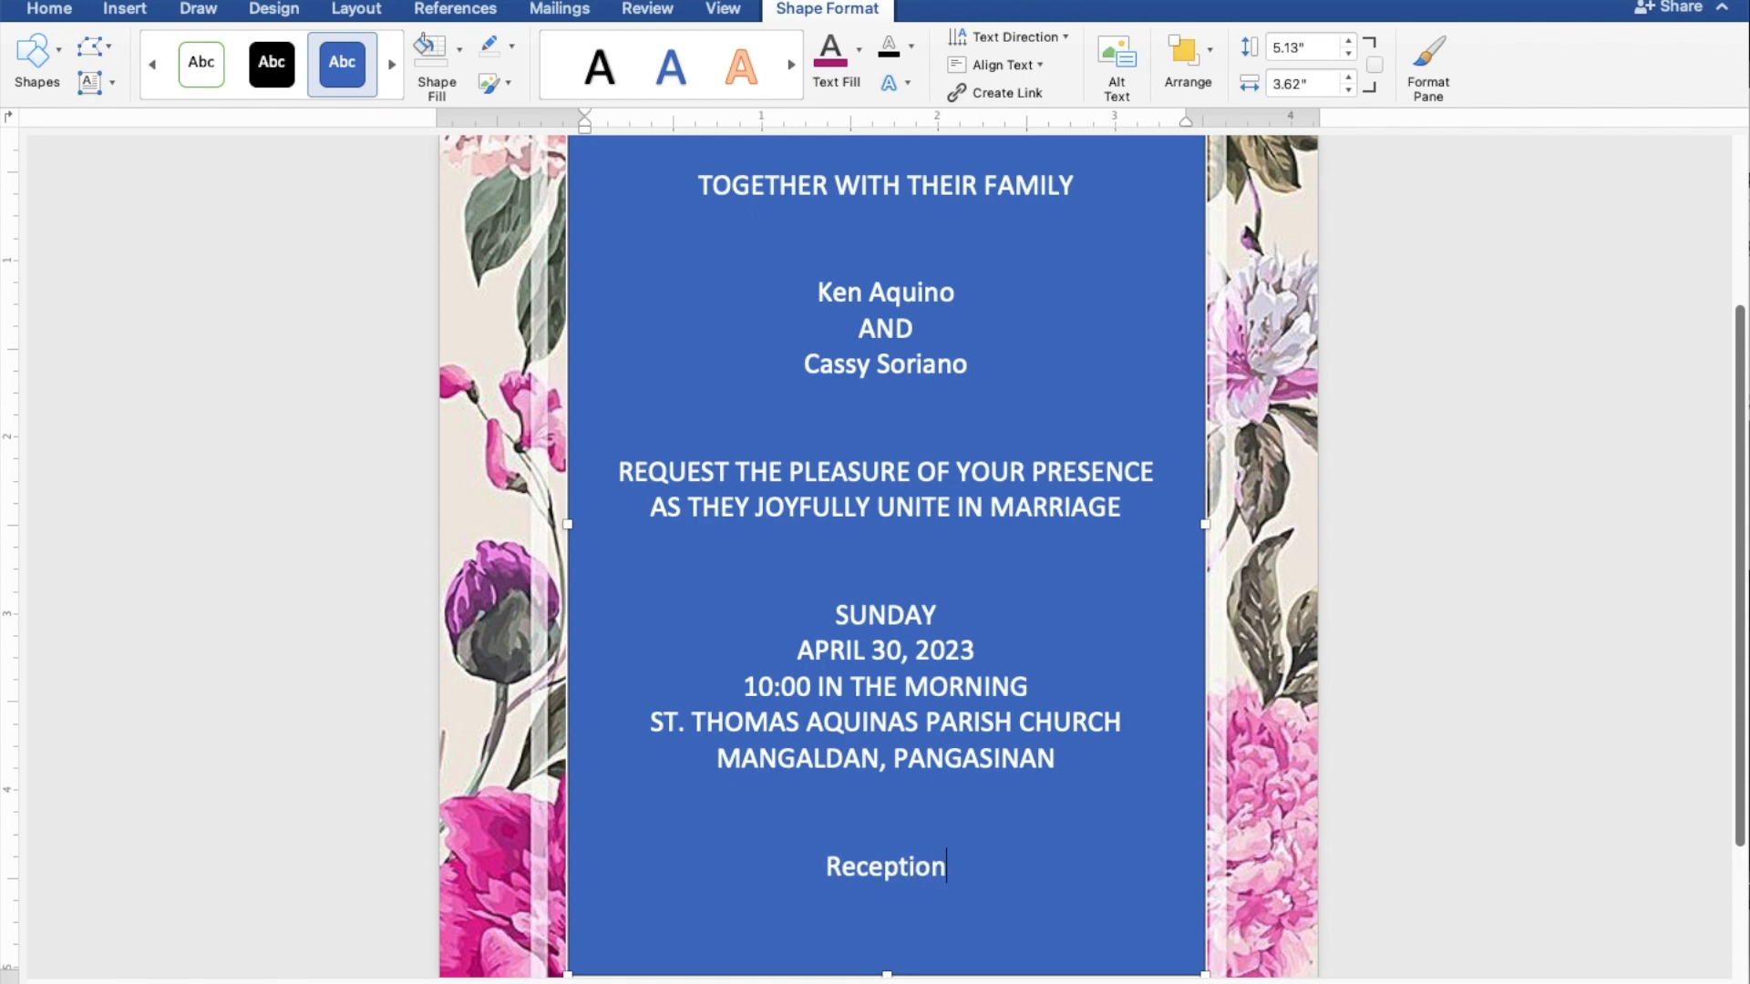
{"action": "type", "text": "to follow"}
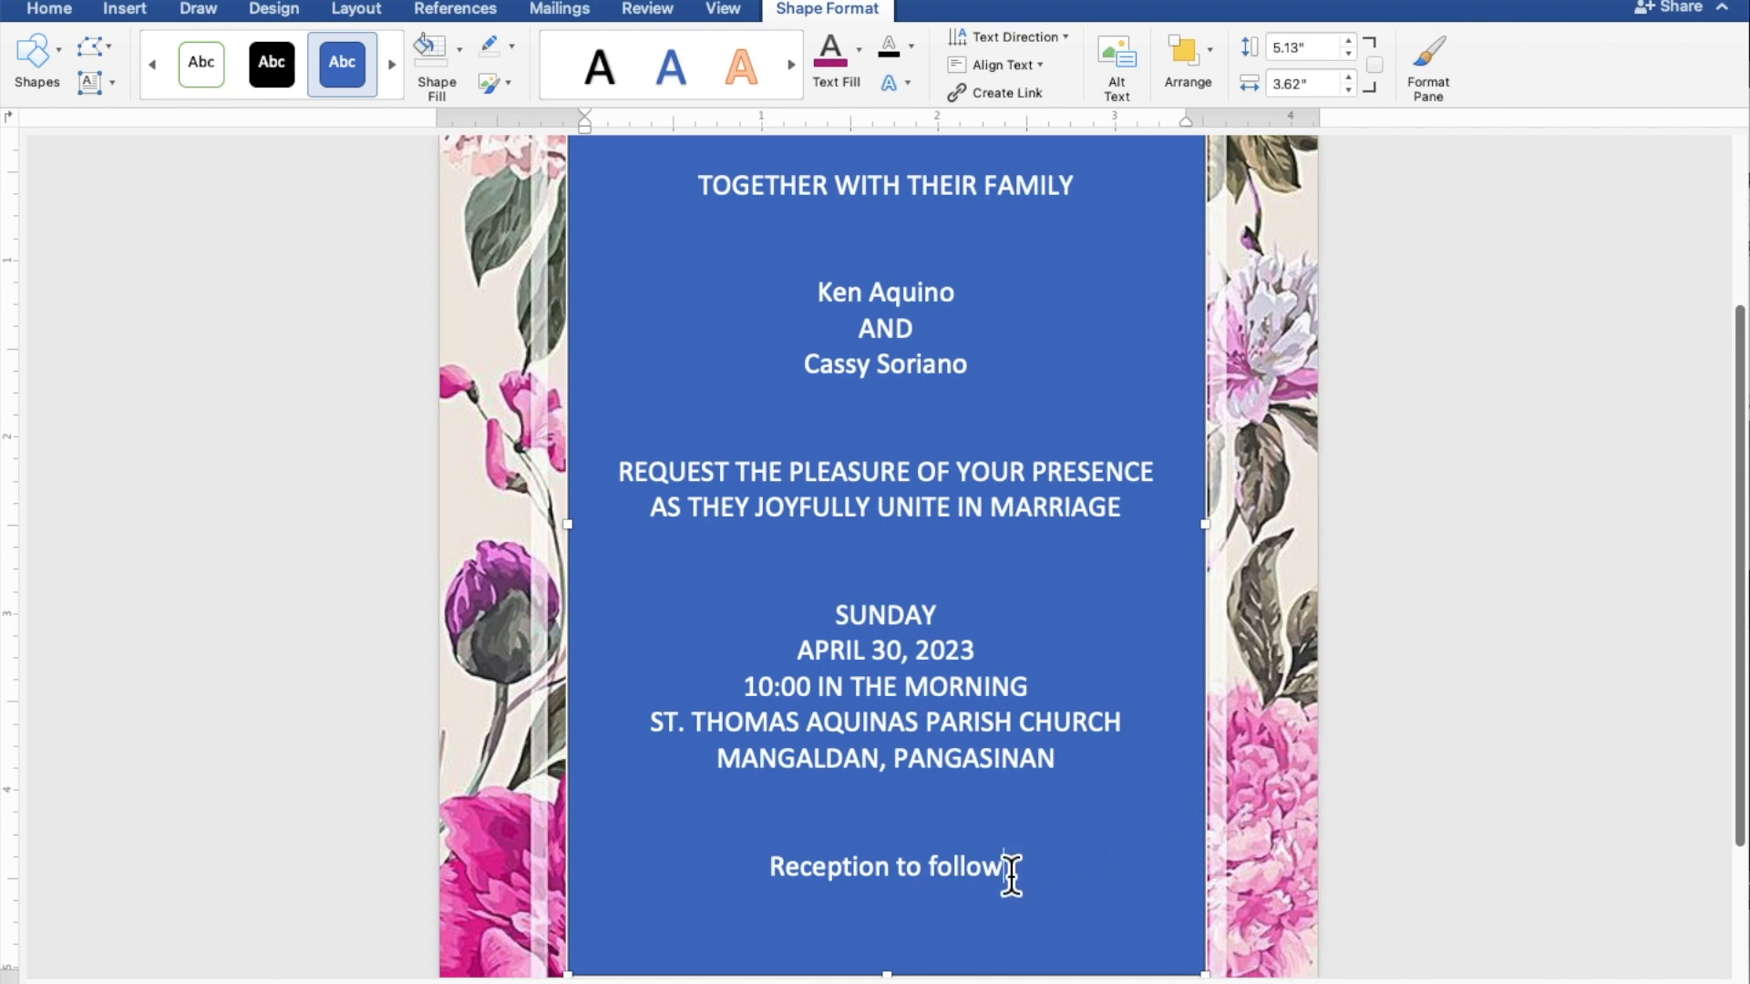
Step: Remove the text box's fill and outline, and colour all the invitation text magenta
{"action": "left_click_drag", "start_coordinate": [1011, 879], "coordinate": [696, 201]}
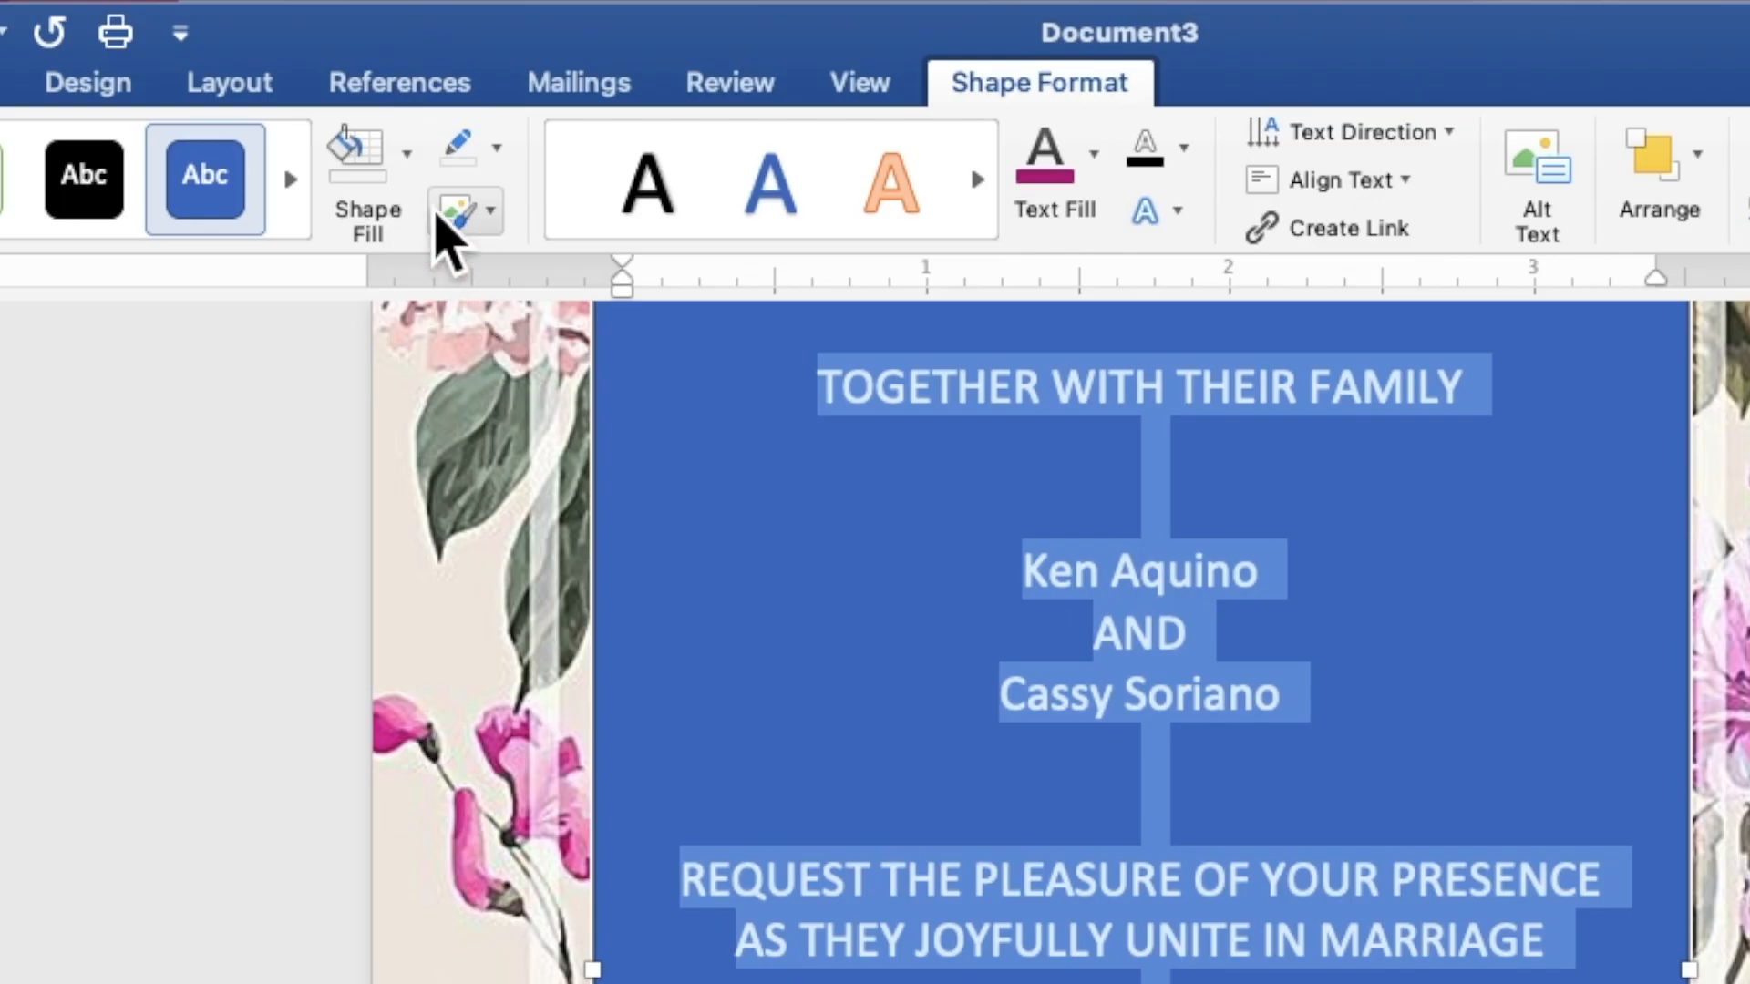
{"action": "left_click", "coordinate": [410, 169]}
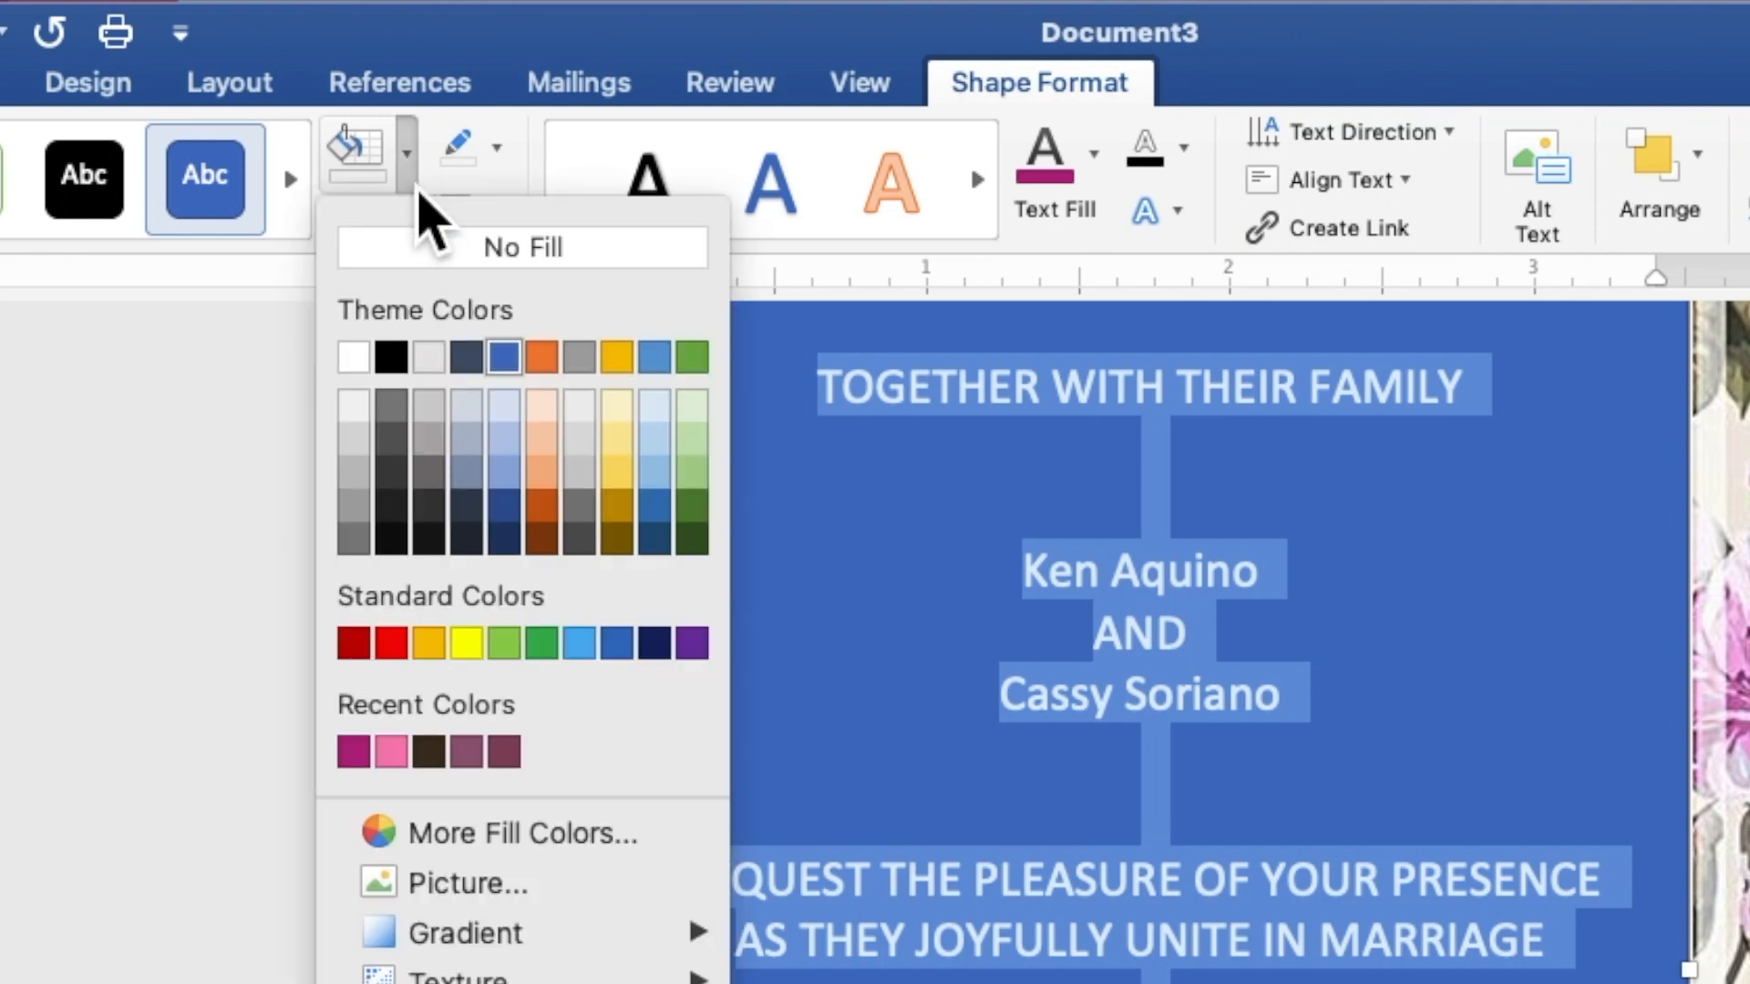
{"action": "left_click", "coordinate": [428, 263]}
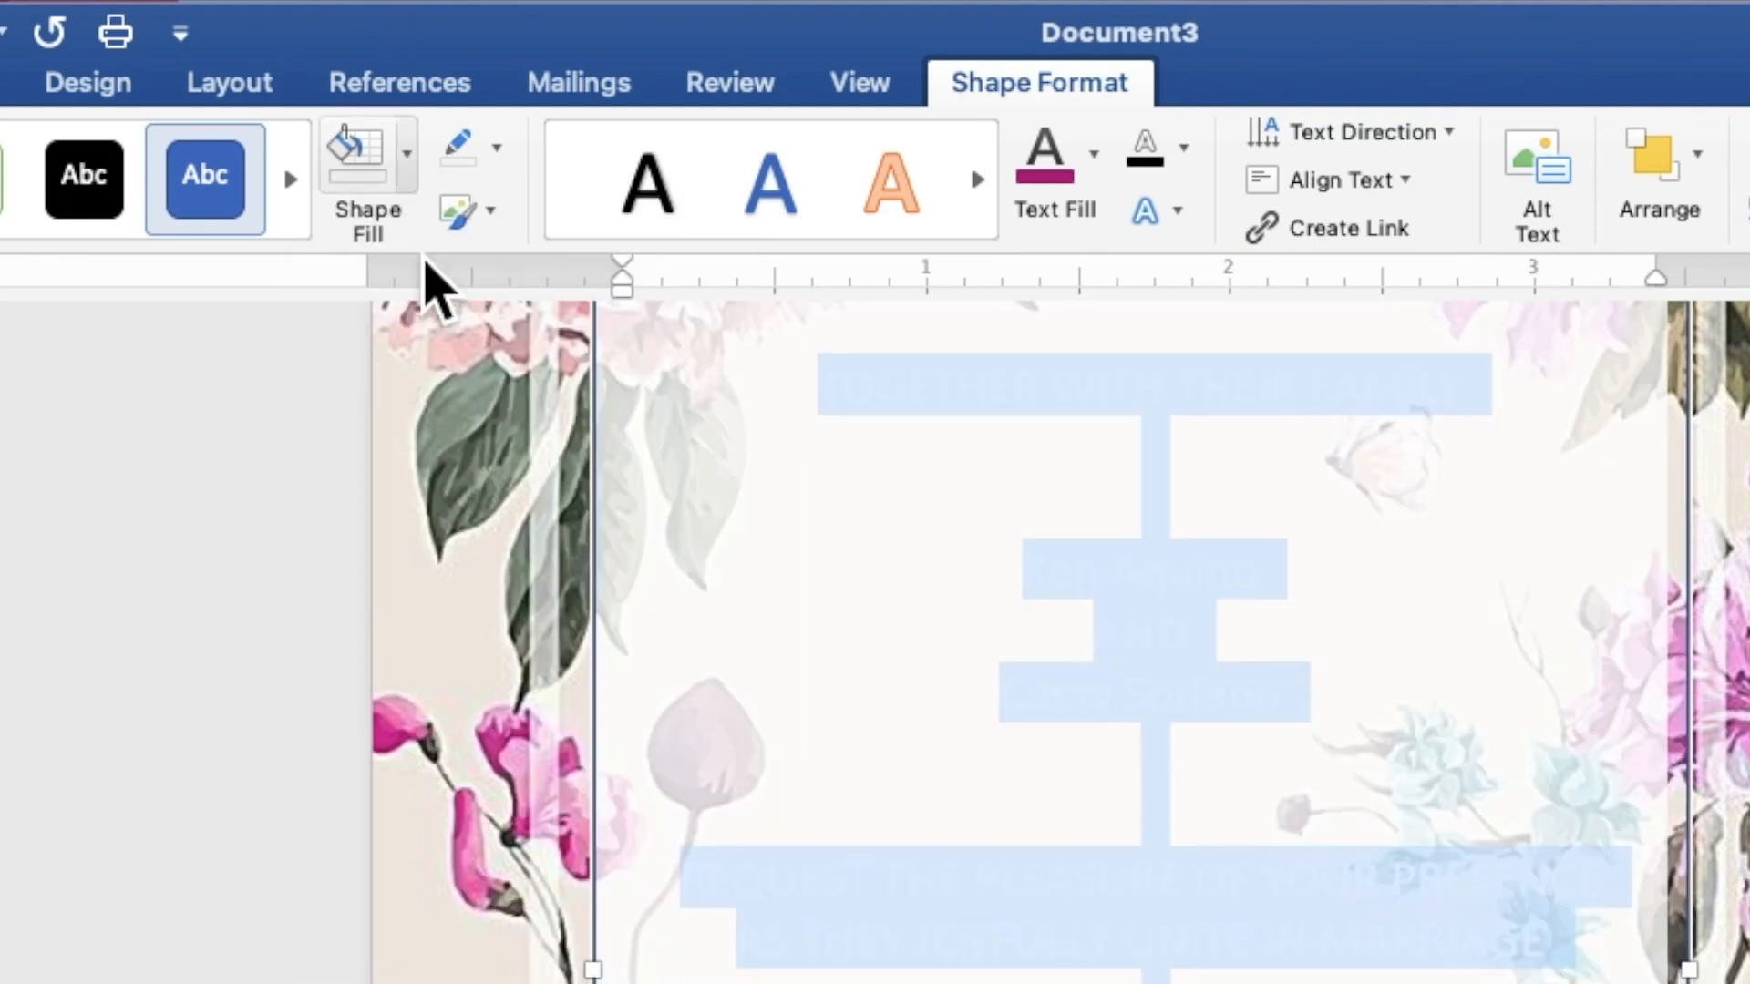
{"action": "left_click", "coordinate": [496, 149]}
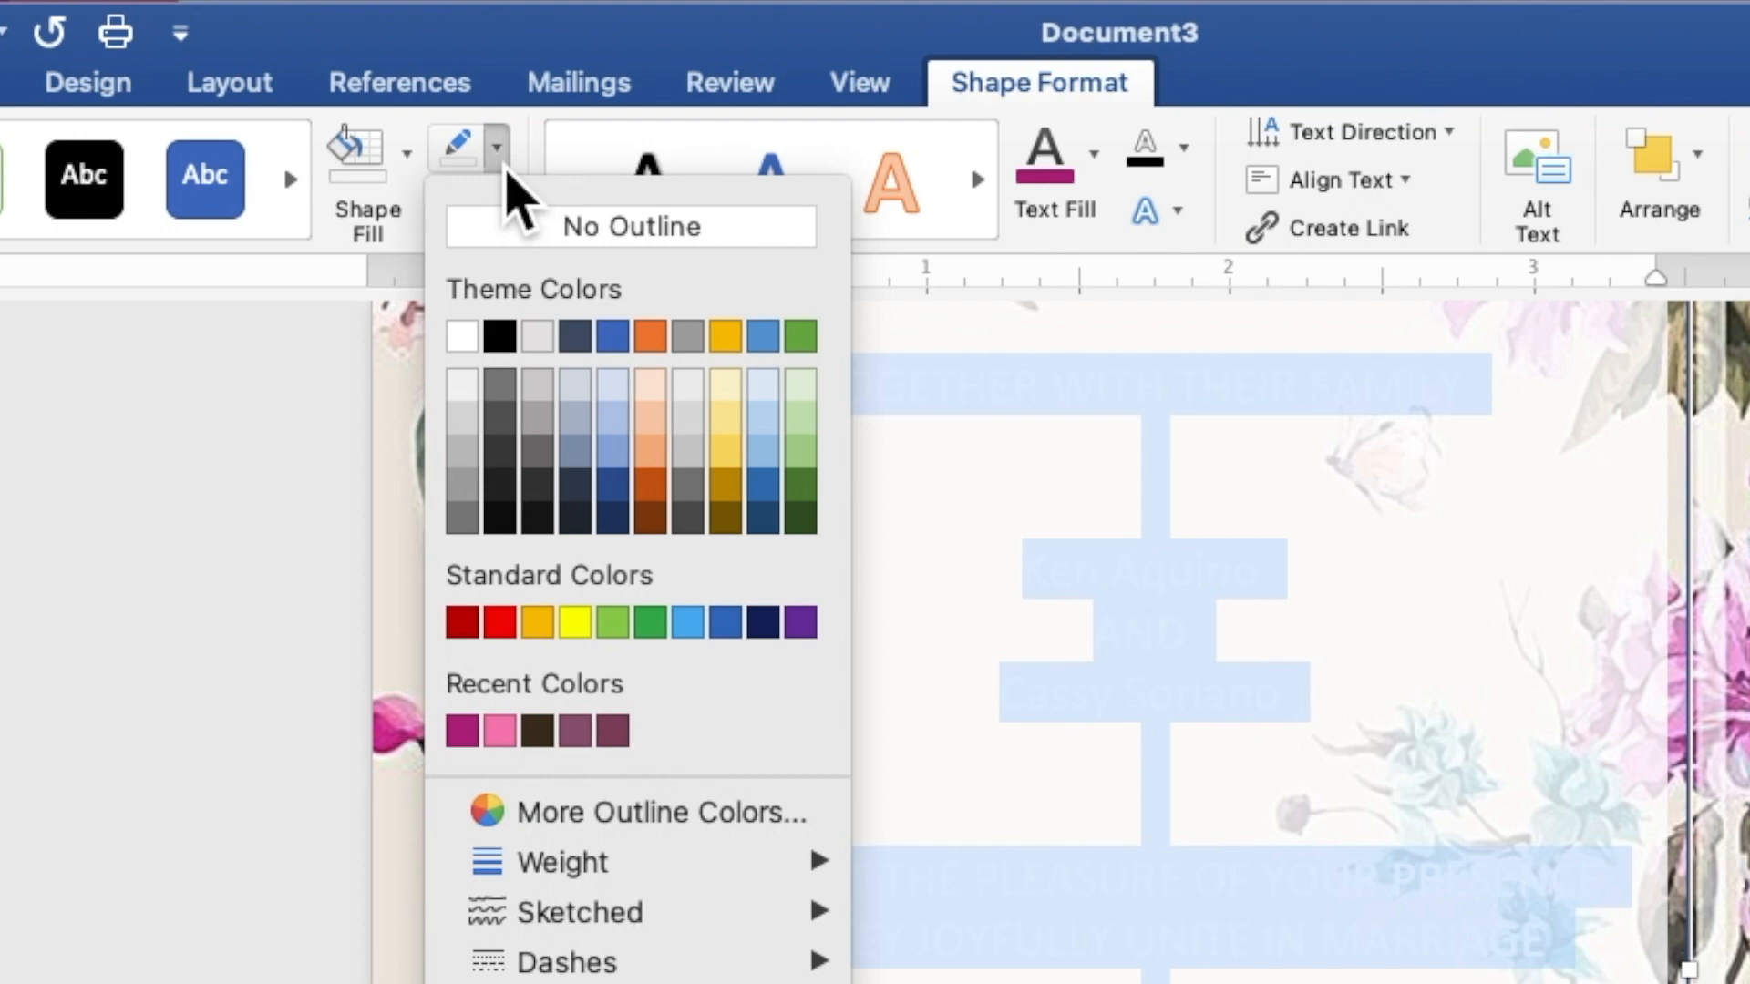
{"action": "left_click", "coordinate": [534, 264]}
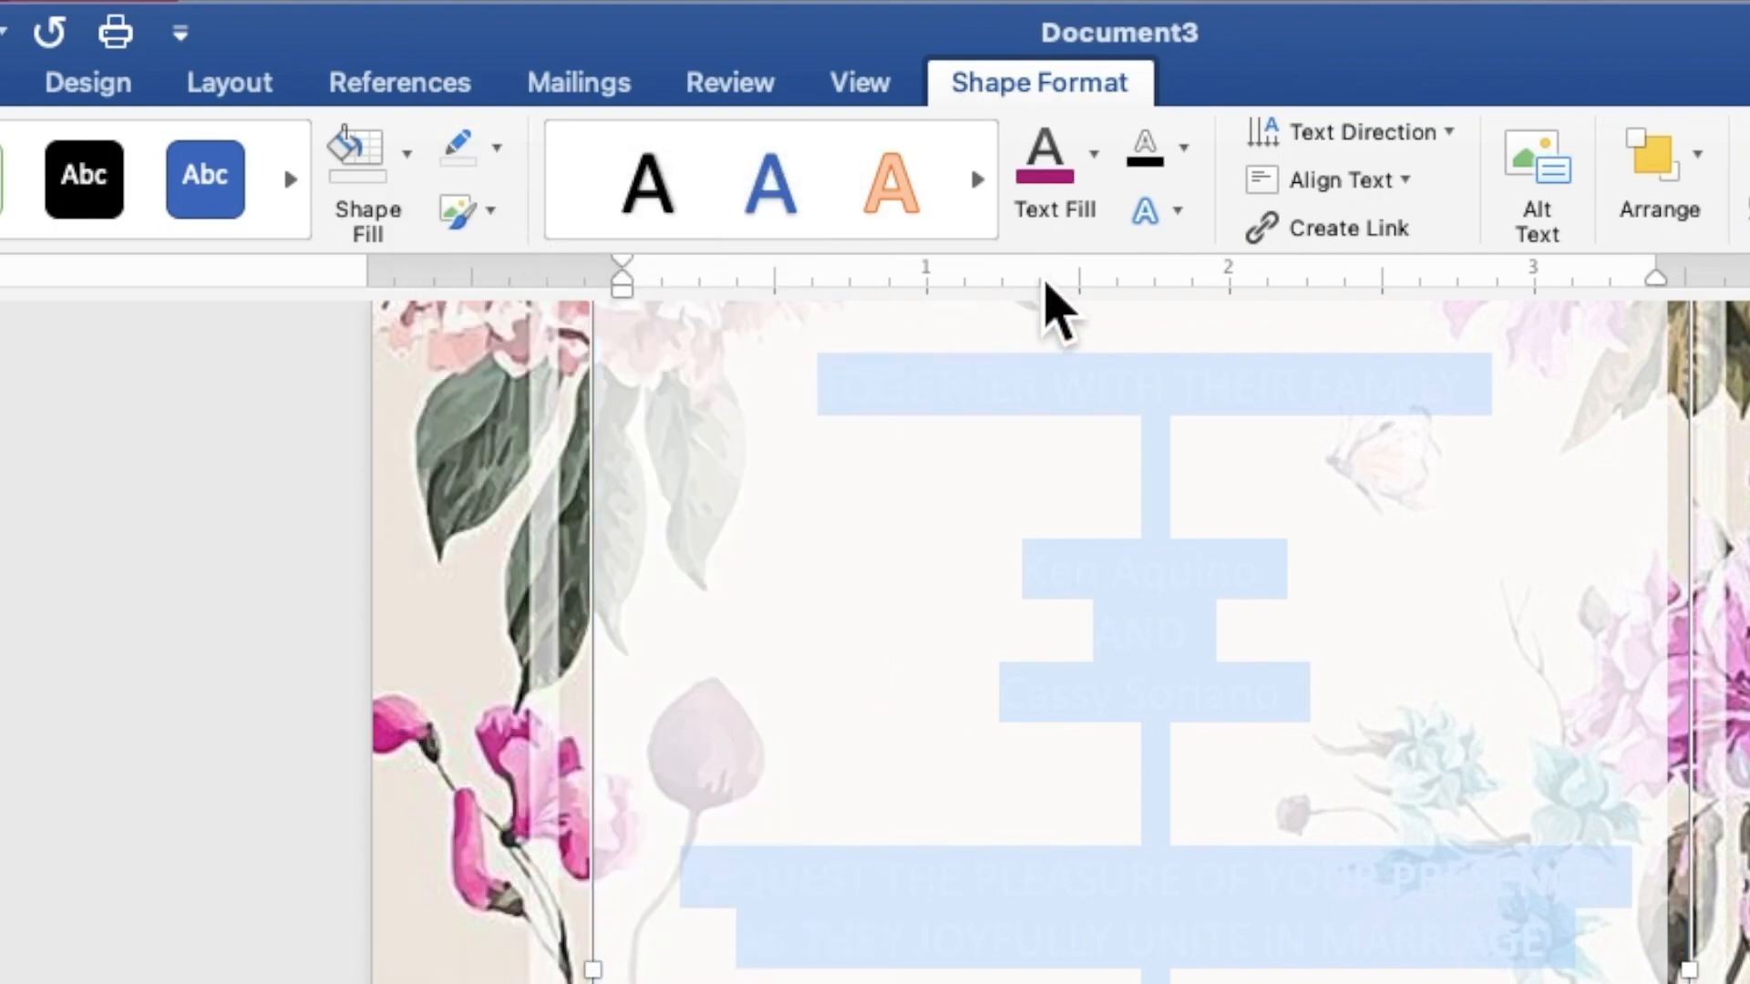
{"action": "left_click", "coordinate": [1101, 193]}
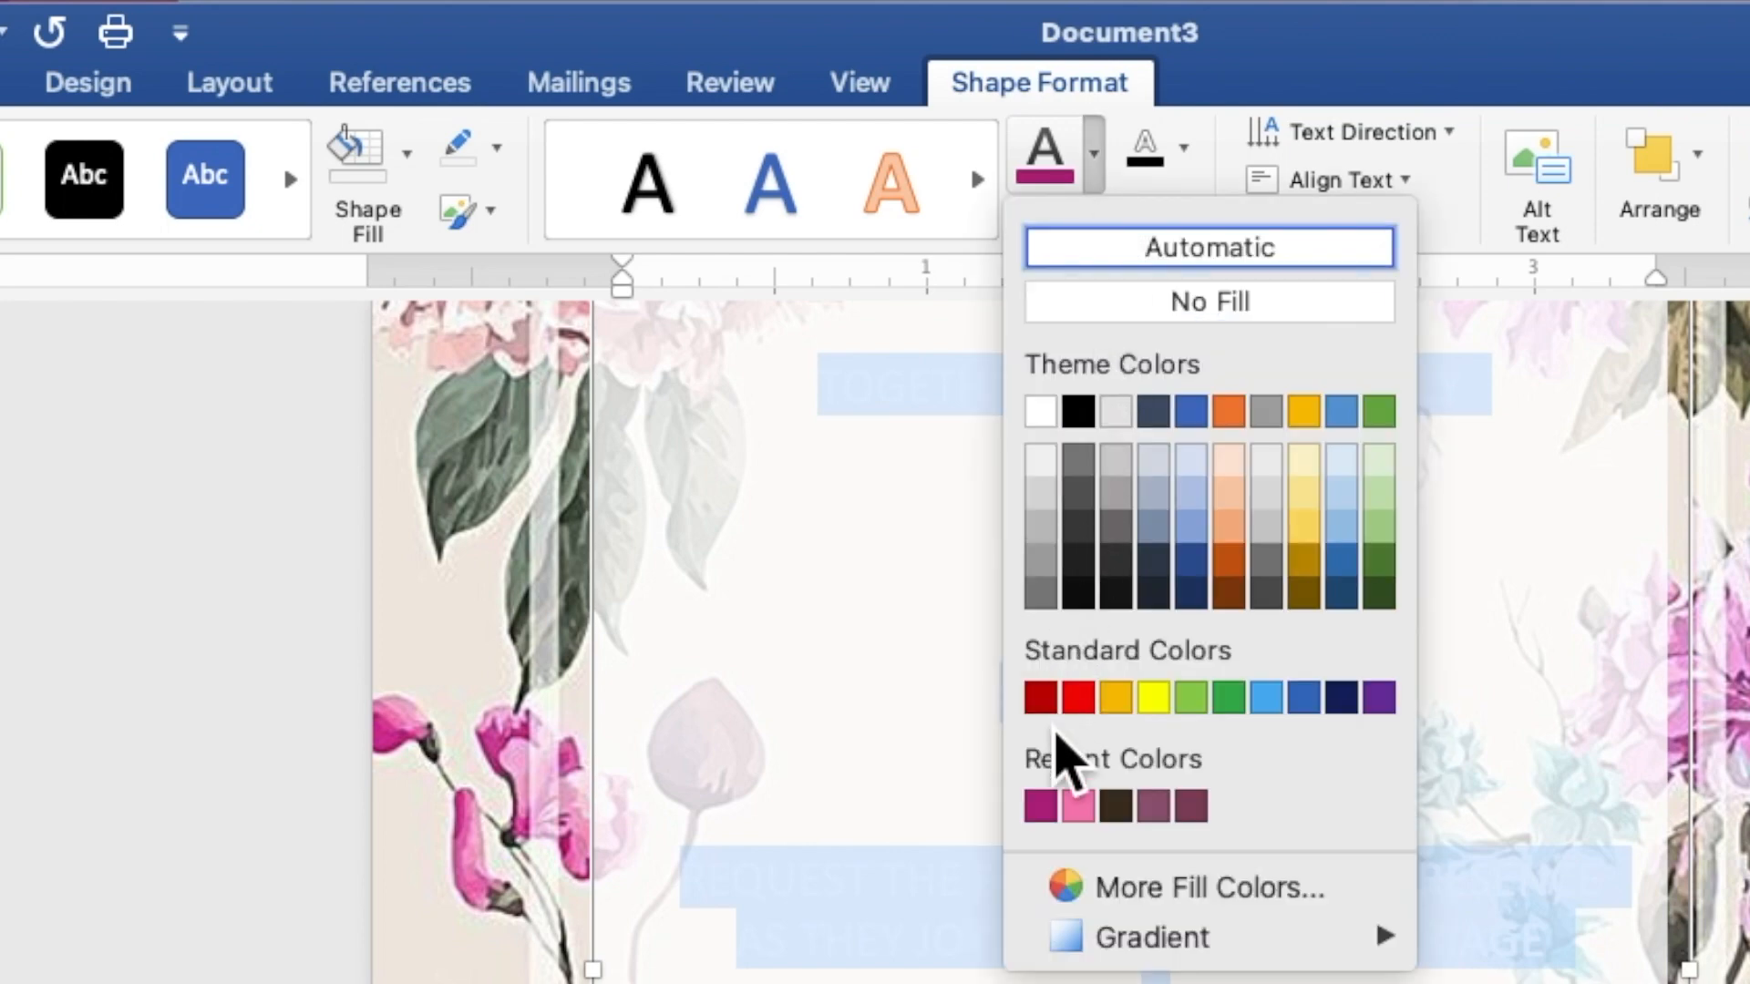
{"action": "left_click", "coordinate": [1040, 806]}
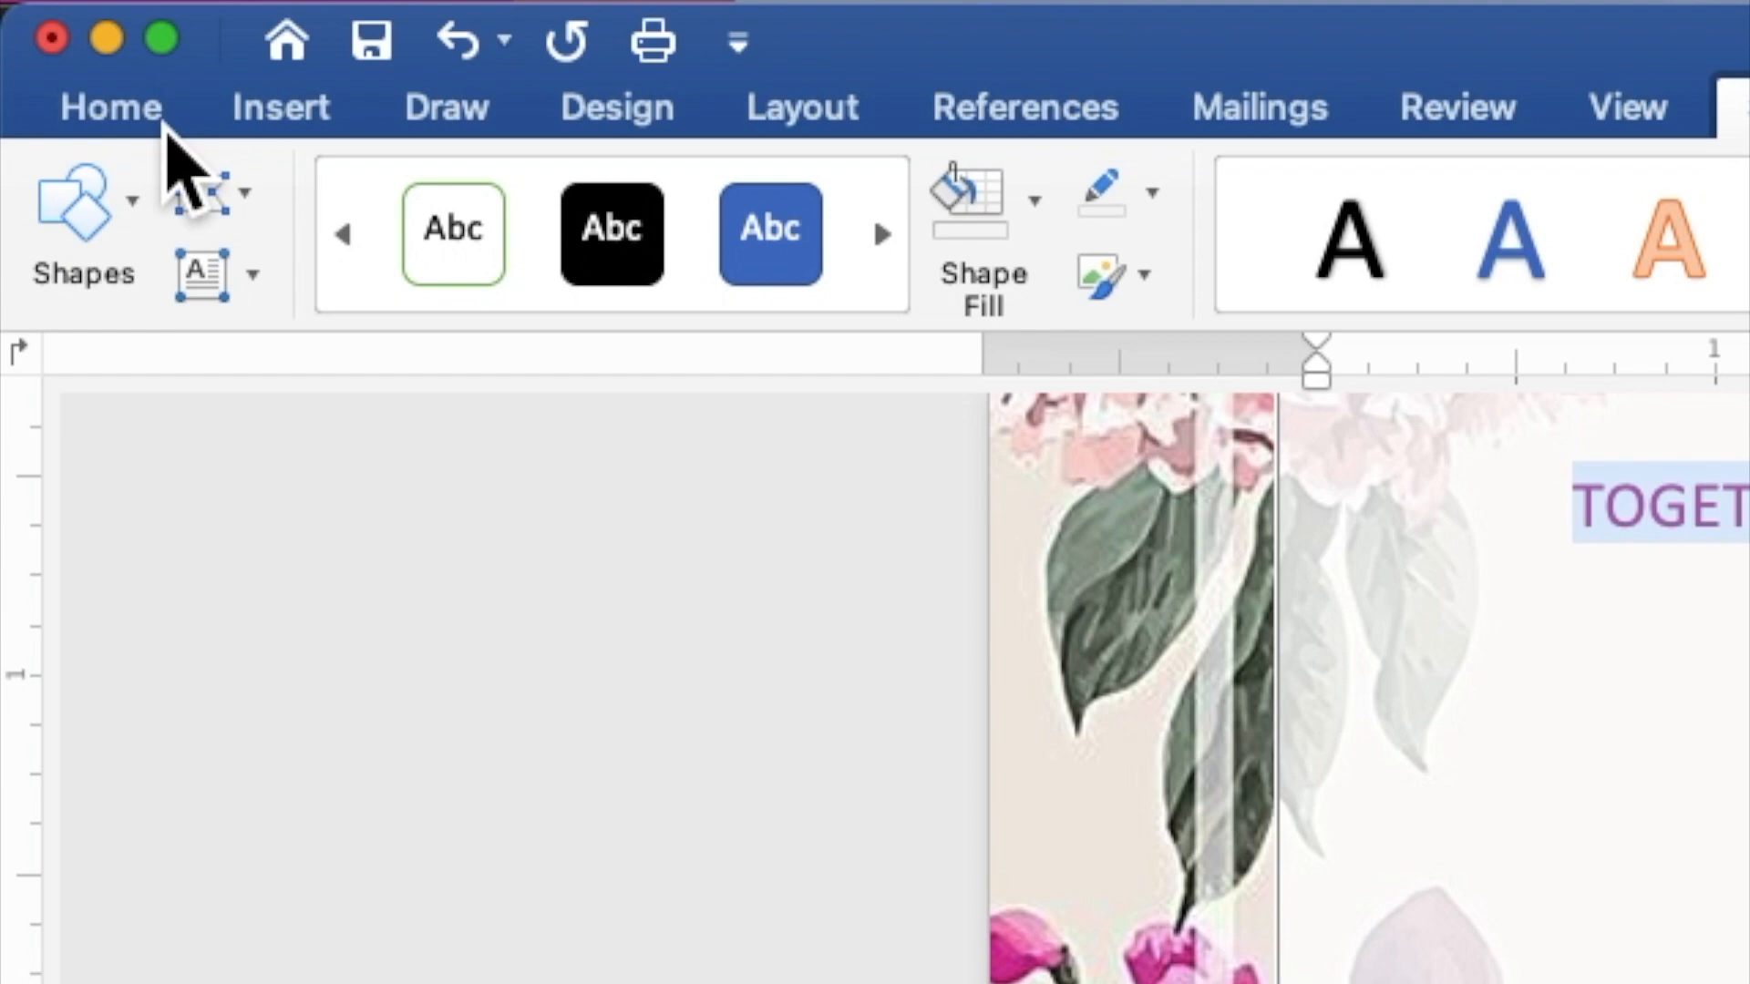
Step: Format all the invitation text as Times New Roman, 9 pt
{"action": "left_click", "coordinate": [137, 107]}
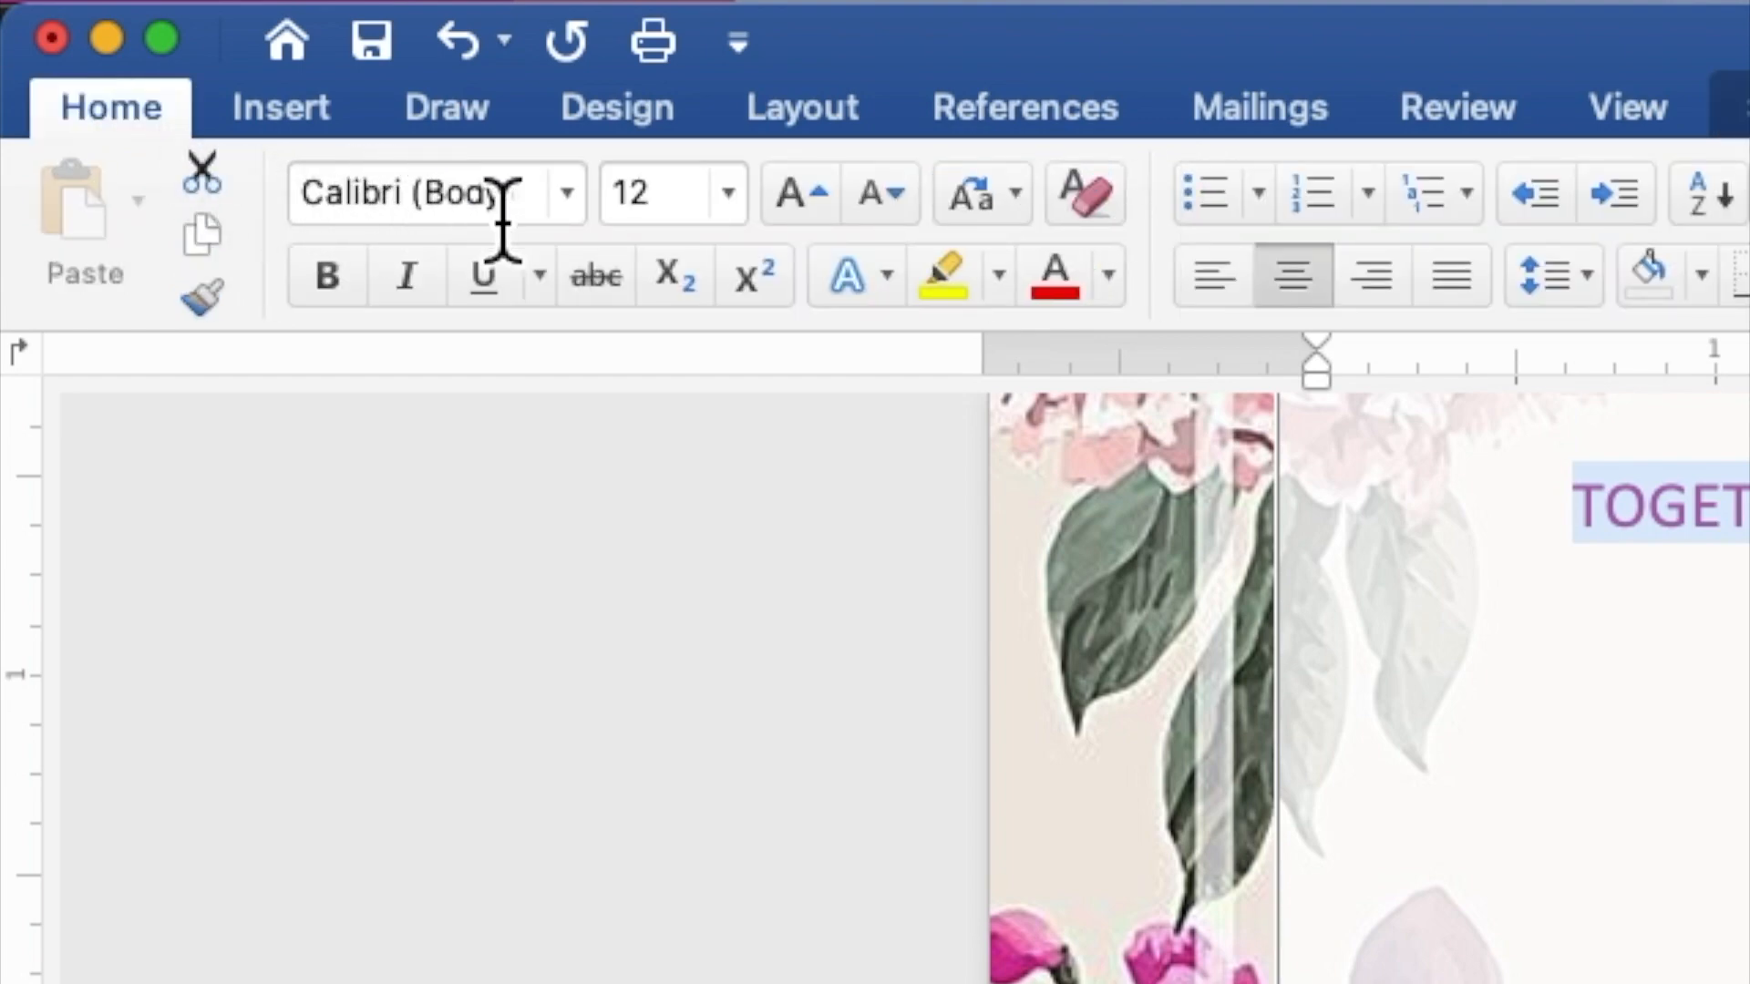
{"action": "left_click", "coordinate": [576, 214]}
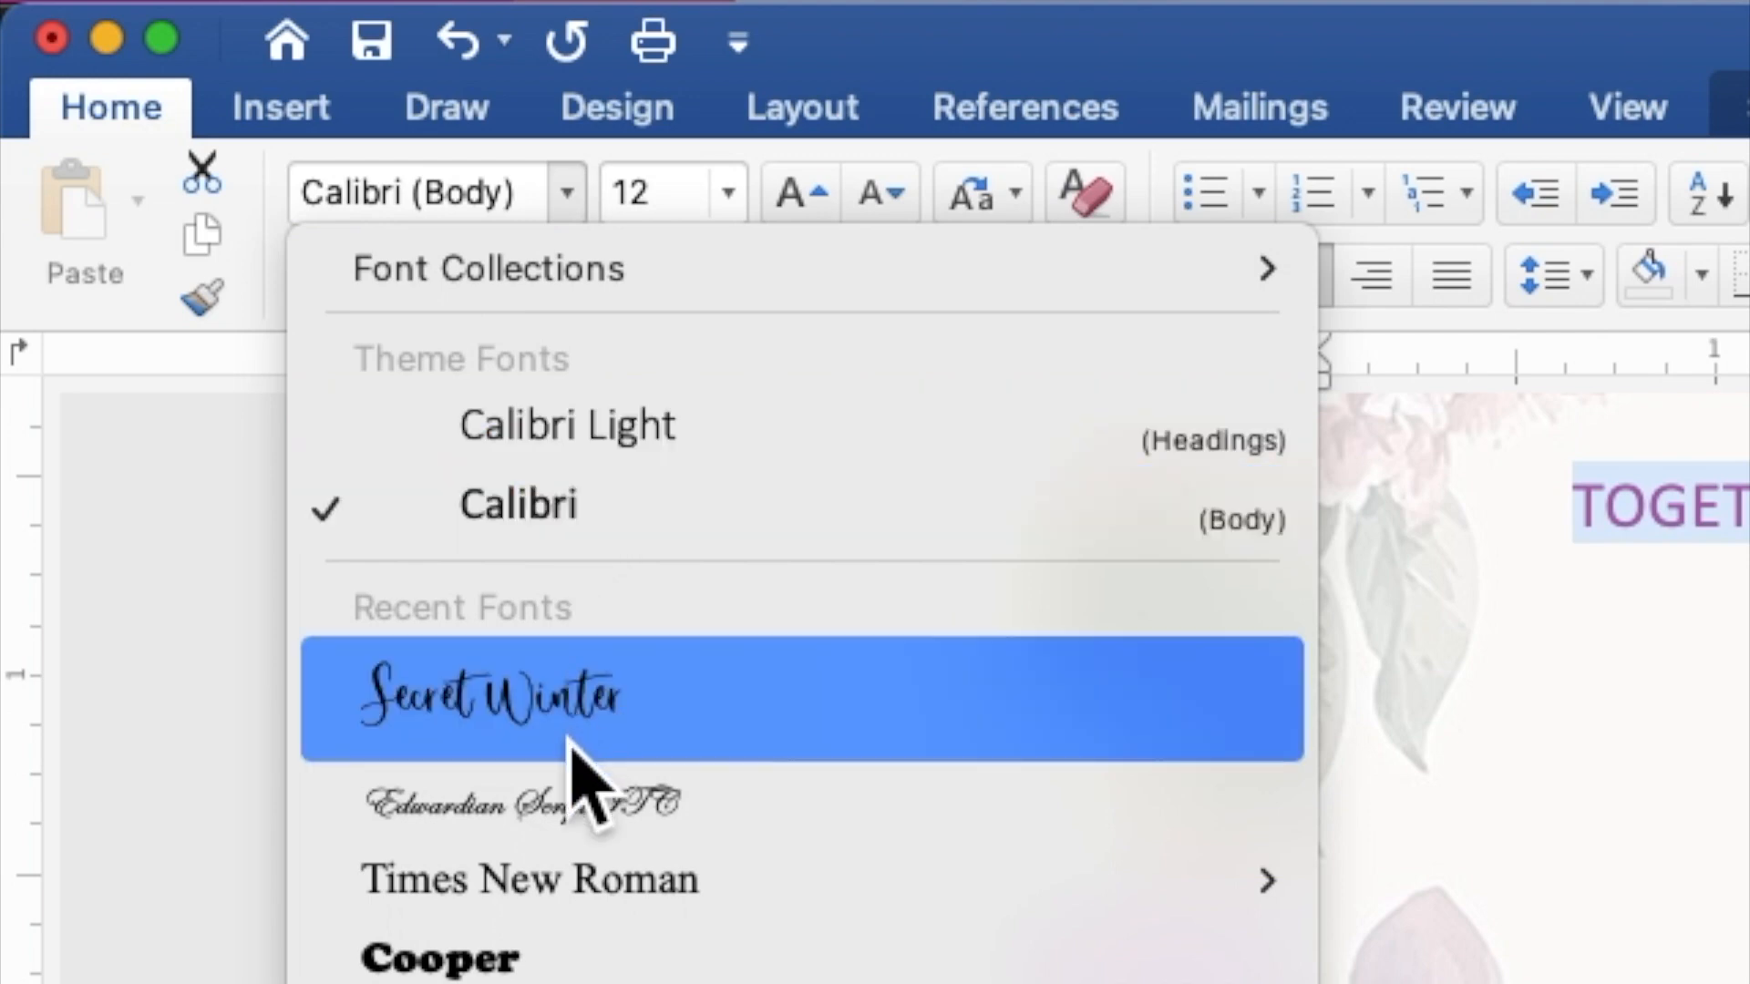
{"action": "left_click", "coordinate": [544, 877]}
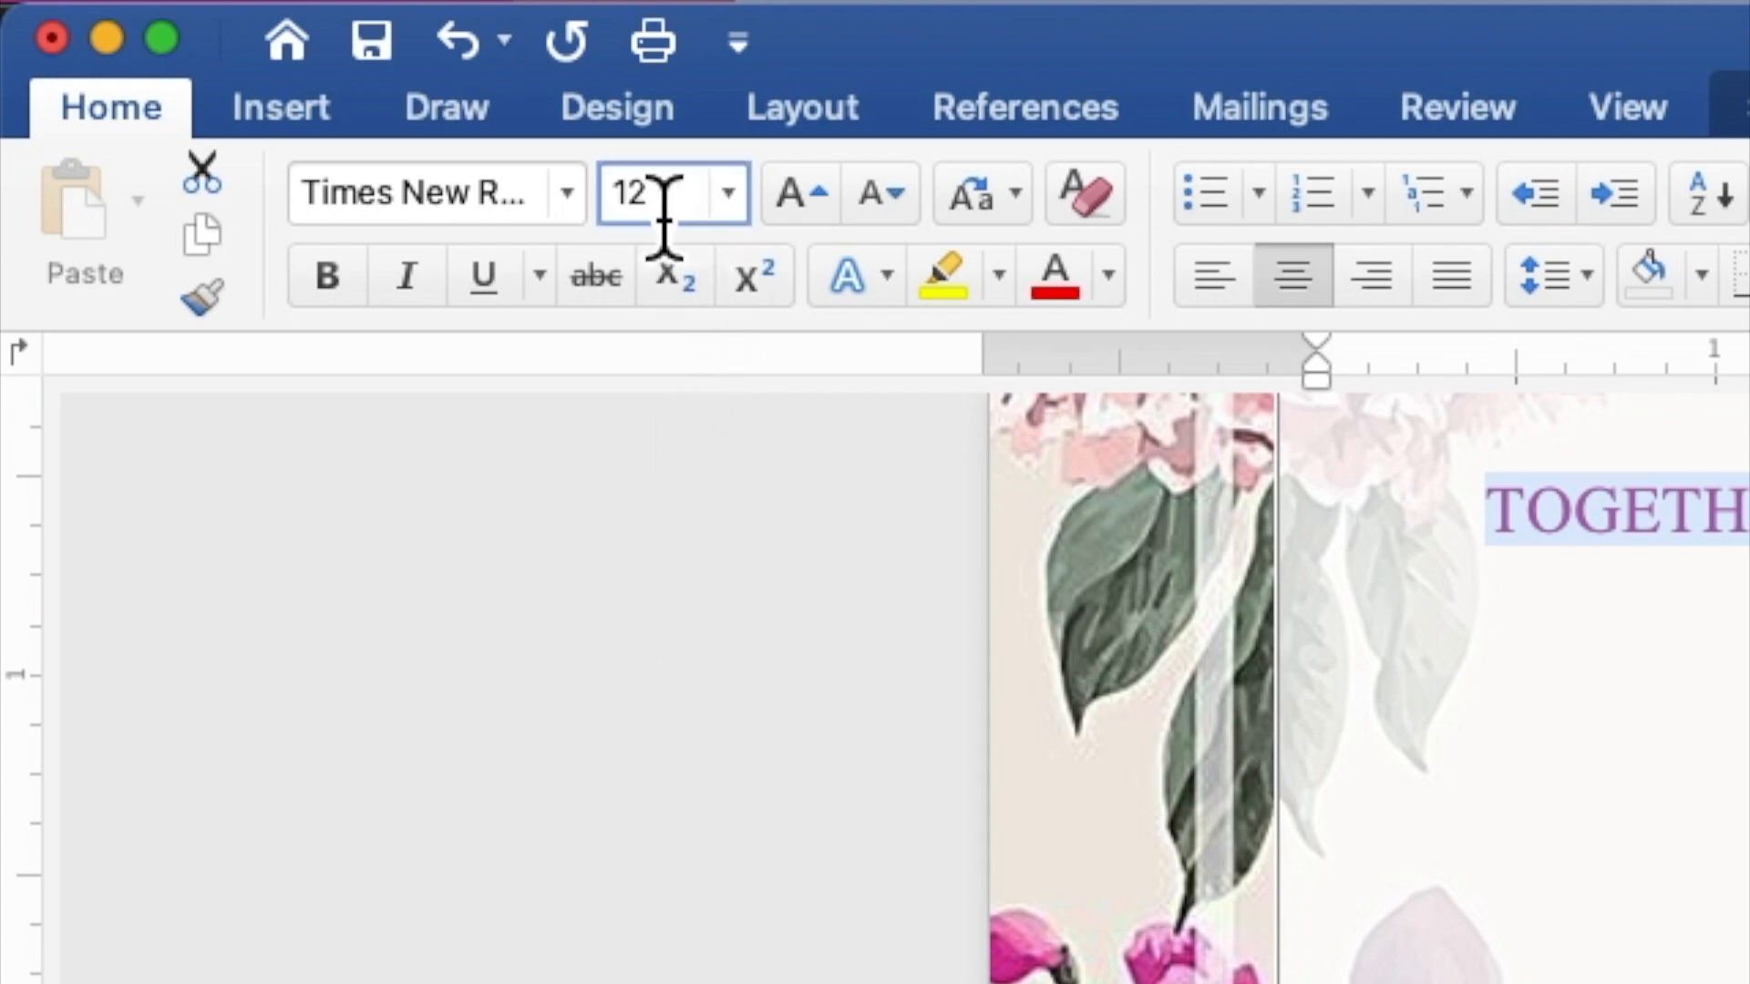
{"action": "left_click", "coordinate": [625, 203]}
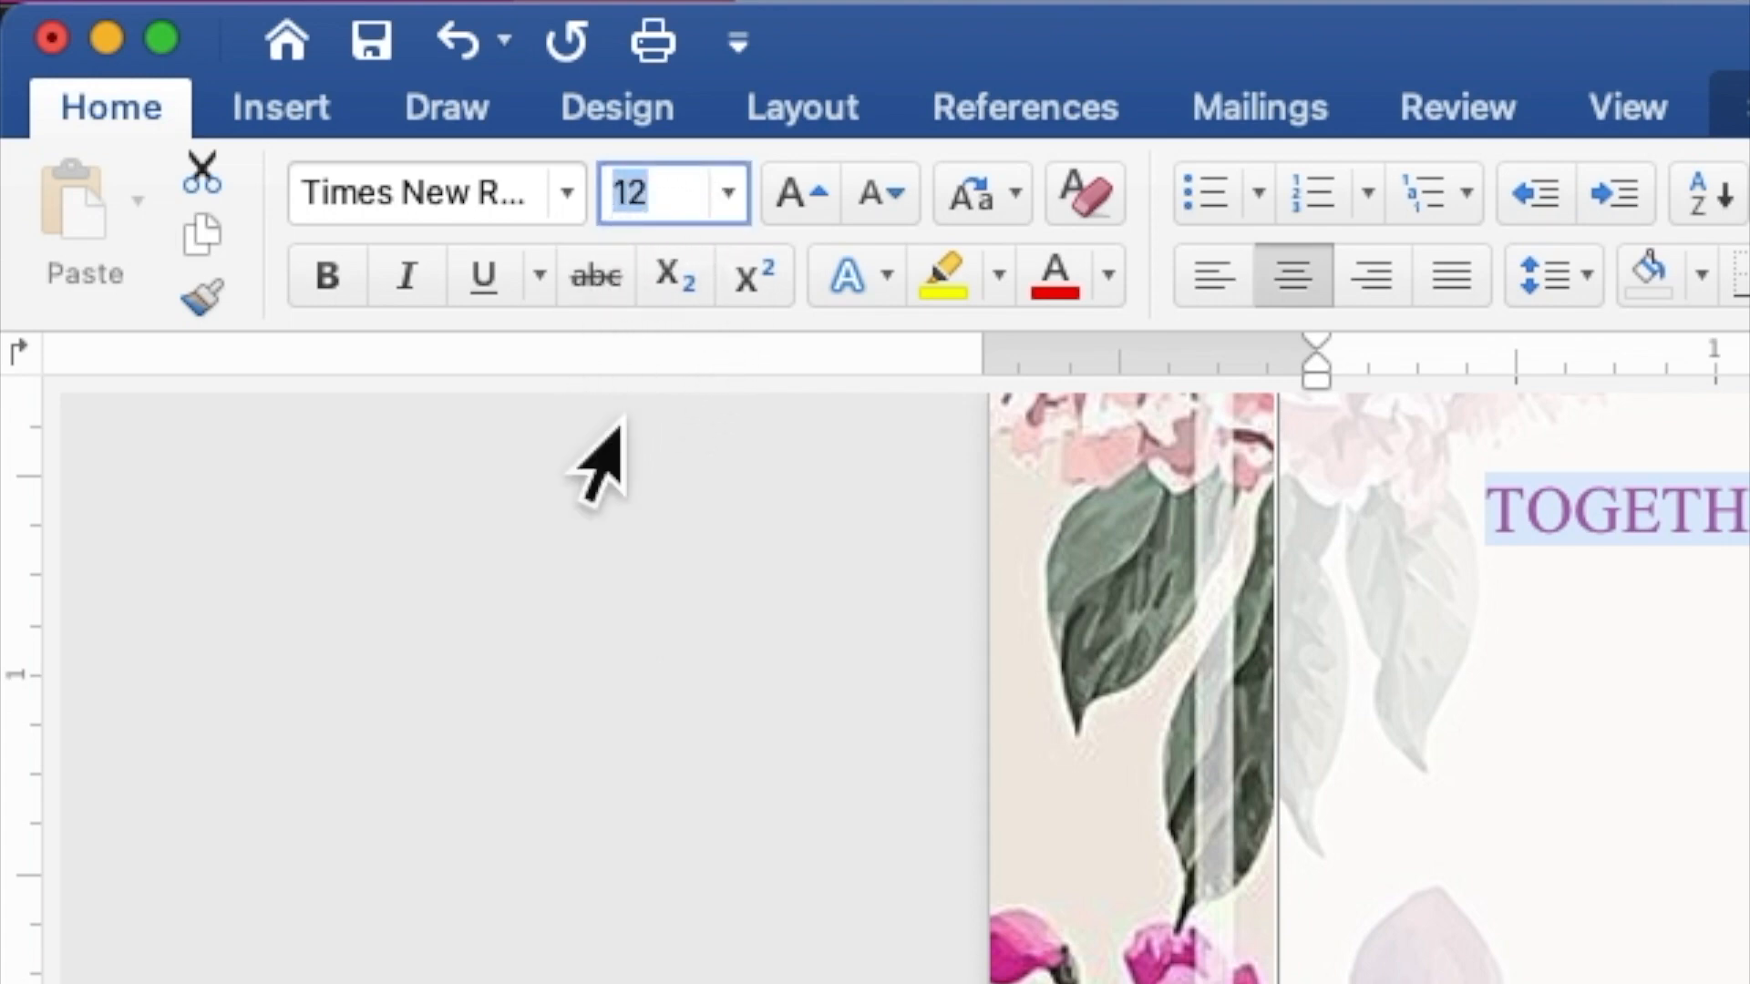
{"action": "type", "text": "9"}
{"action": "key", "text": "Return"}
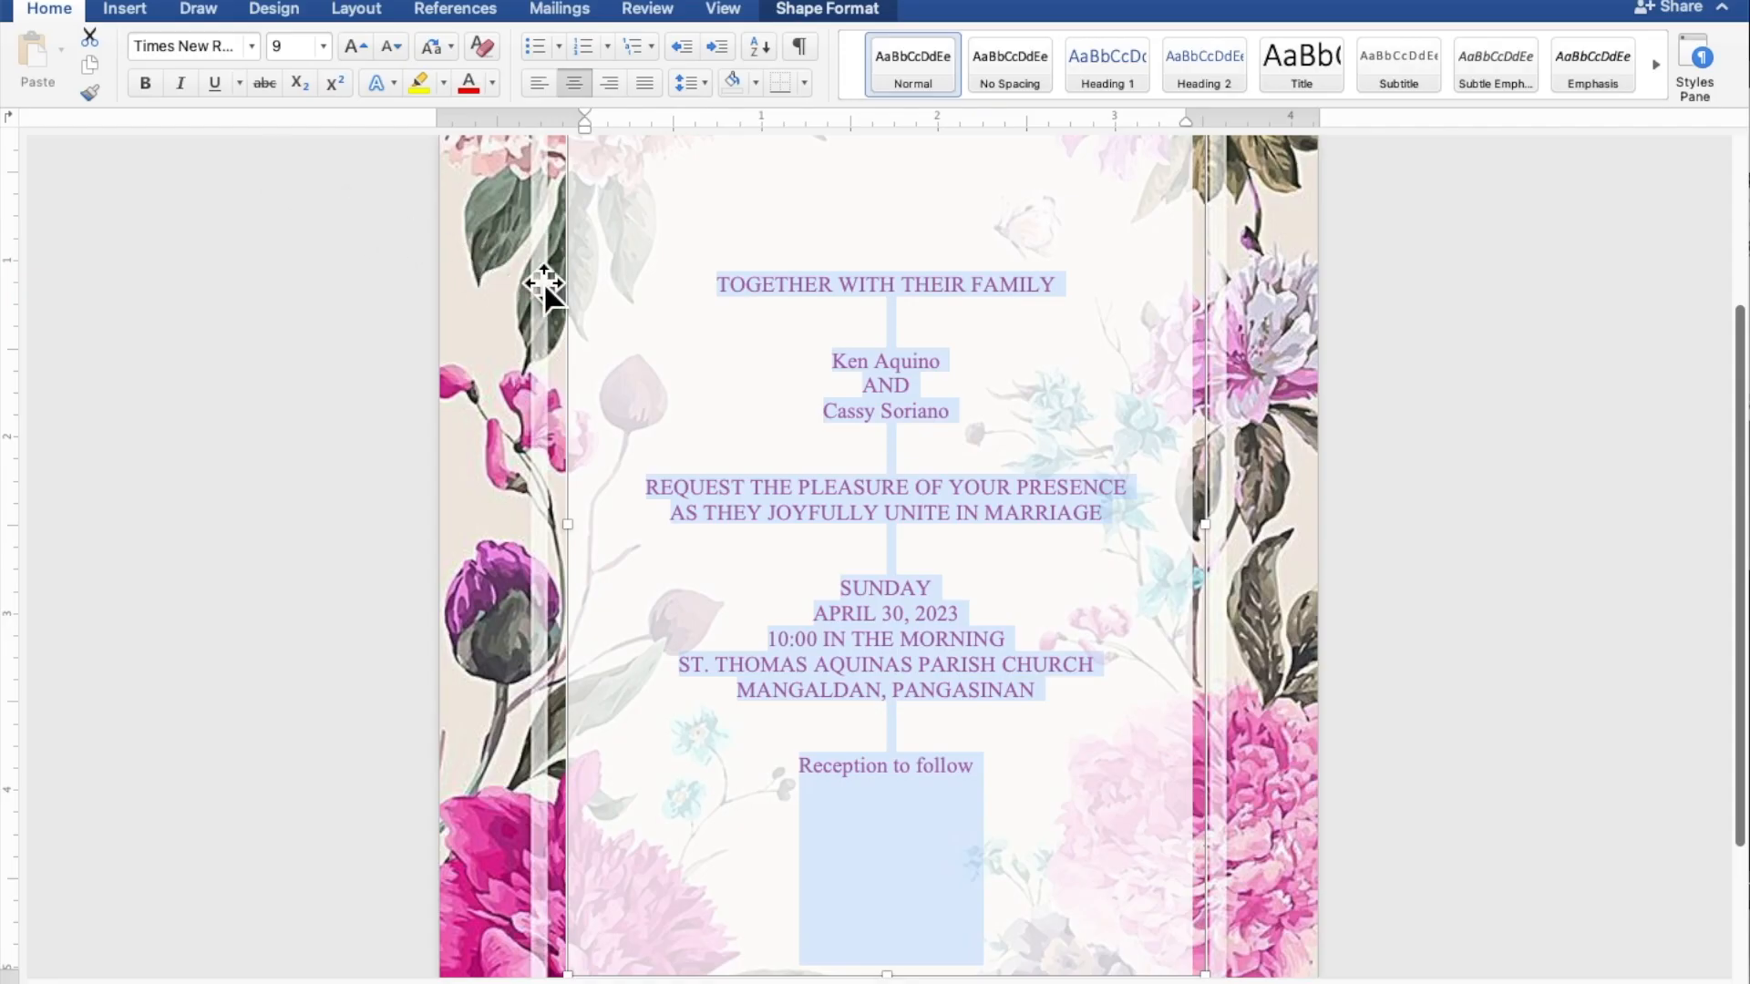
Step: Format both names and the 'Reception to follow' line in Secret Winter at 12 pt
{"action": "left_click_drag", "start_coordinate": [955, 370], "coordinate": [824, 368]}
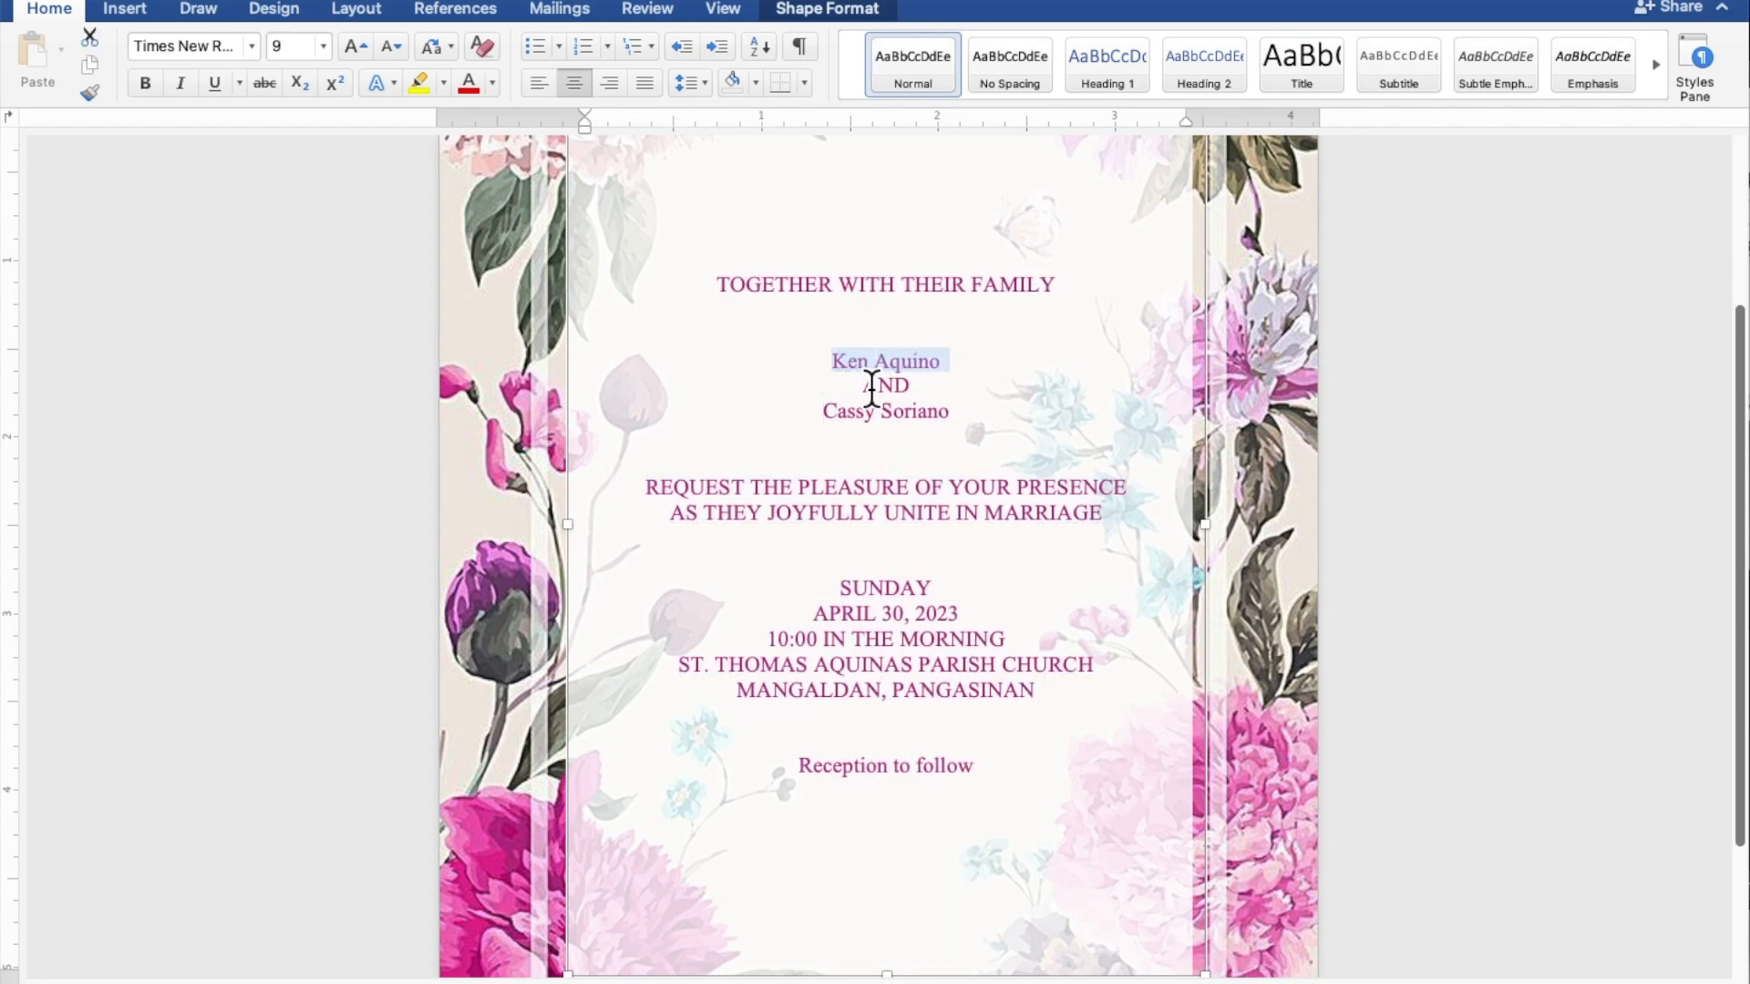
{"action": "left_click_drag", "start_coordinate": [965, 422], "coordinate": [858, 422]}
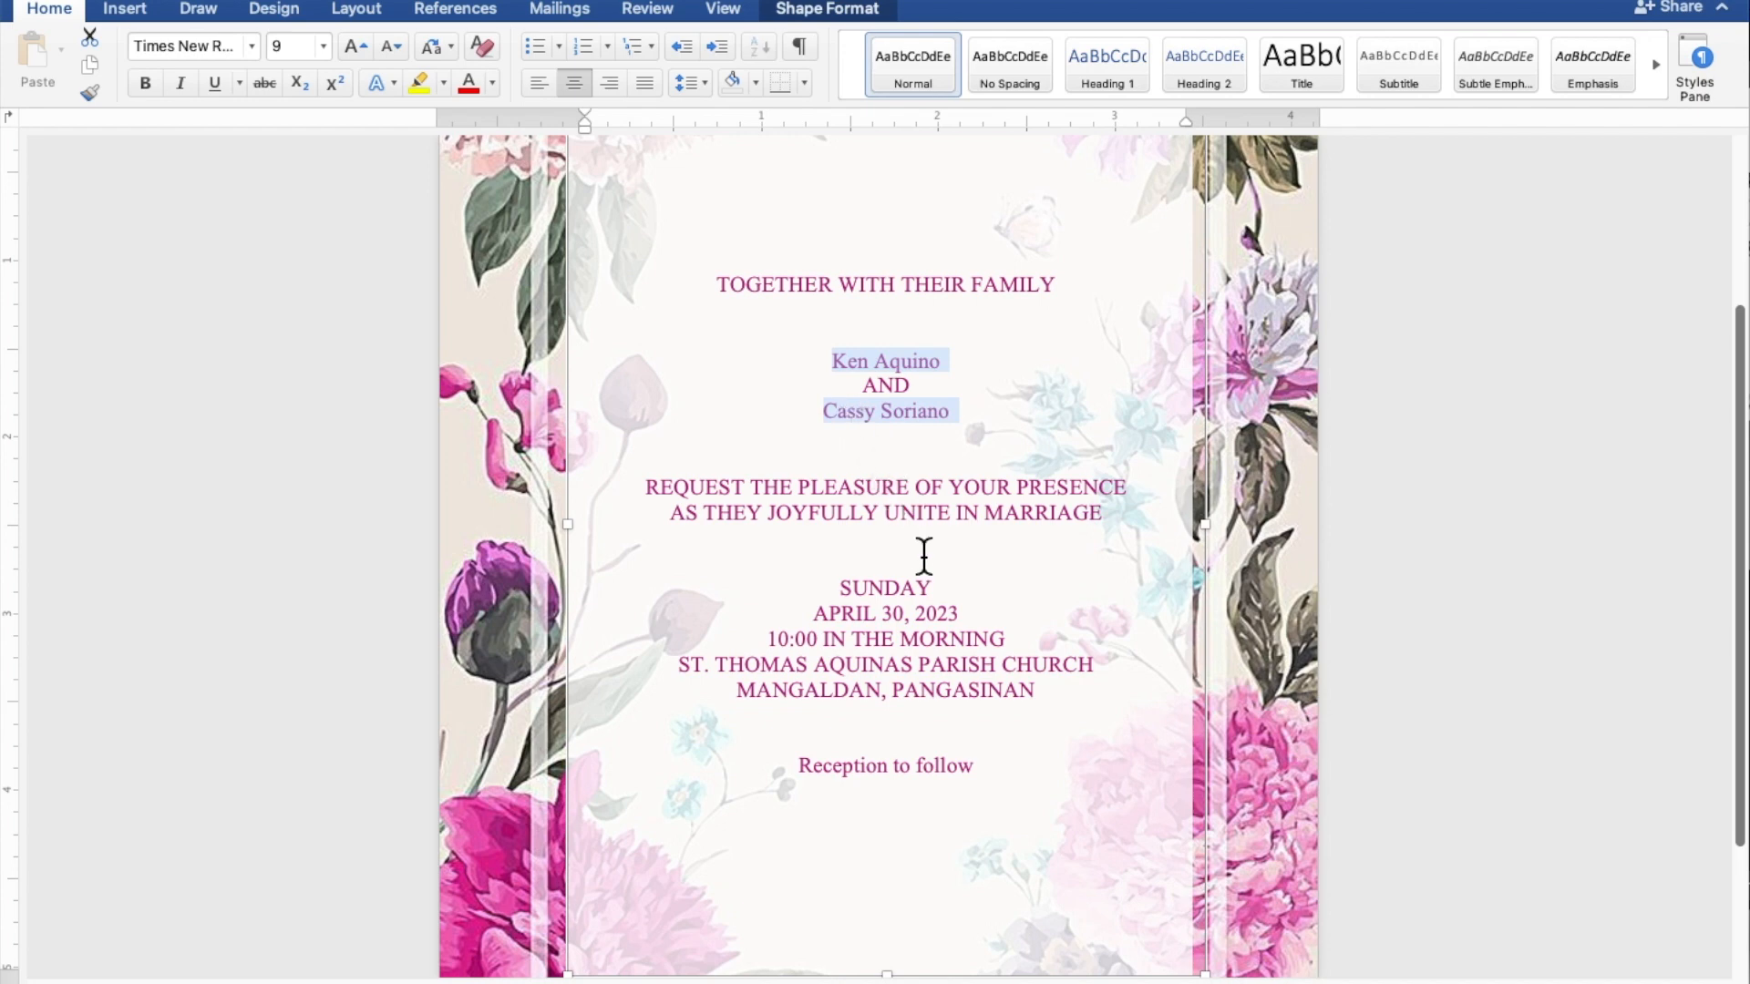
{"action": "left_click_drag", "start_coordinate": [985, 783], "coordinate": [854, 779]}
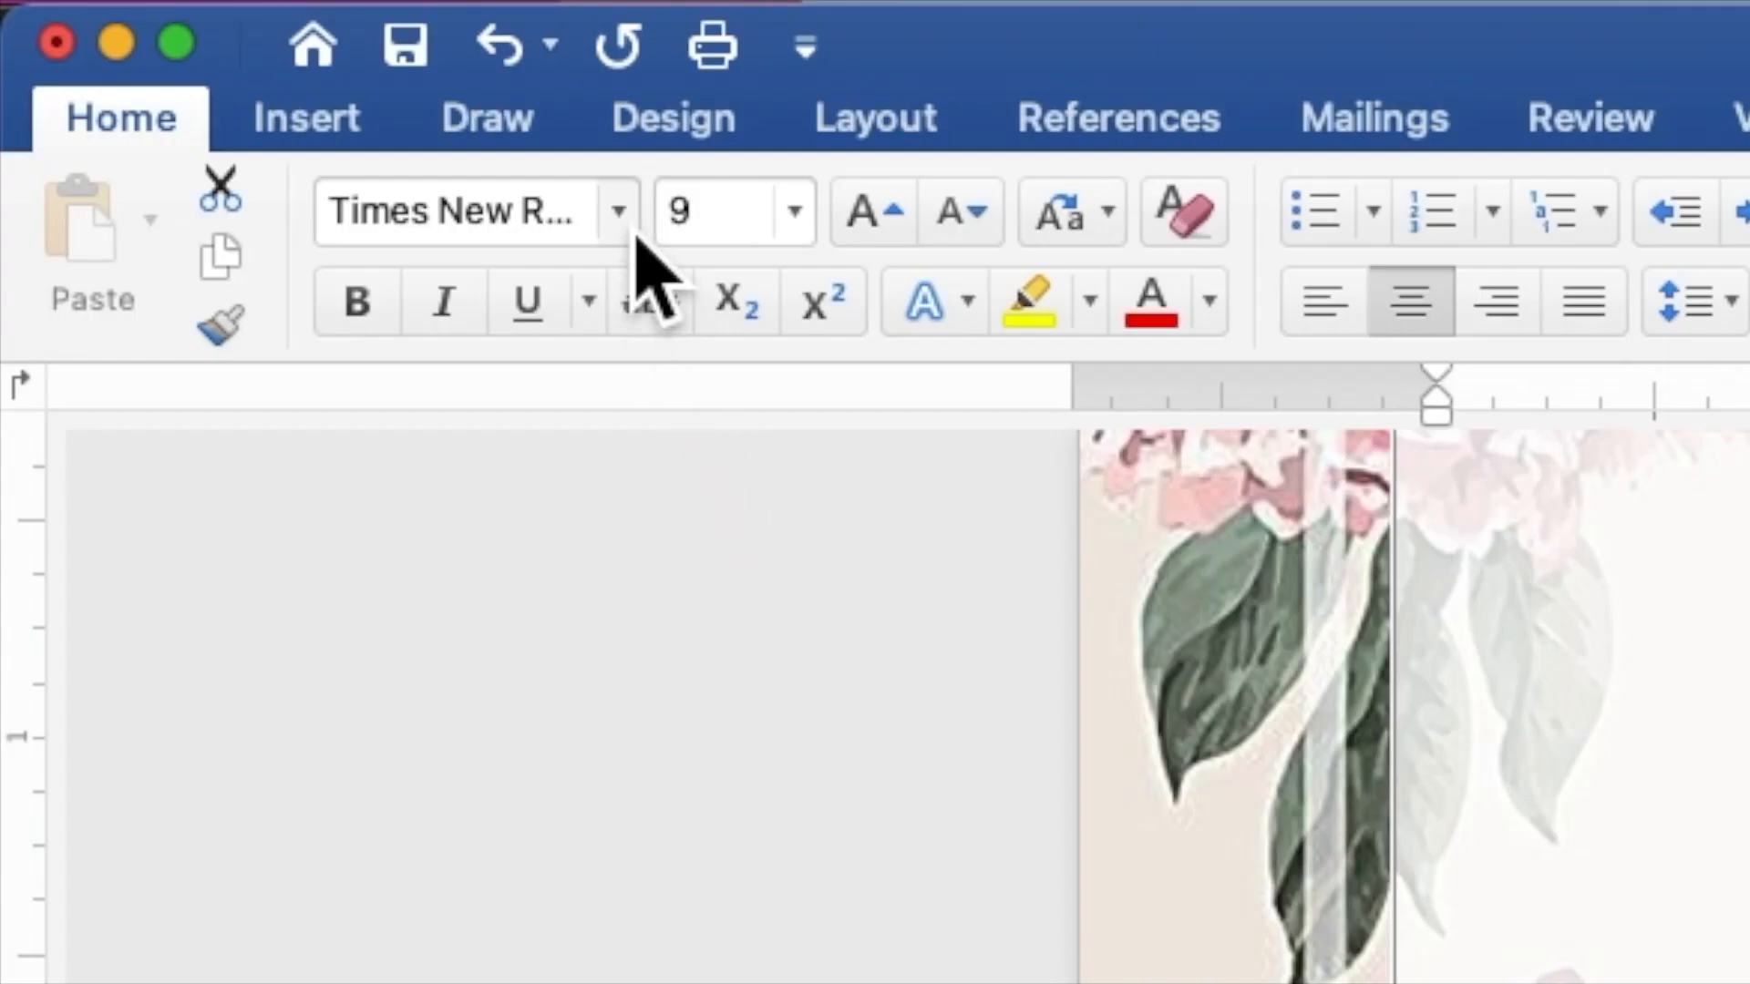
{"action": "left_click", "coordinate": [629, 228]}
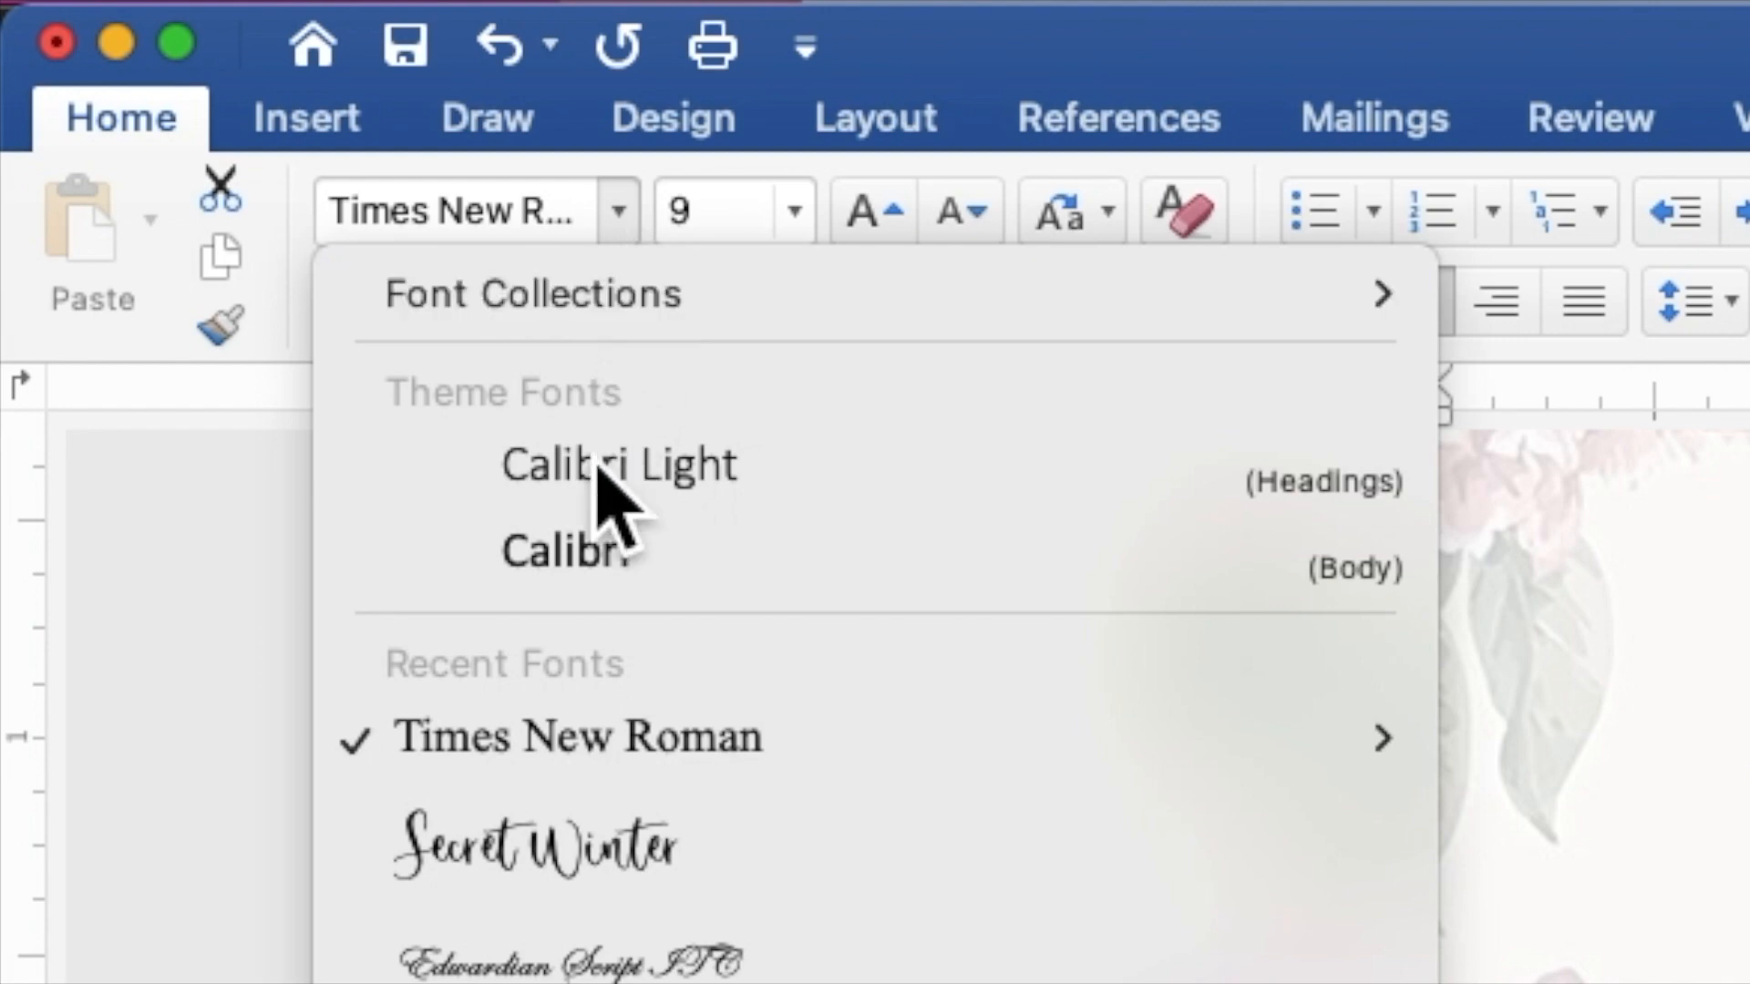
{"action": "left_click", "coordinate": [580, 843]}
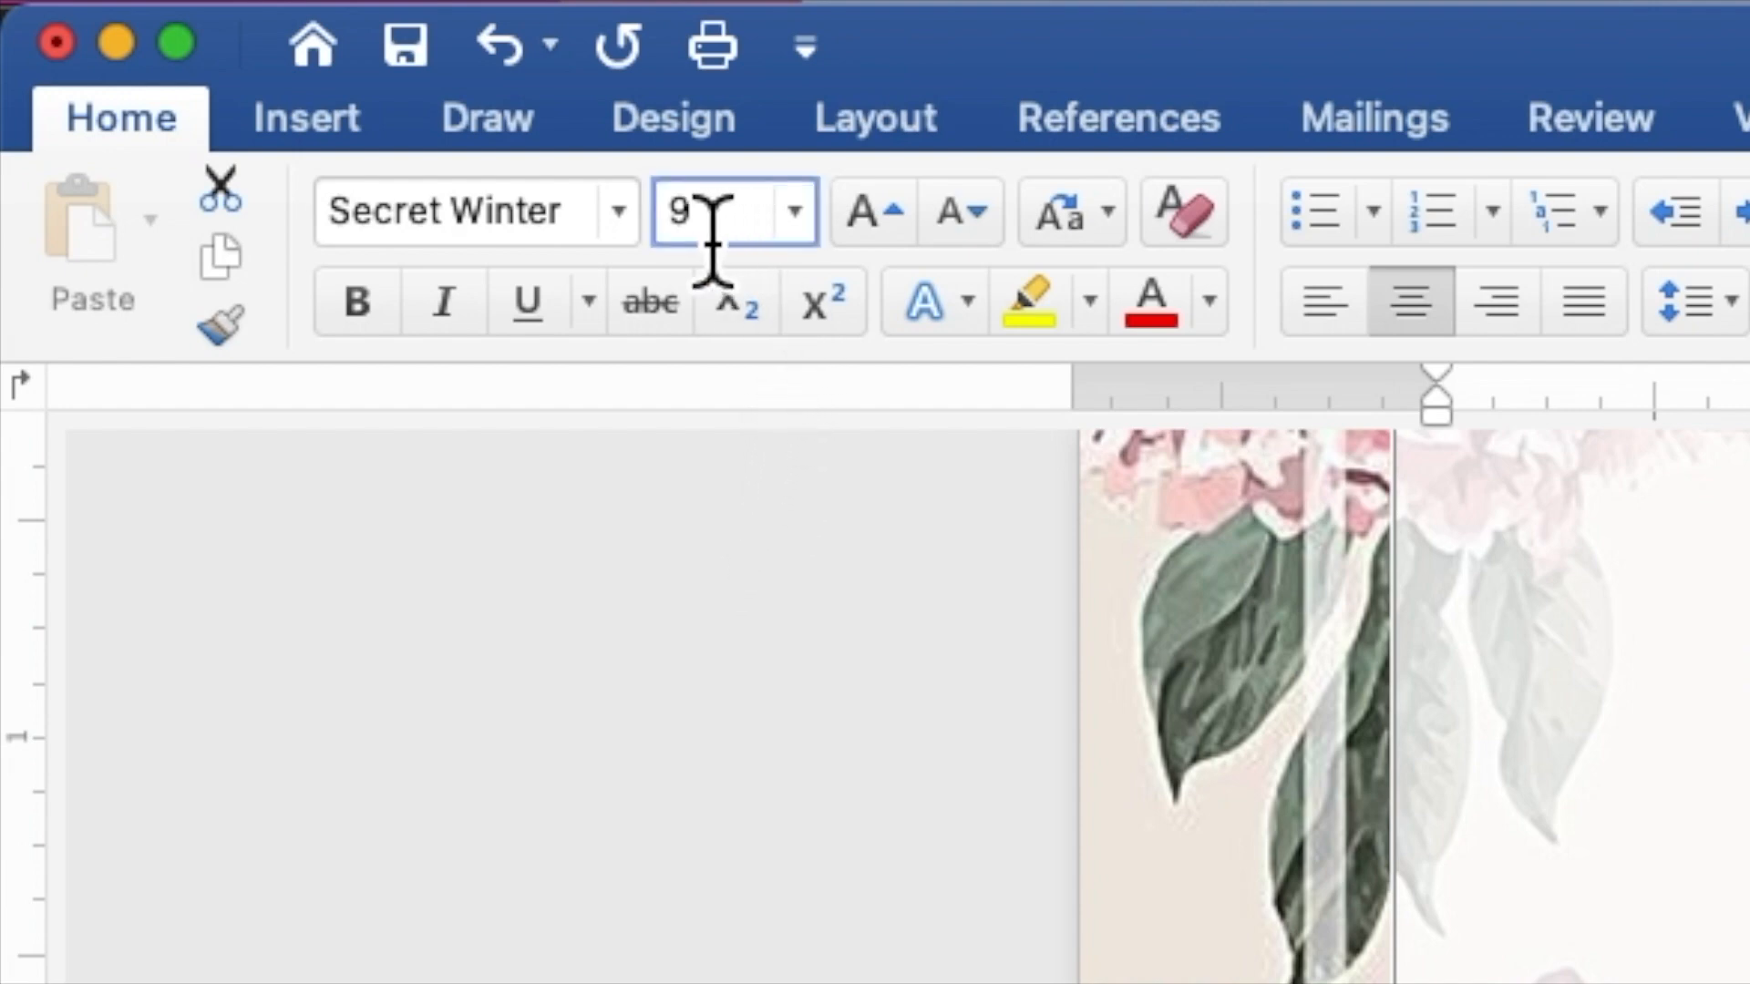
{"action": "left_click", "coordinate": [675, 236]}
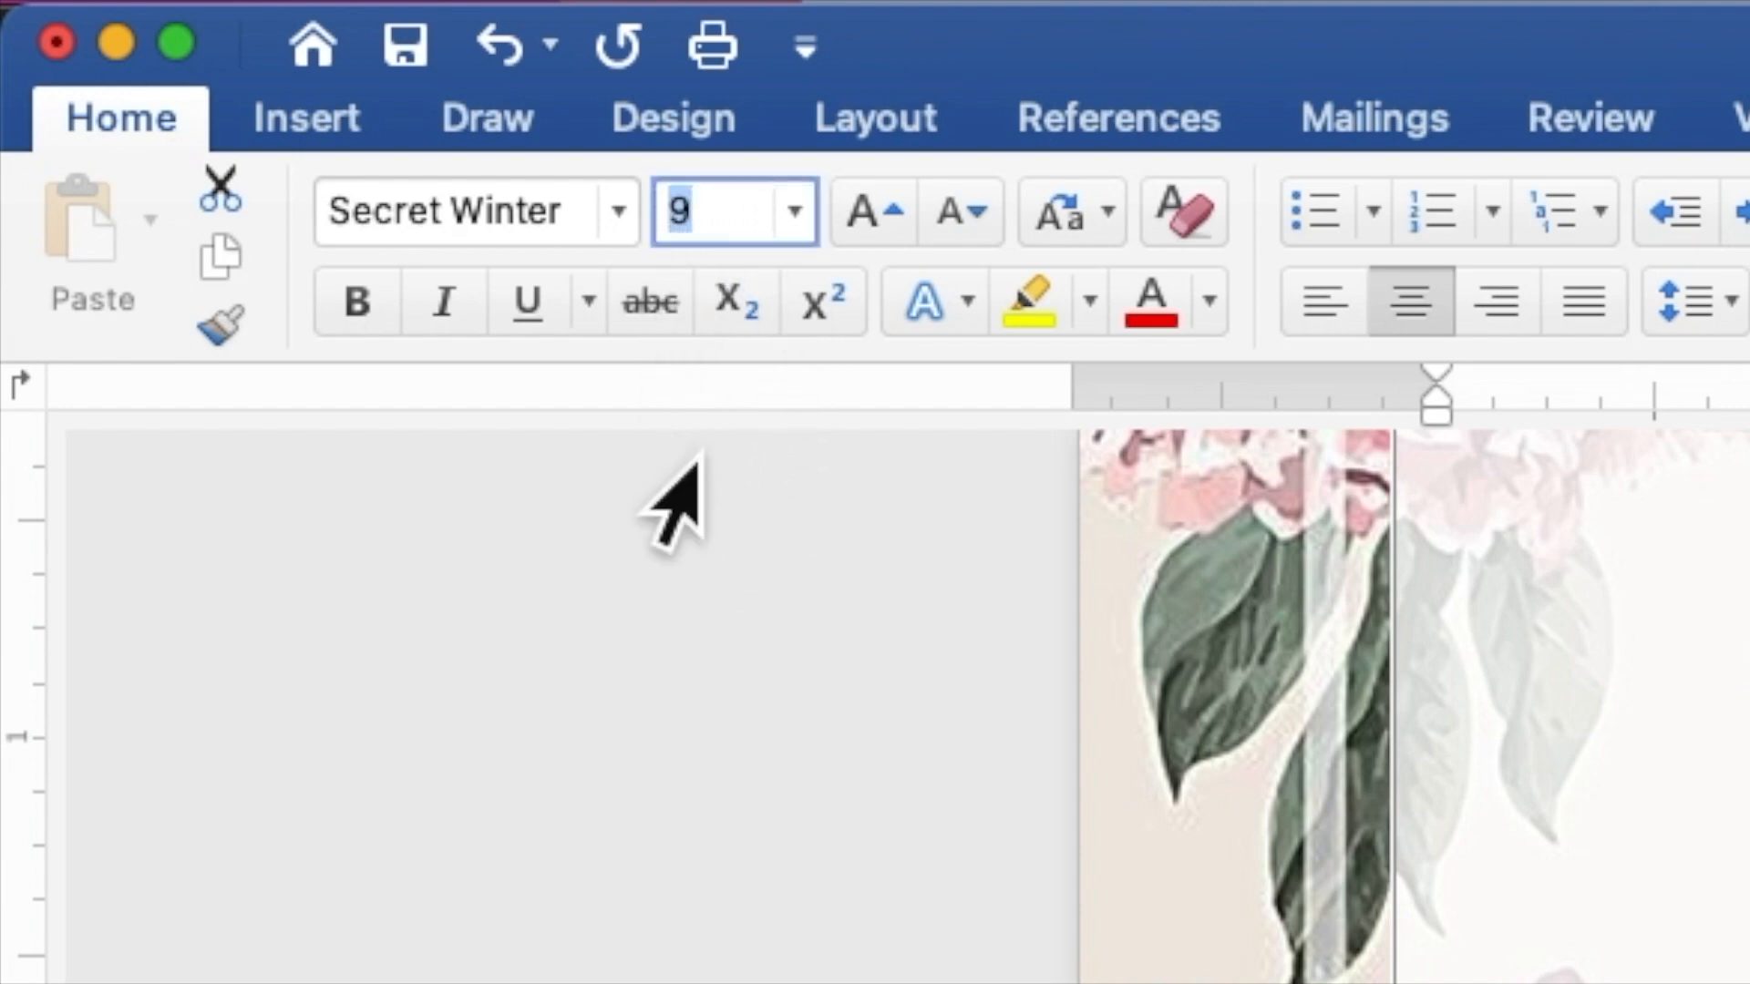
{"action": "type", "text": "12"}
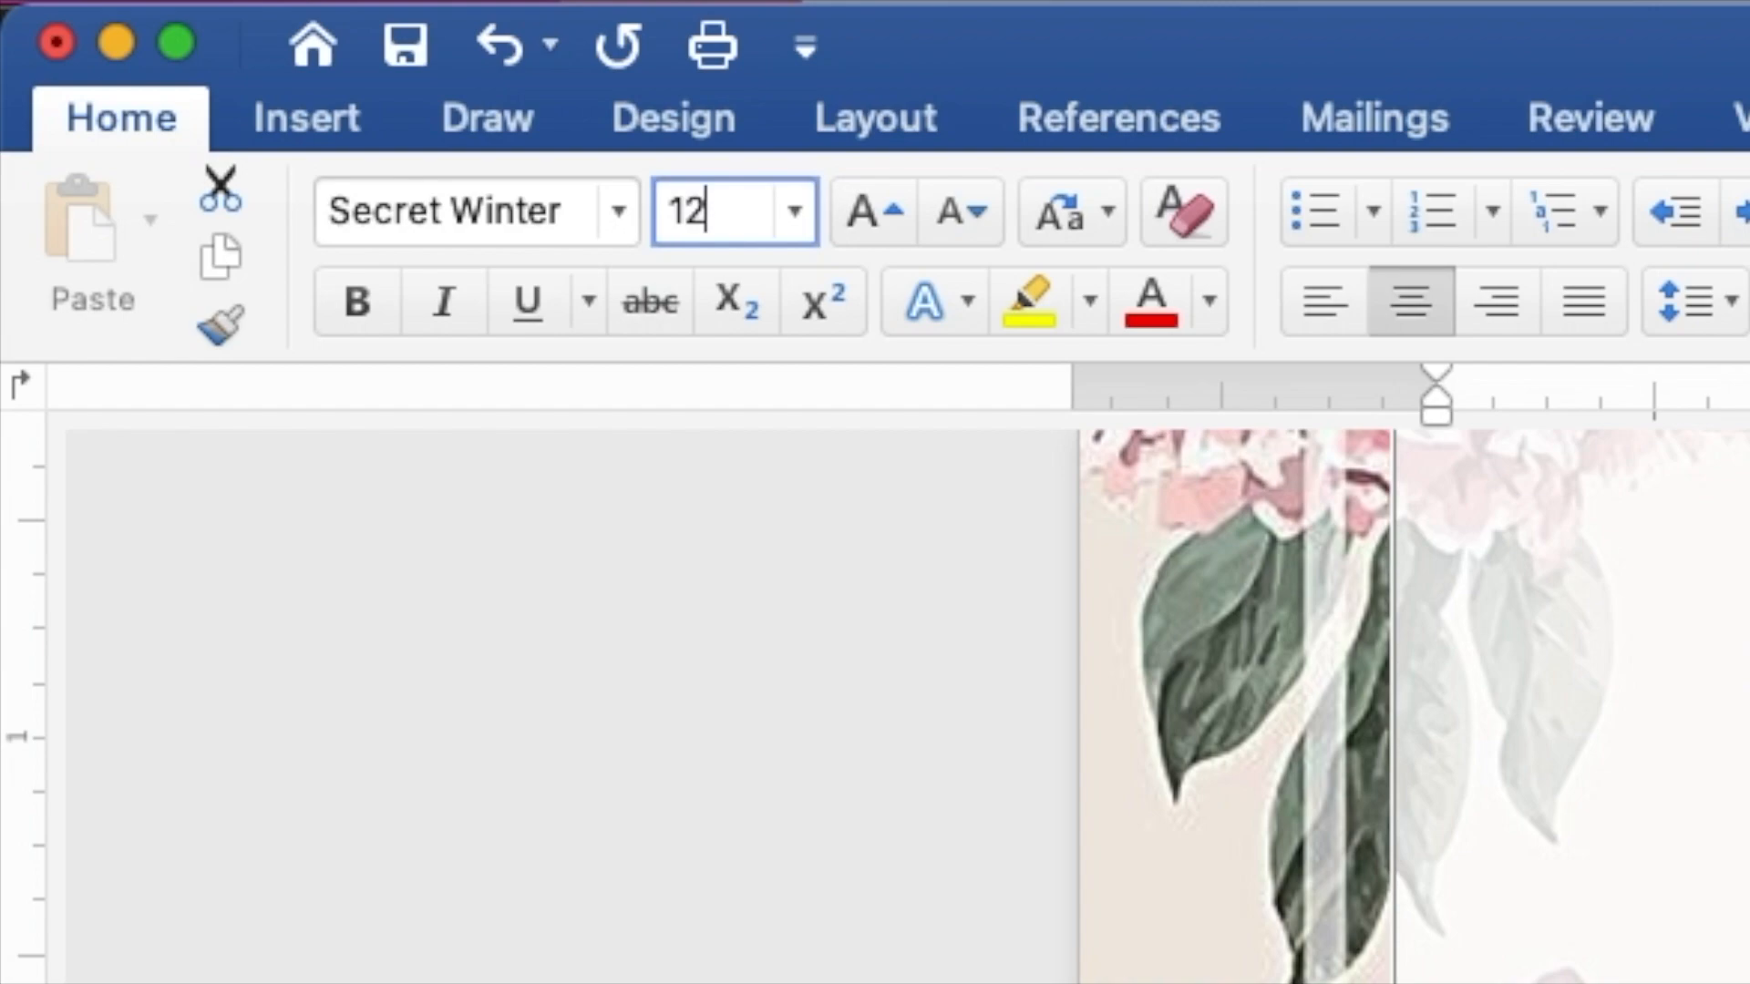
{"action": "key", "text": "Return"}
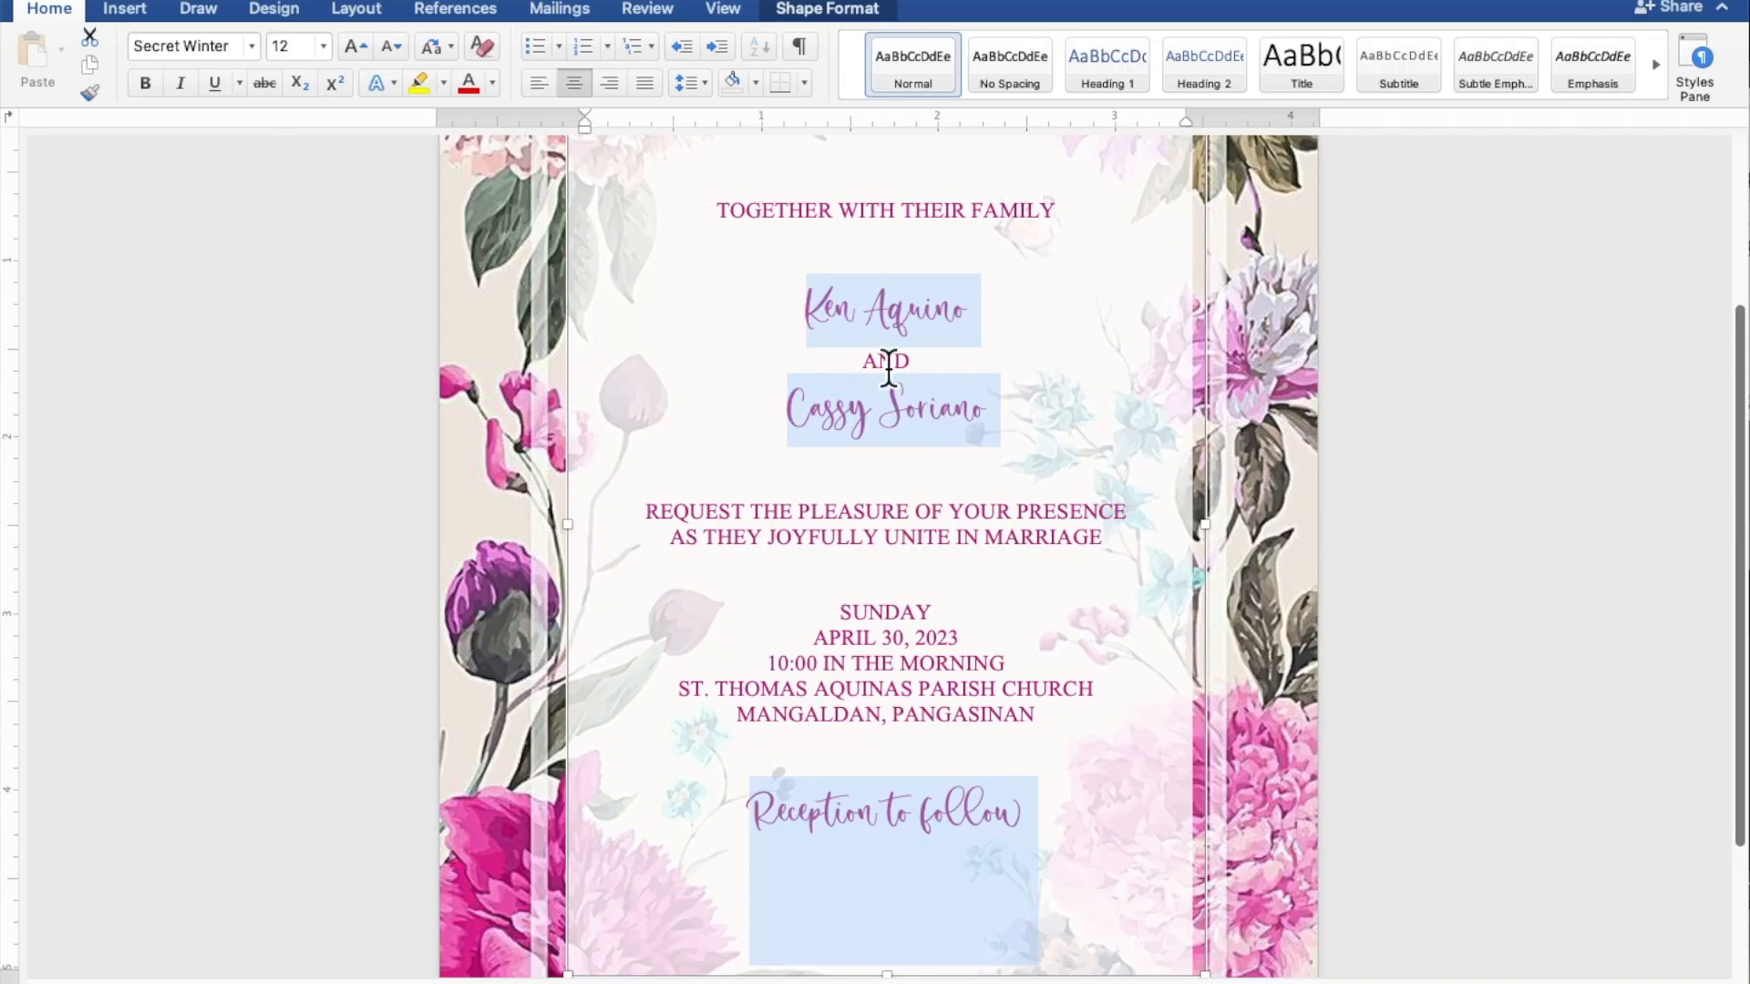
Step: Enlarge the two name lines to 25 pt and view the full page
{"action": "left_click", "coordinate": [1051, 392]}
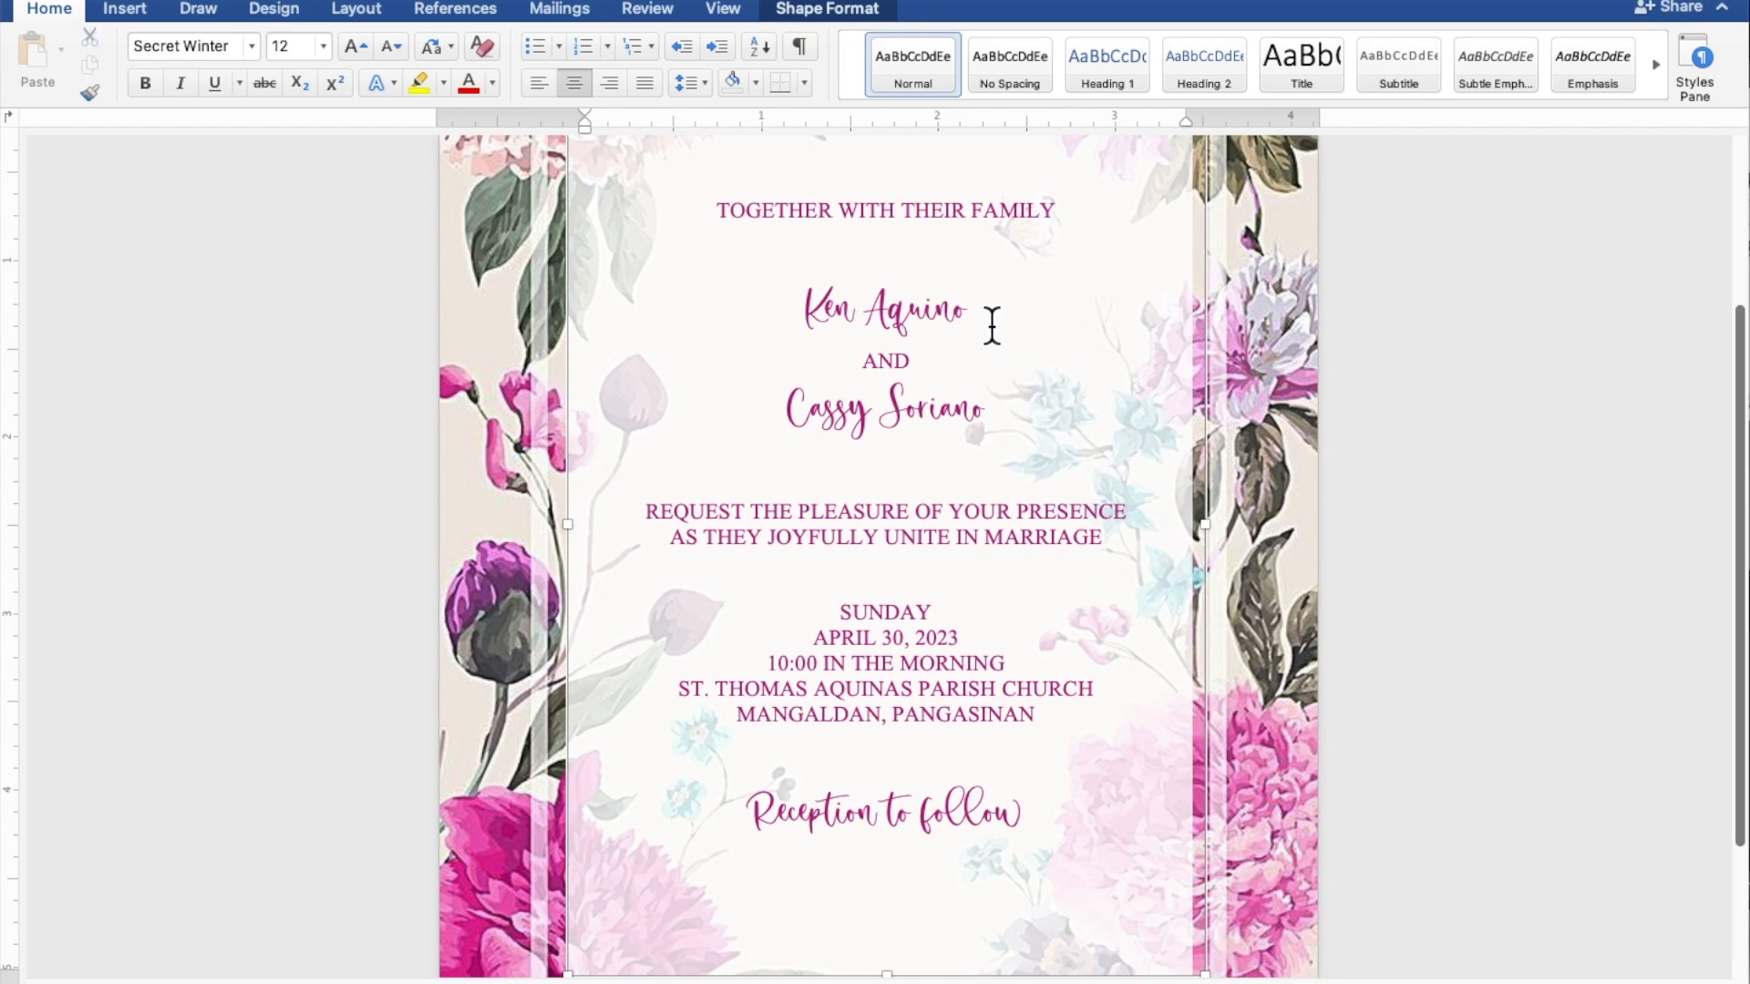
{"action": "left_click_drag", "start_coordinate": [988, 321], "coordinate": [823, 323]}
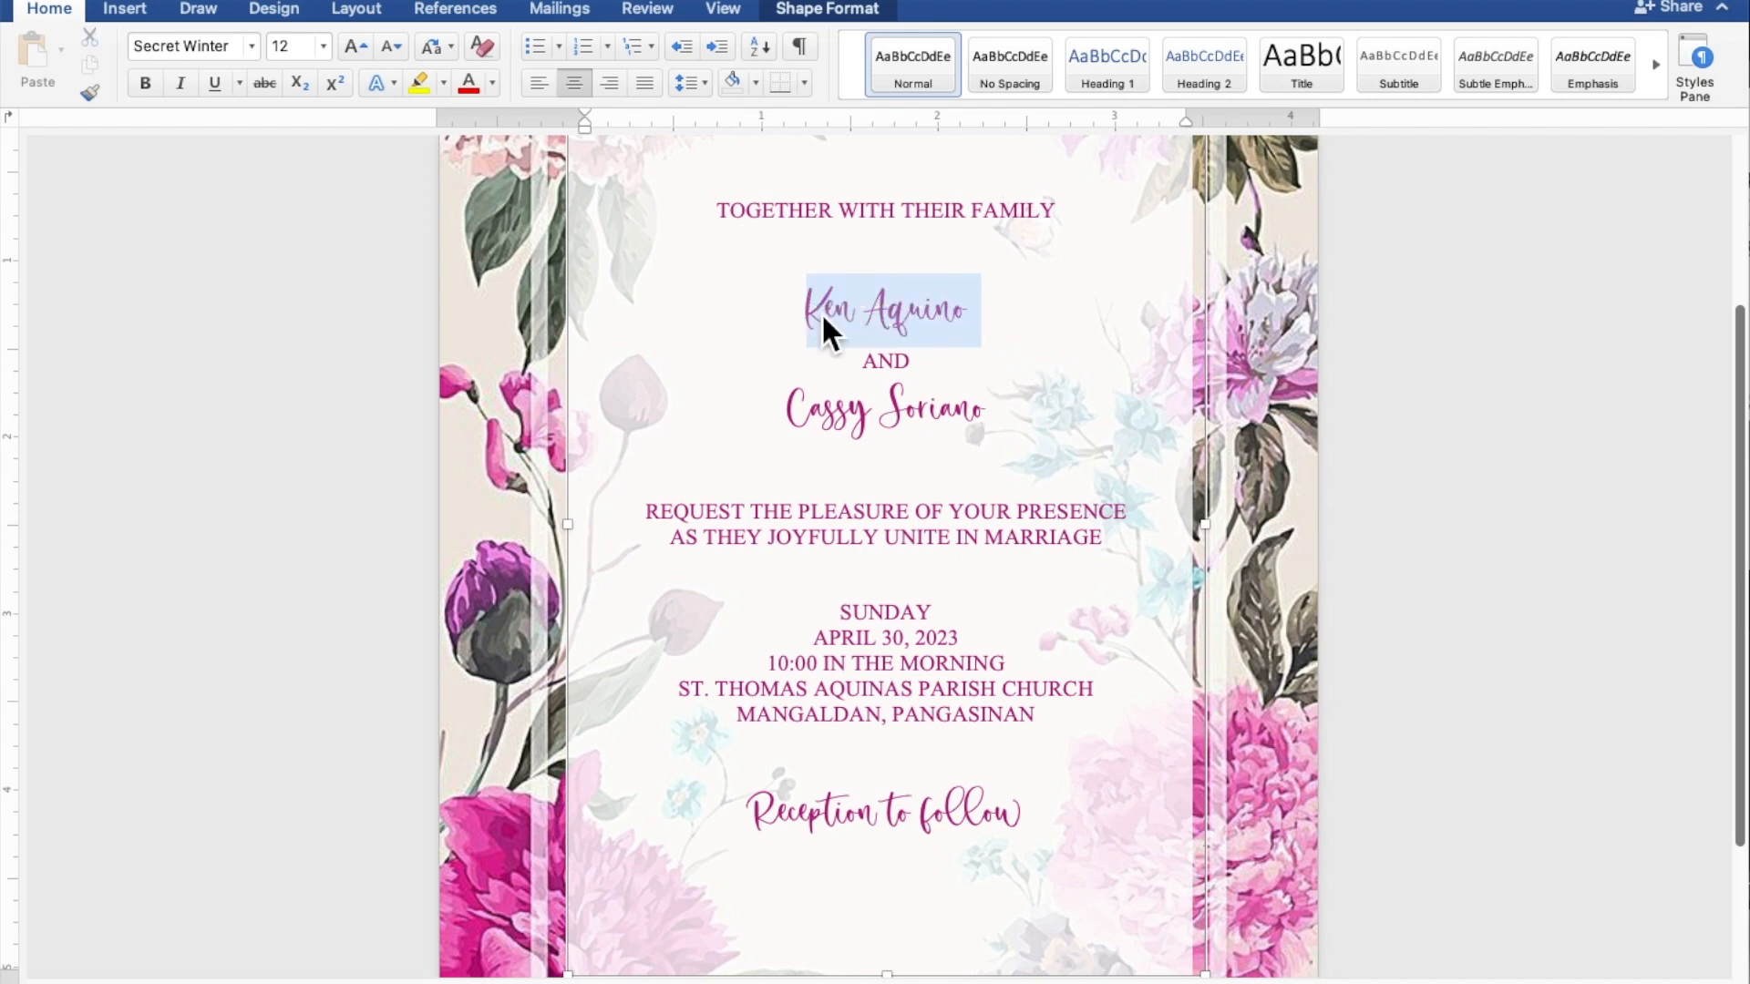
{"action": "left_click_drag", "start_coordinate": [1000, 421], "coordinate": [840, 422]}
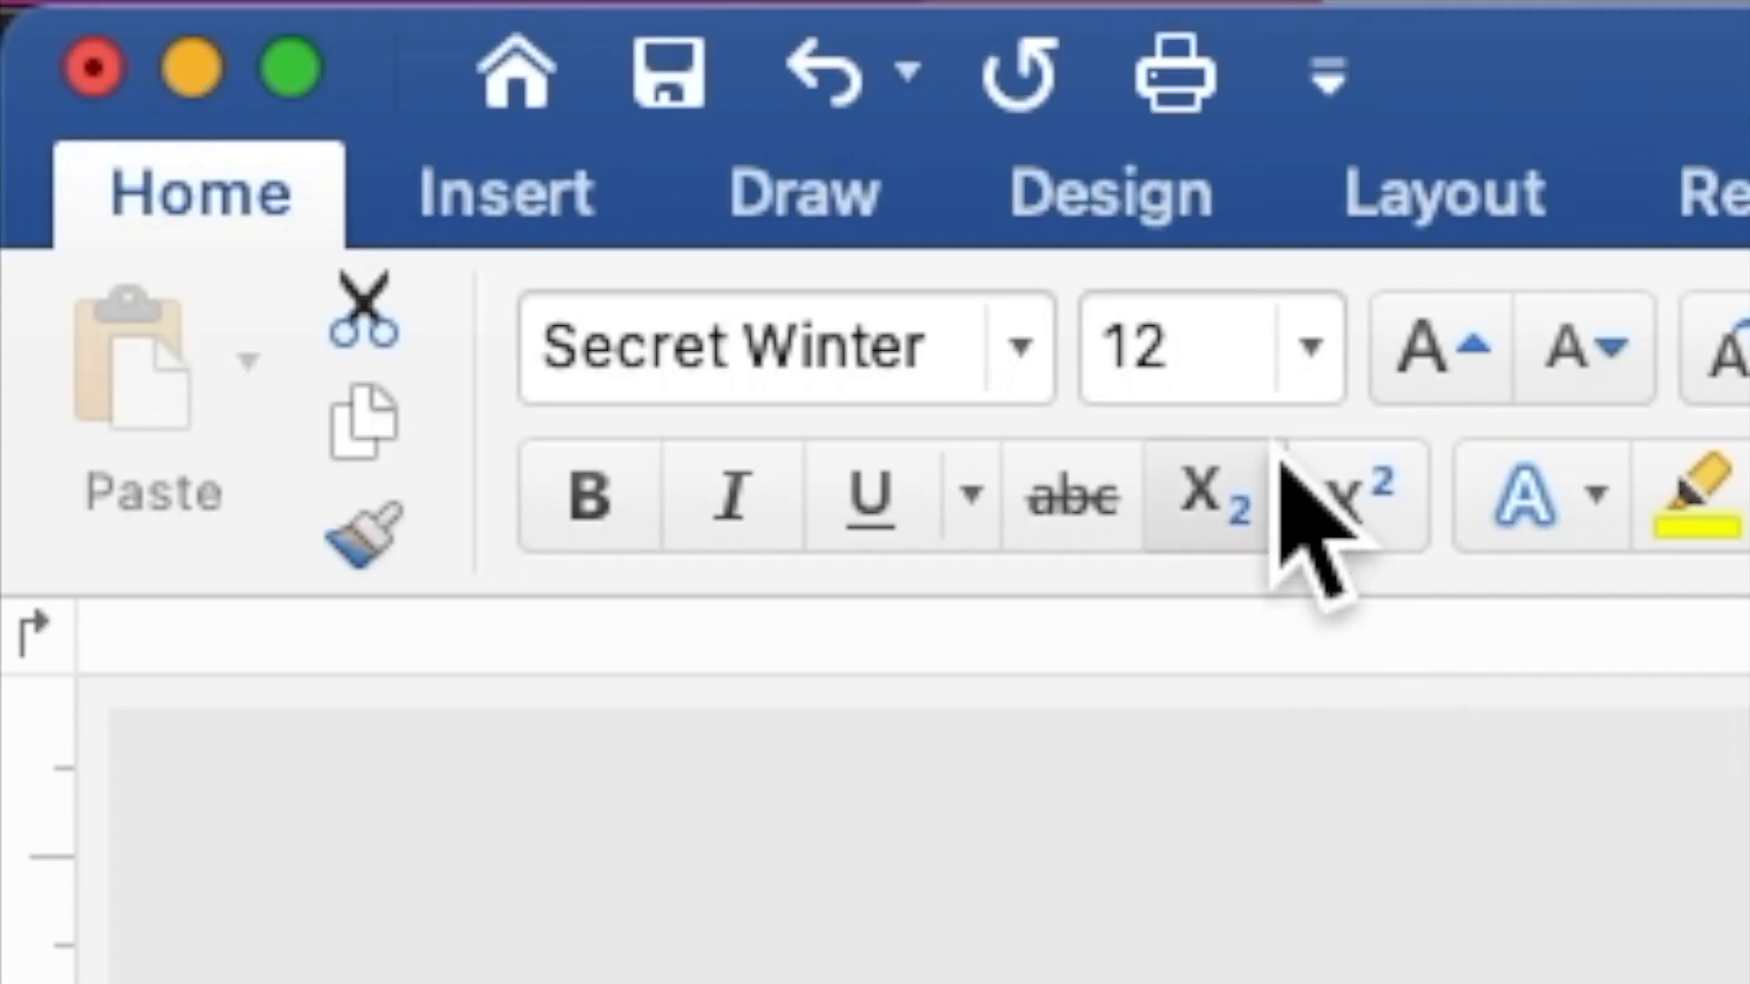
{"action": "left_click", "coordinate": [281, 54]}
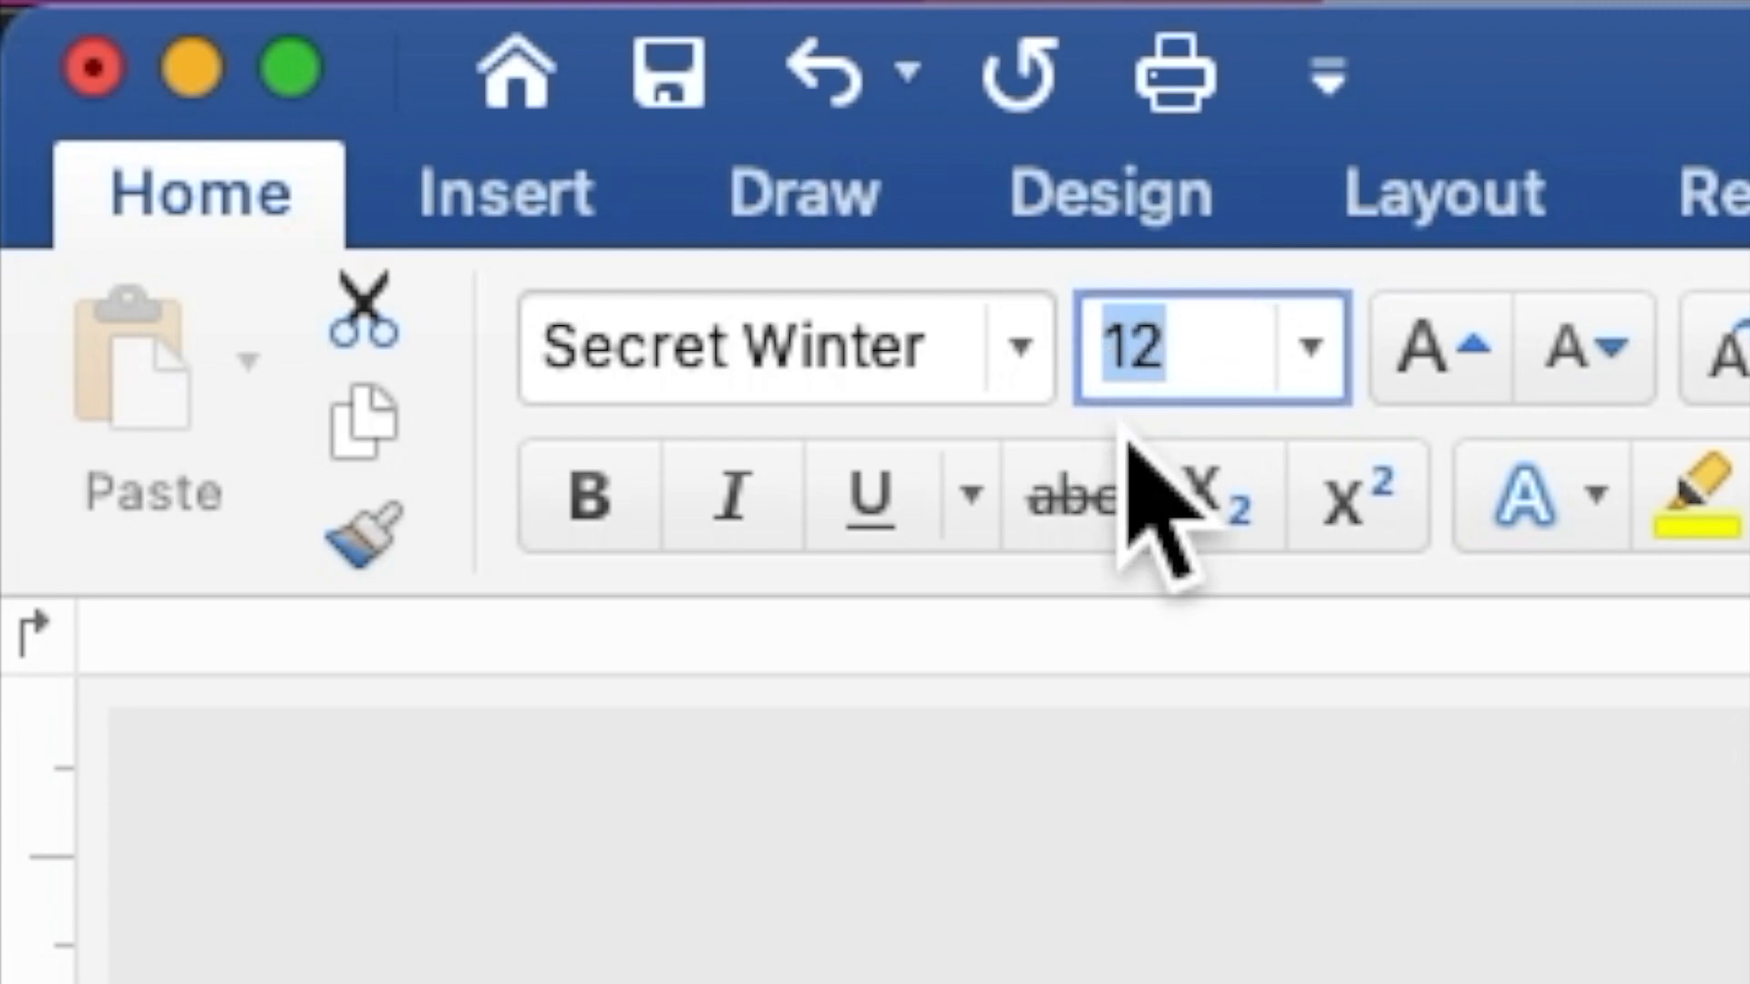
{"action": "type", "text": "25"}
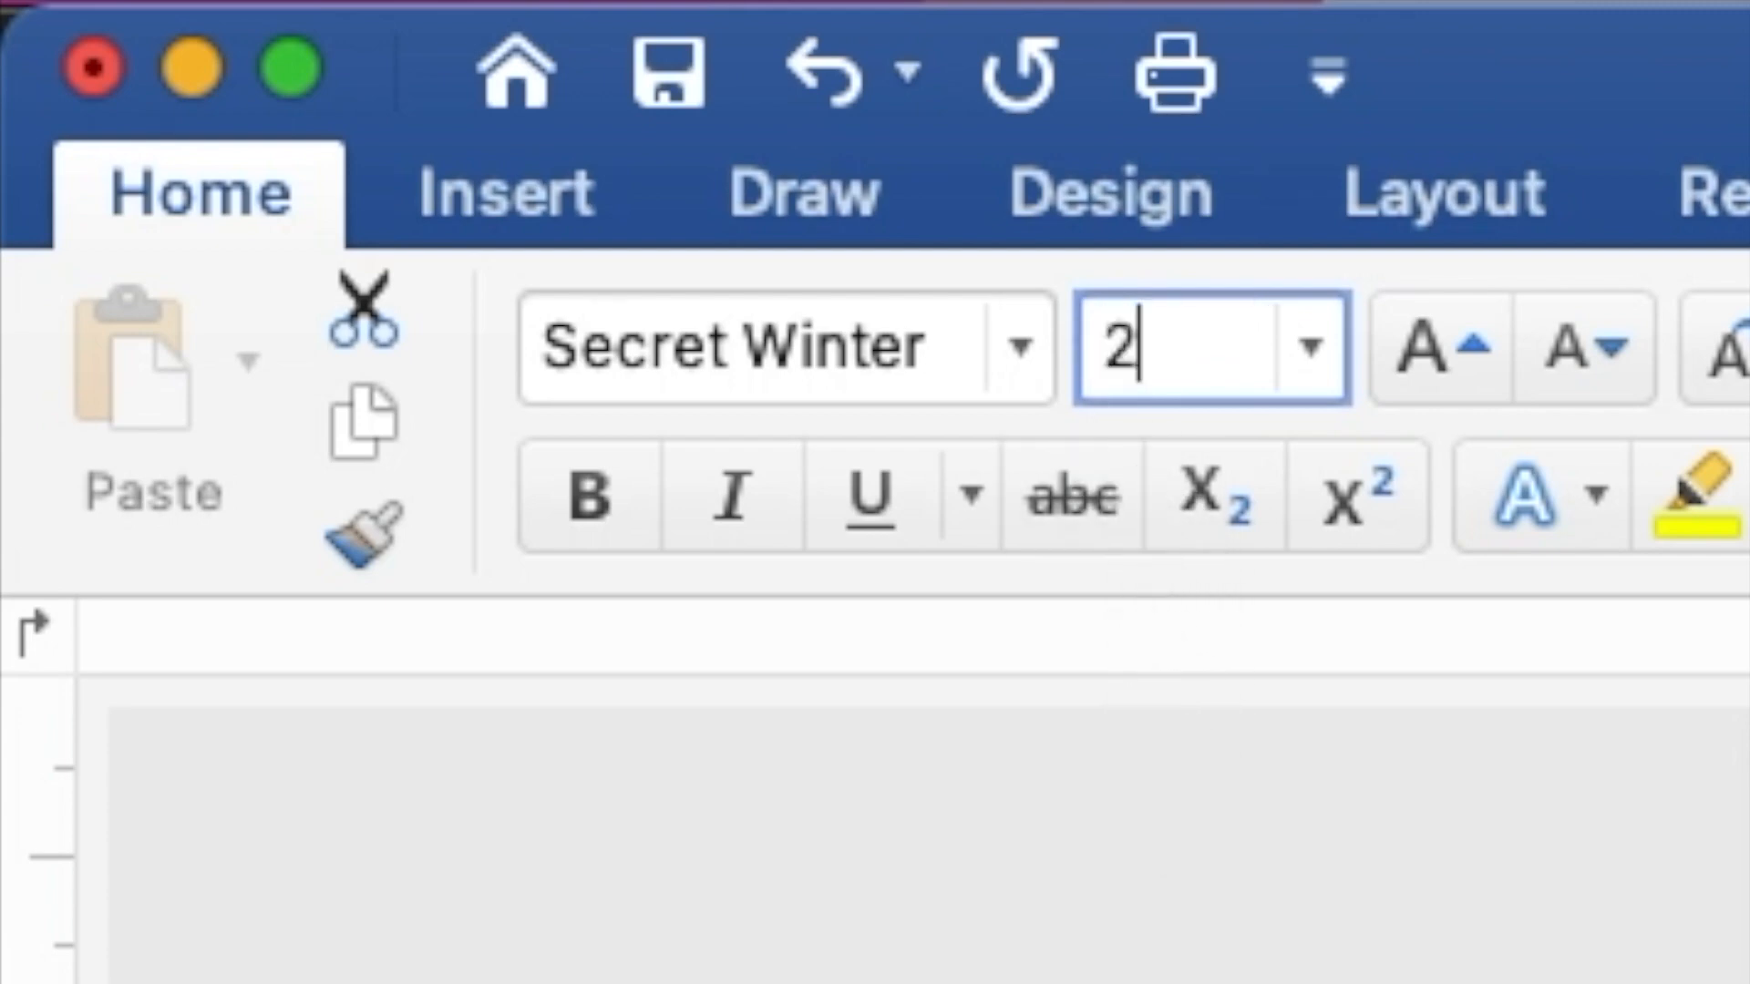
{"action": "key", "text": "Return"}
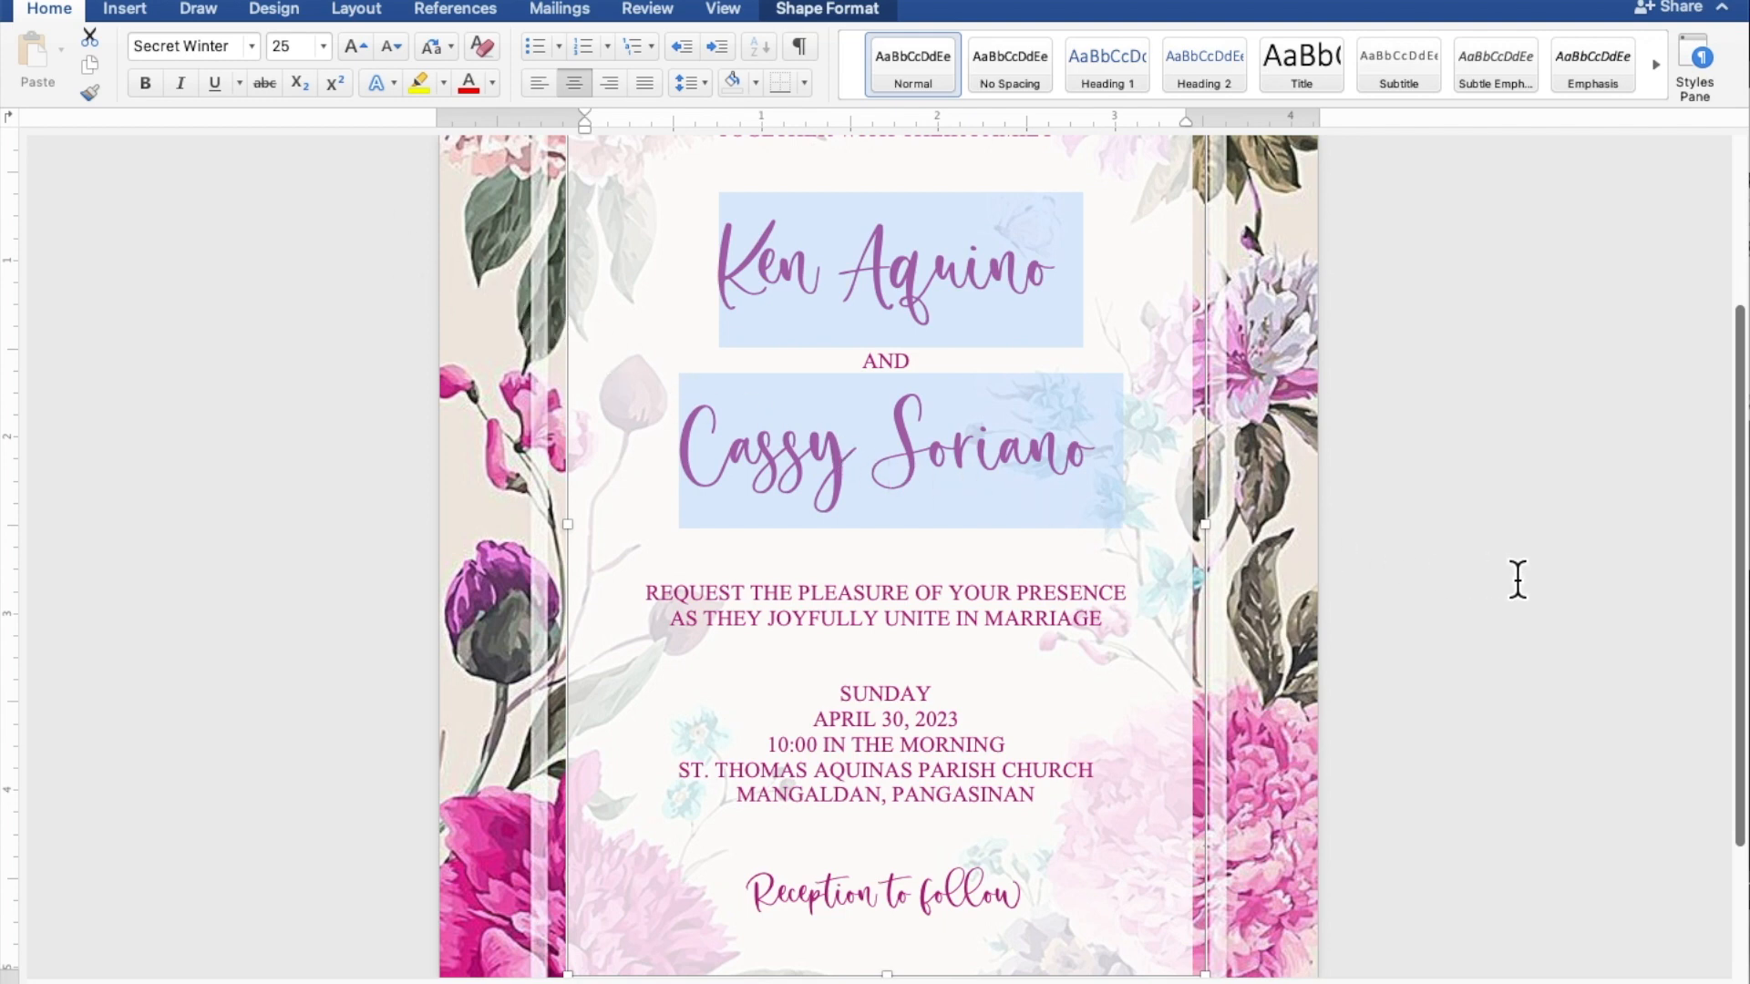
{"action": "scroll", "coordinate": [1517, 580], "scroll_direction": "down", "scroll_amount": 5}
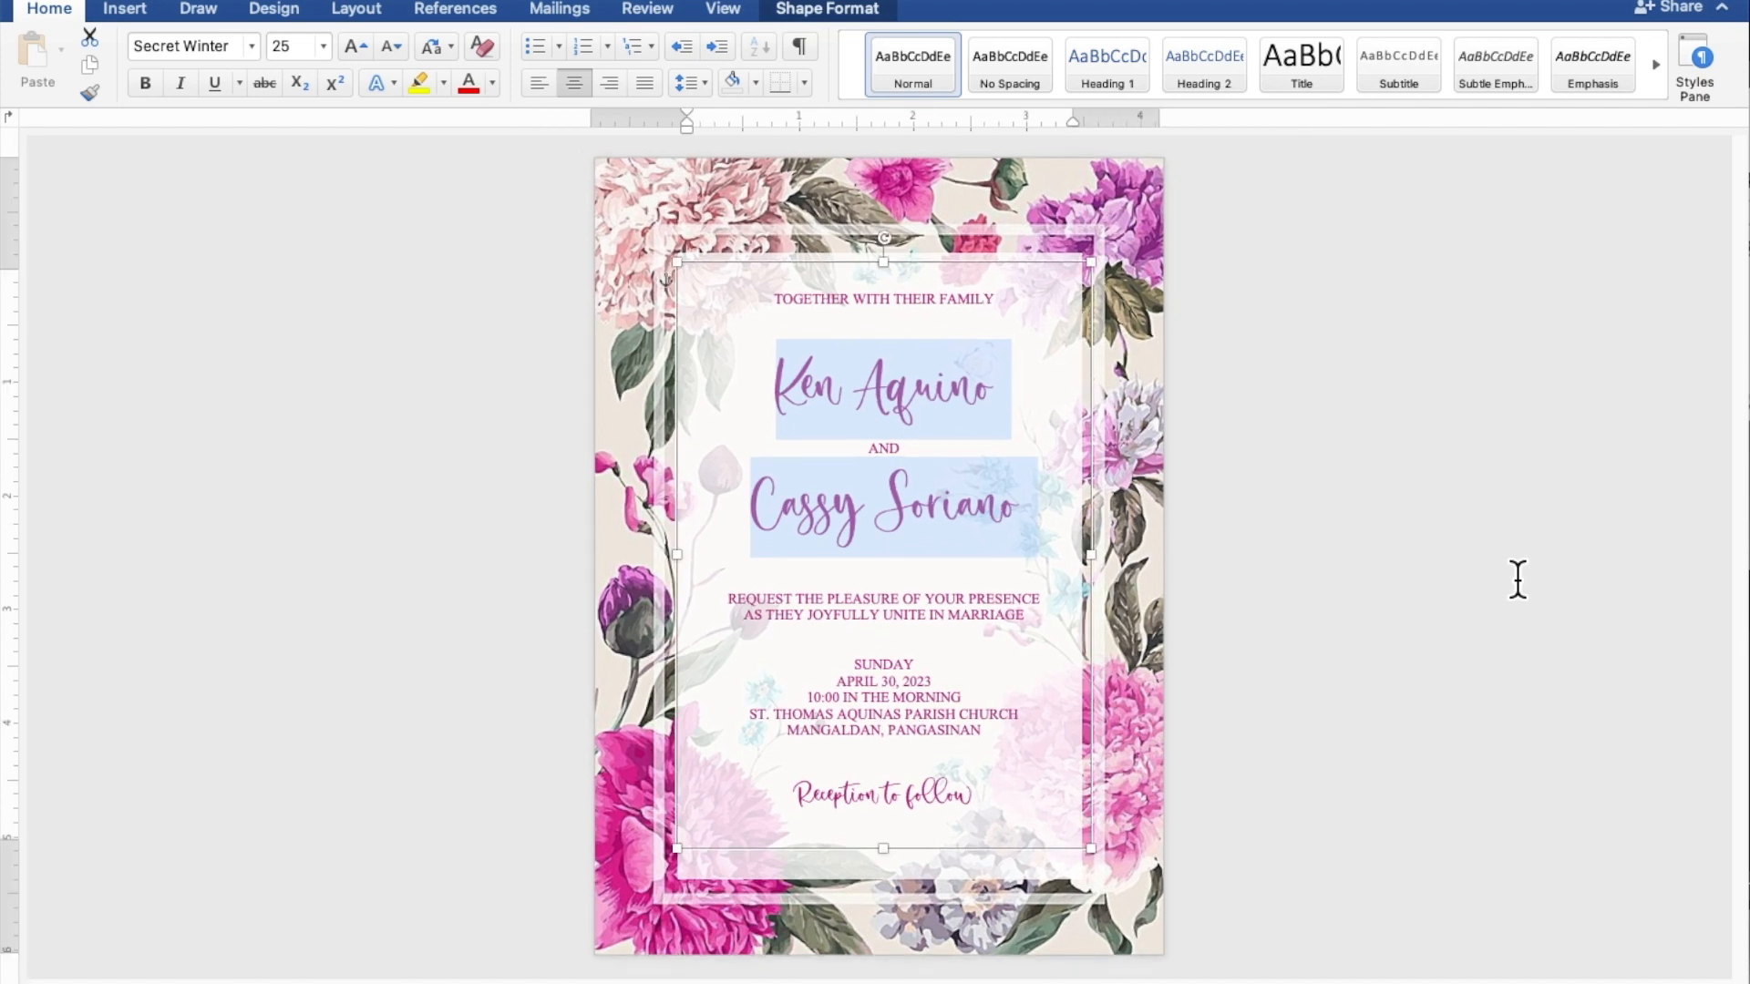
Step: Insert blank lines below the opening line and above the request wording
{"action": "left_click", "coordinate": [955, 334]}
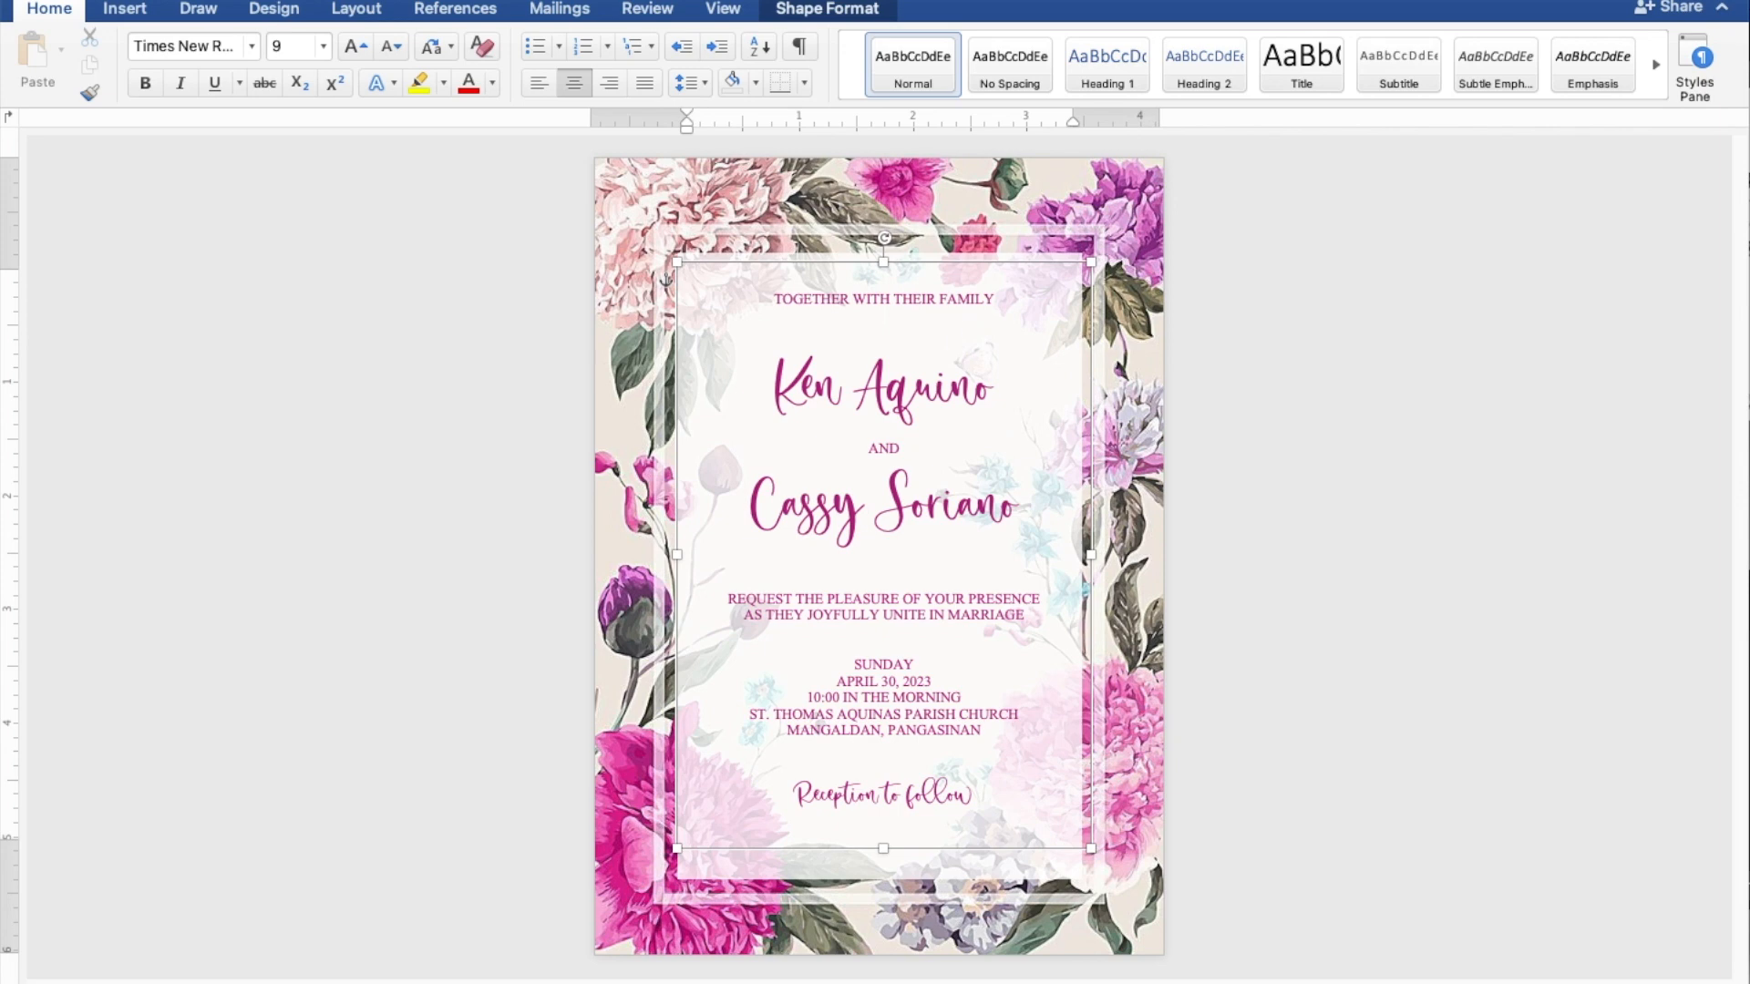
{"action": "key", "text": "Return"}
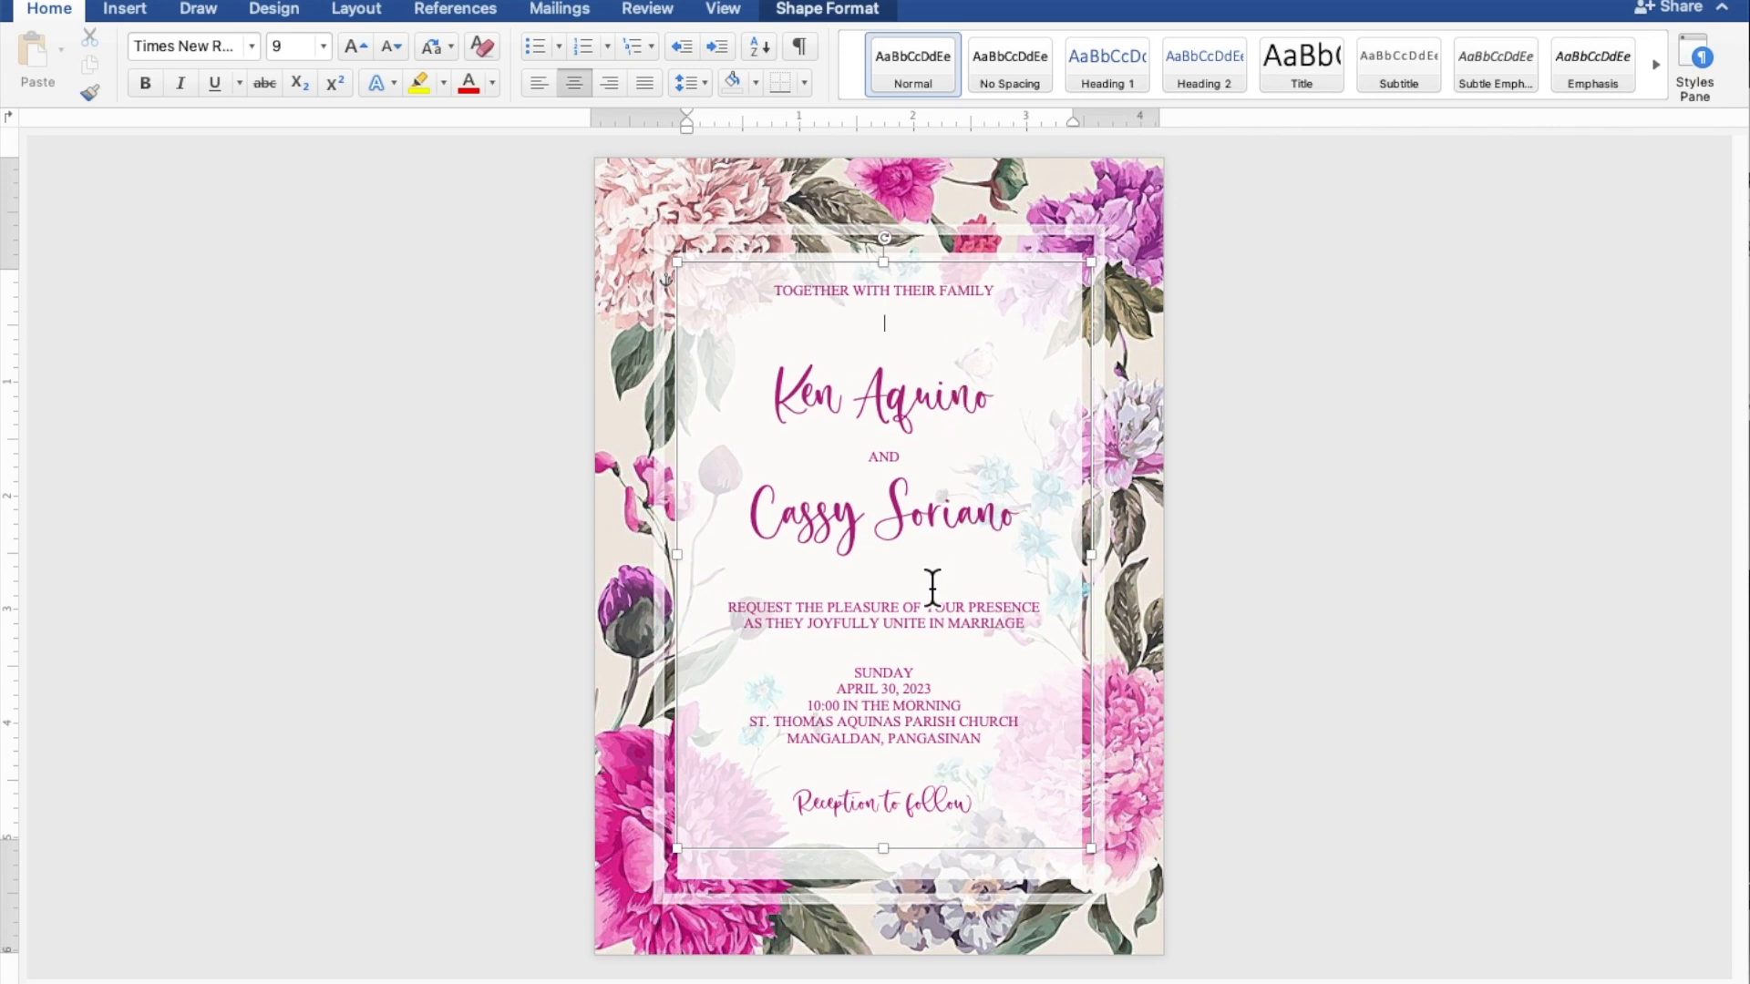
{"action": "key", "text": "Return"}
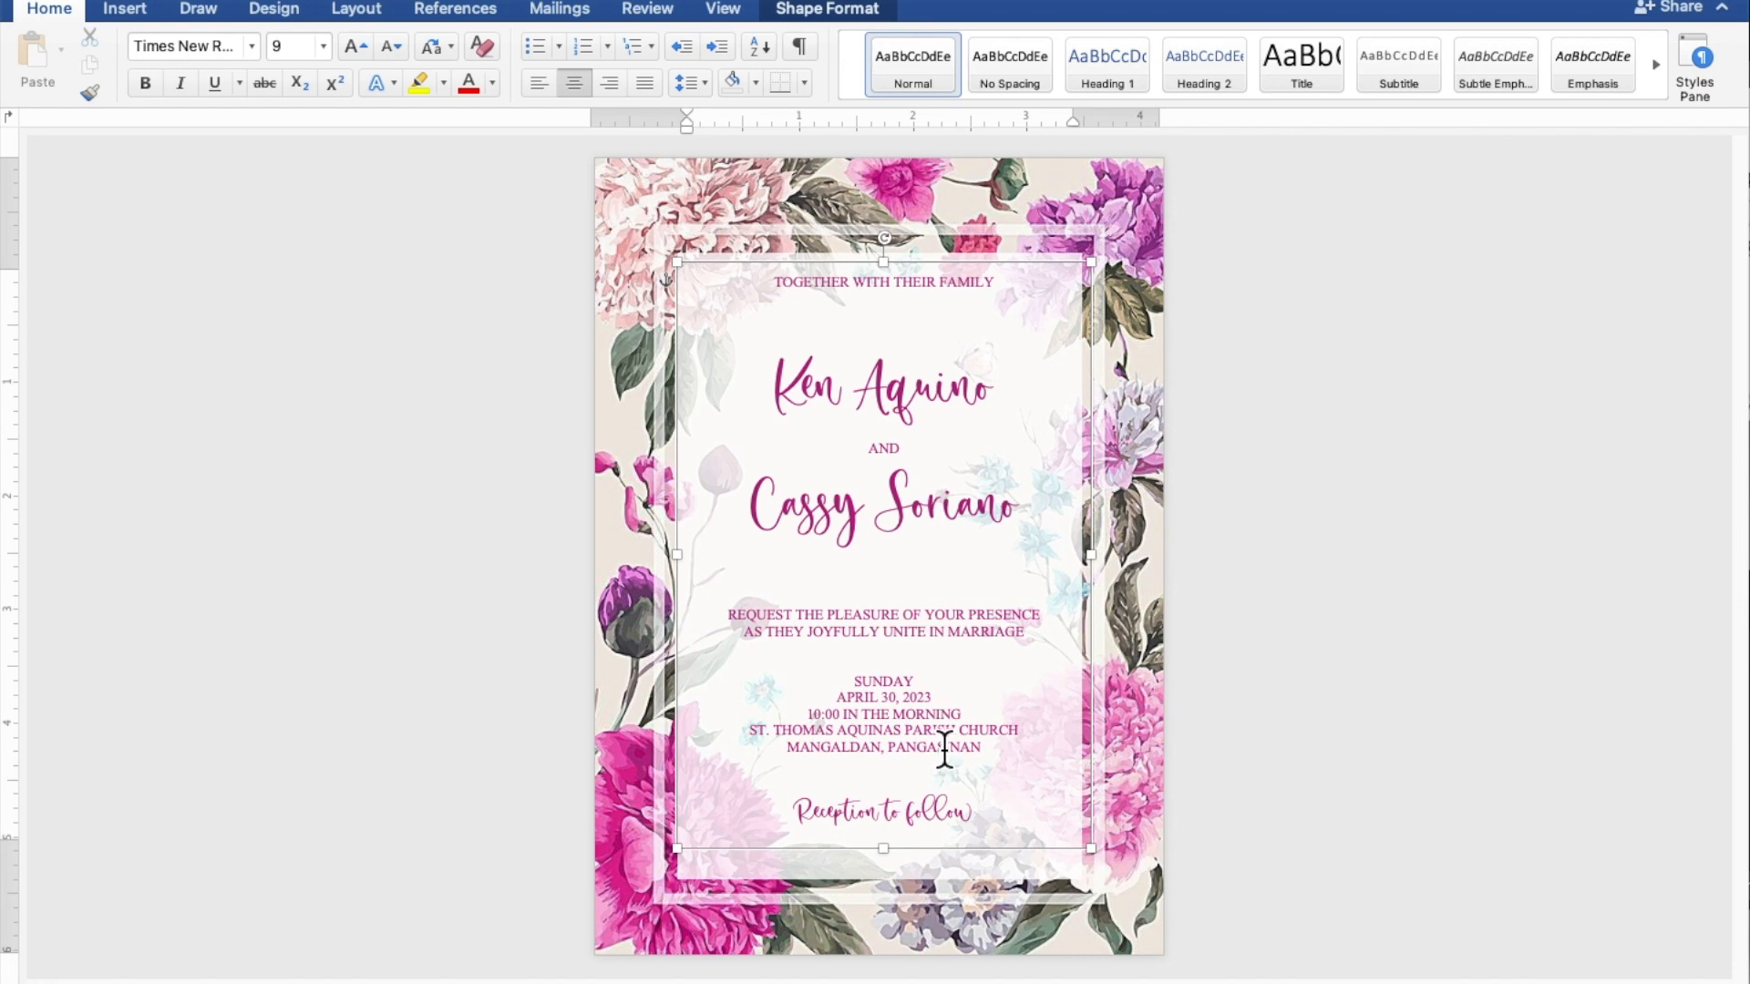
Step: Resize the text box to about 5.34" tall and slightly narrower
{"action": "mouse_move", "coordinate": [903, 870]}
{"action": "left_mouse_down"}
{"action": "mouse_move", "coordinate": [899, 898]}
{"action": "mouse_move", "coordinate": [887, 868]}
{"action": "left_mouse_up"}
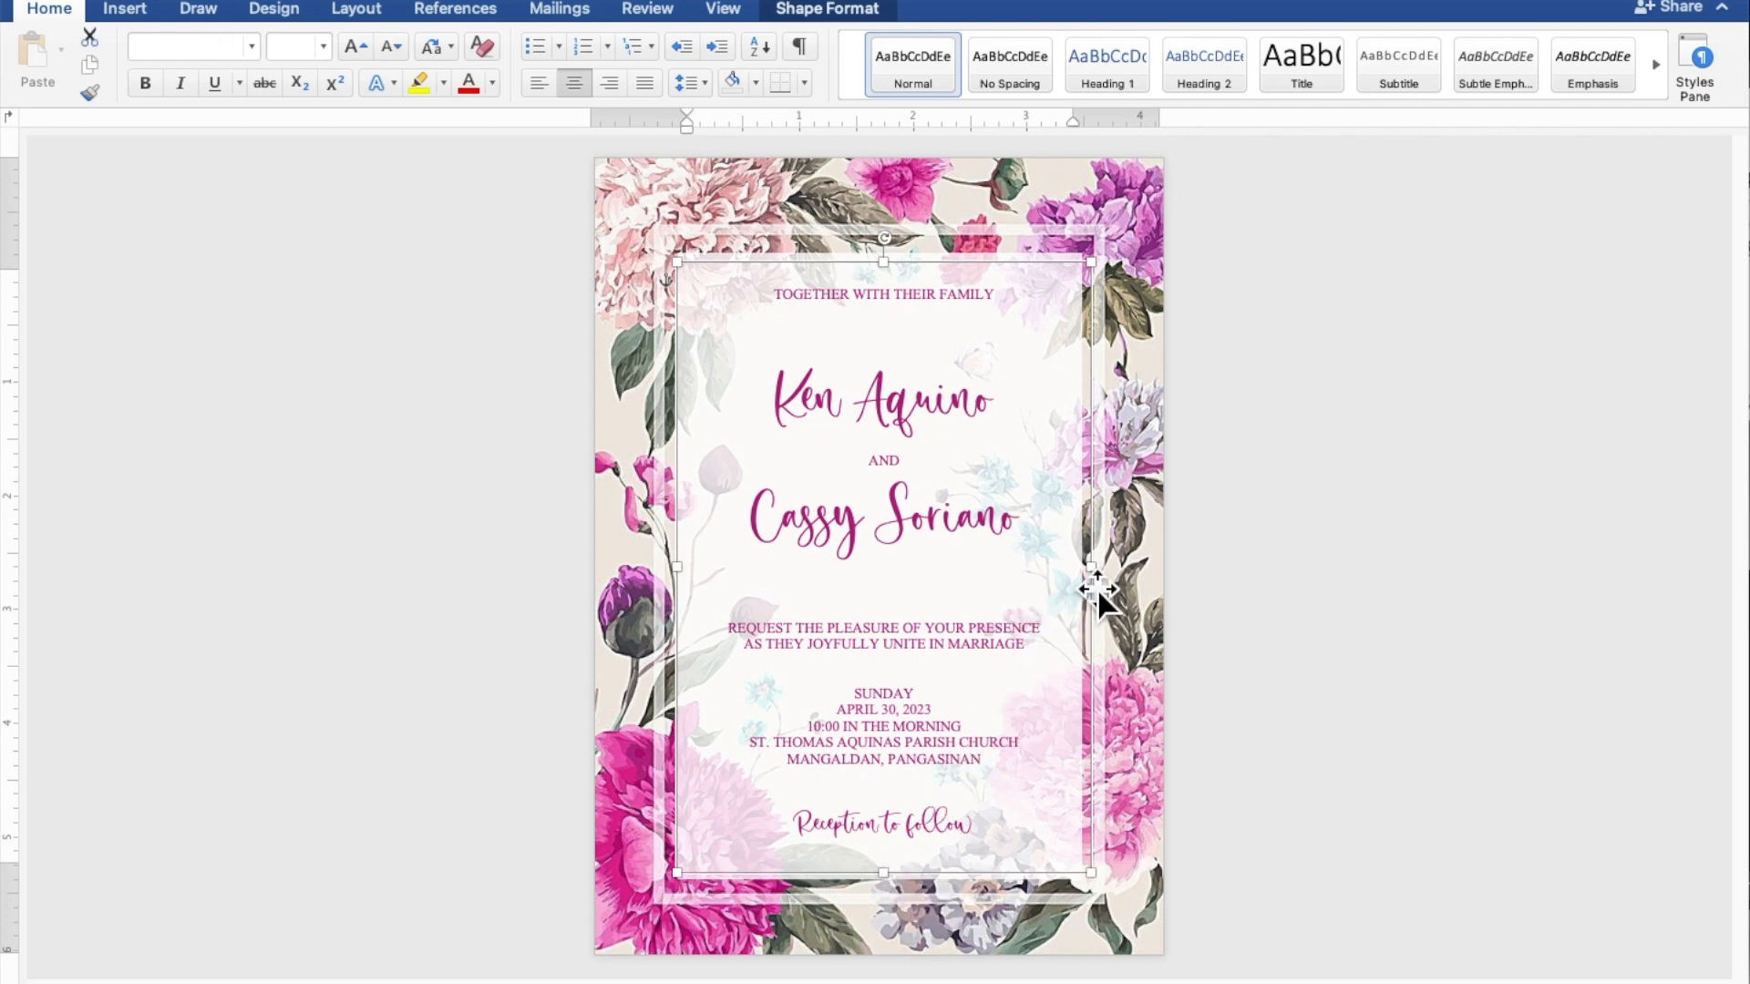
{"action": "left_click_drag", "start_coordinate": [1114, 584], "coordinate": [1102, 584]}
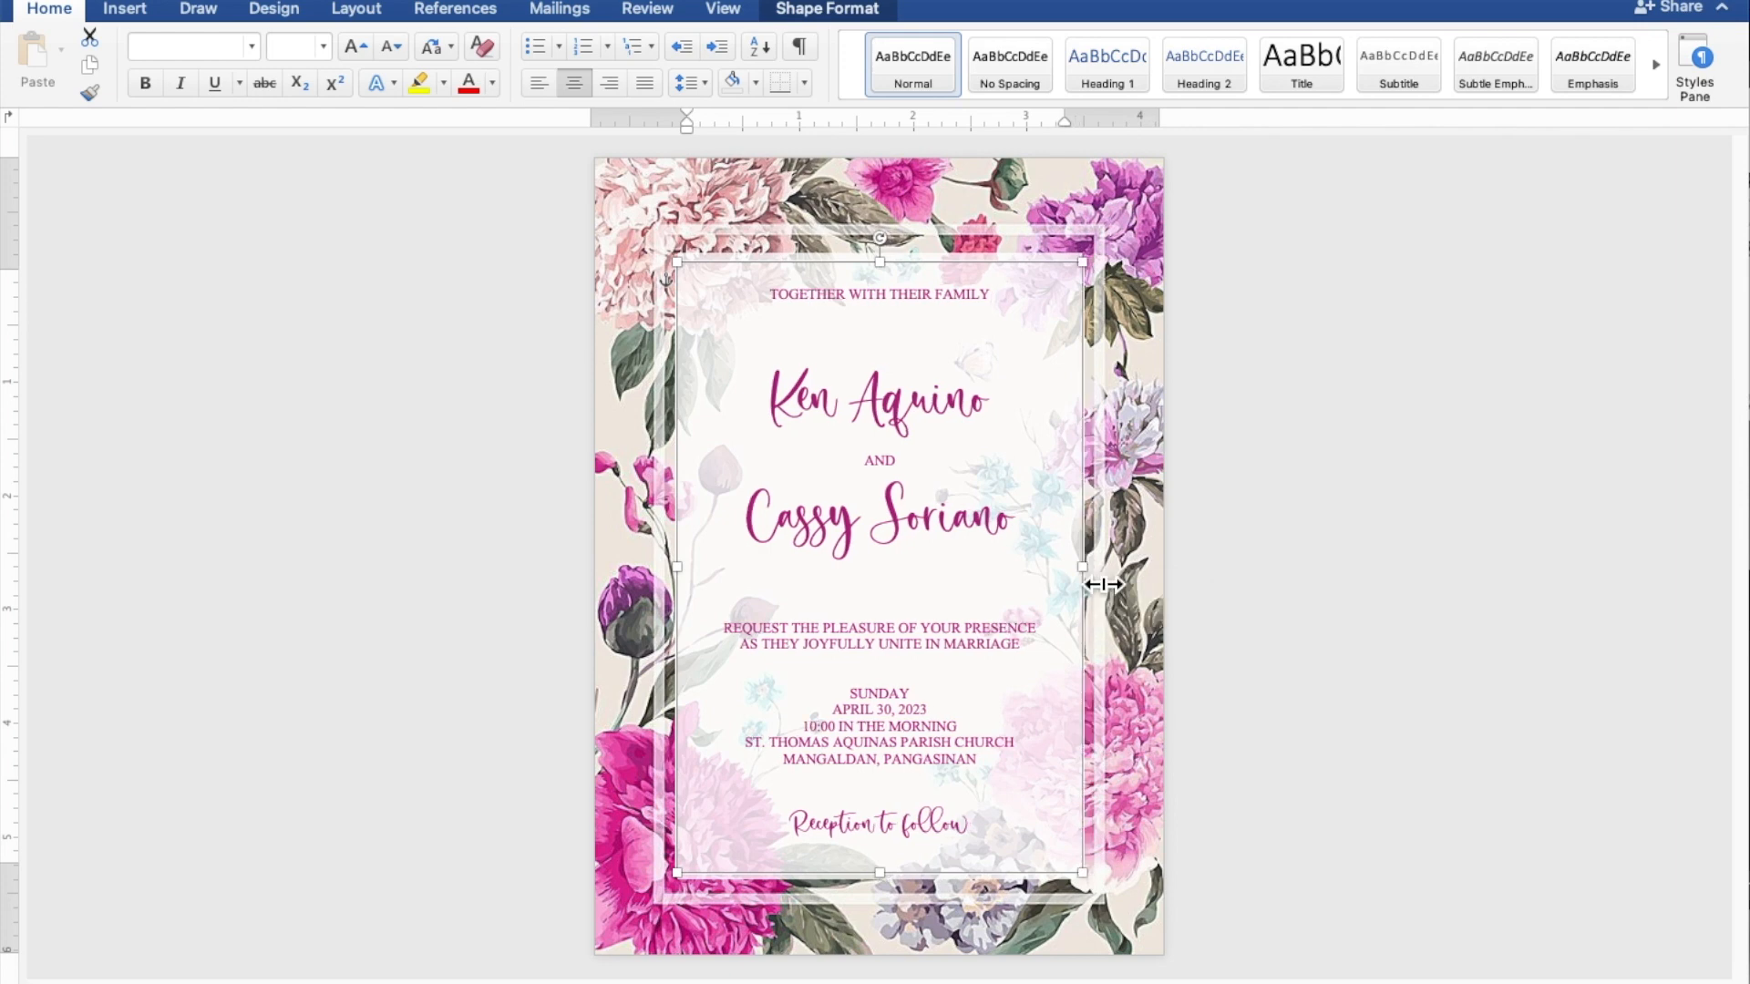
{"action": "left_click", "coordinate": [1535, 548]}
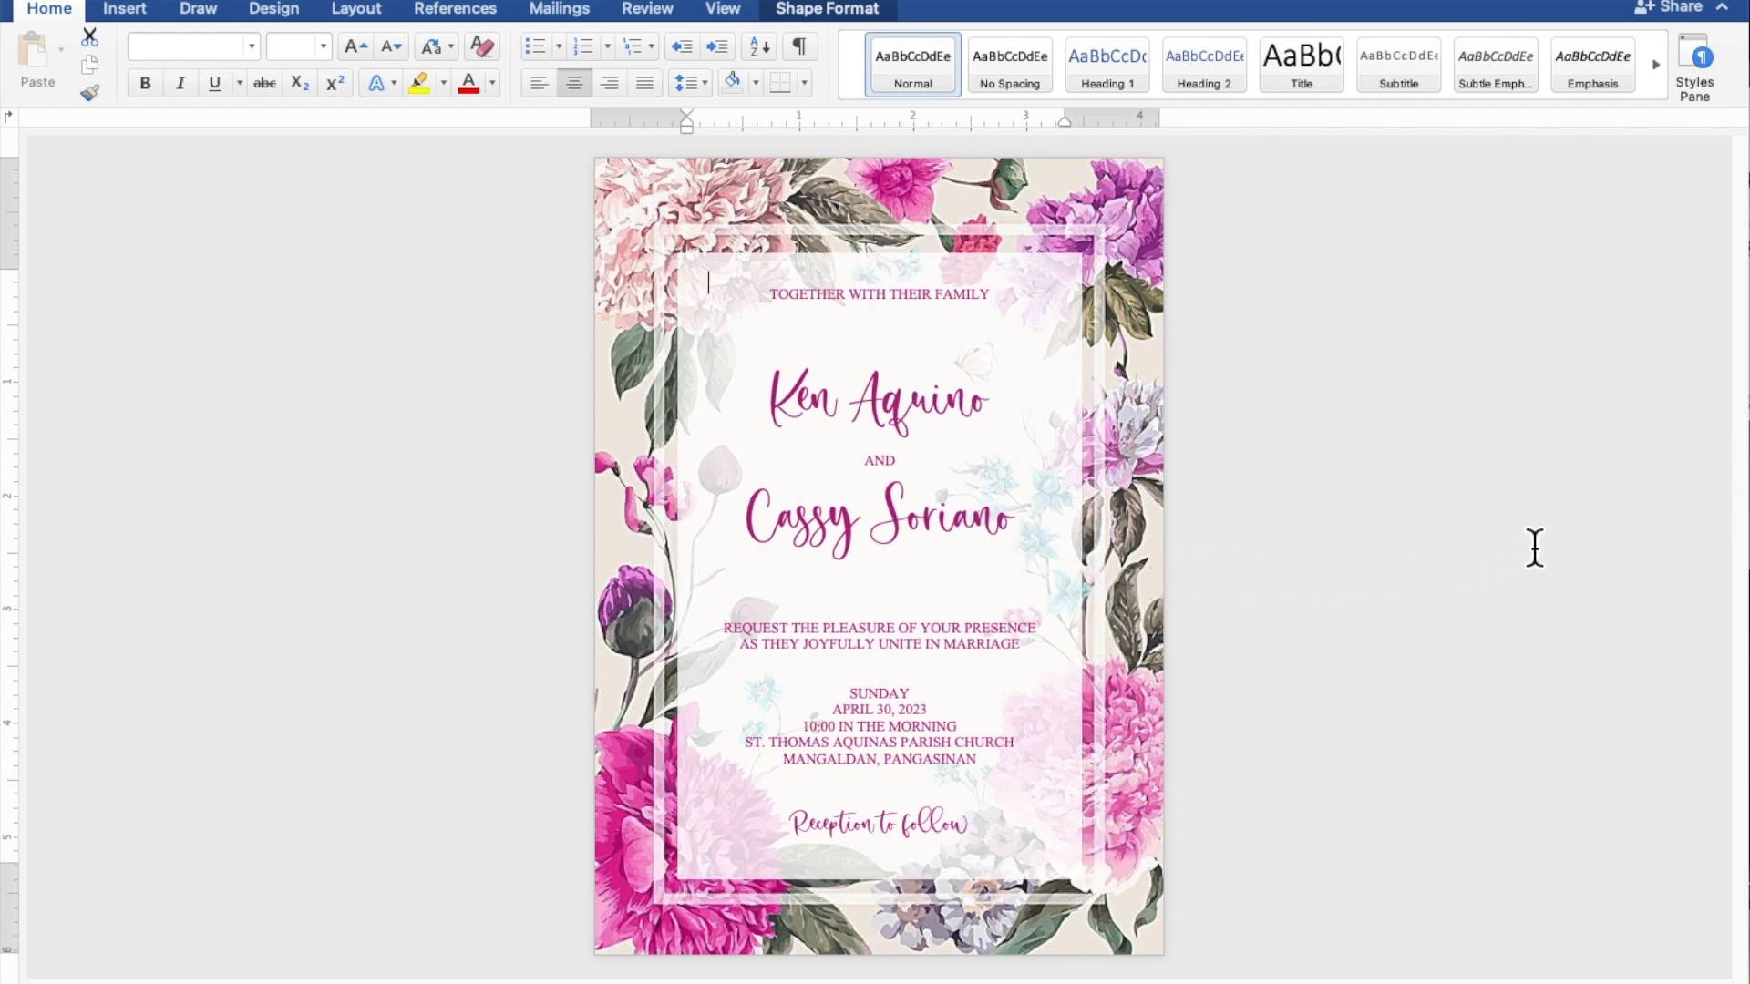